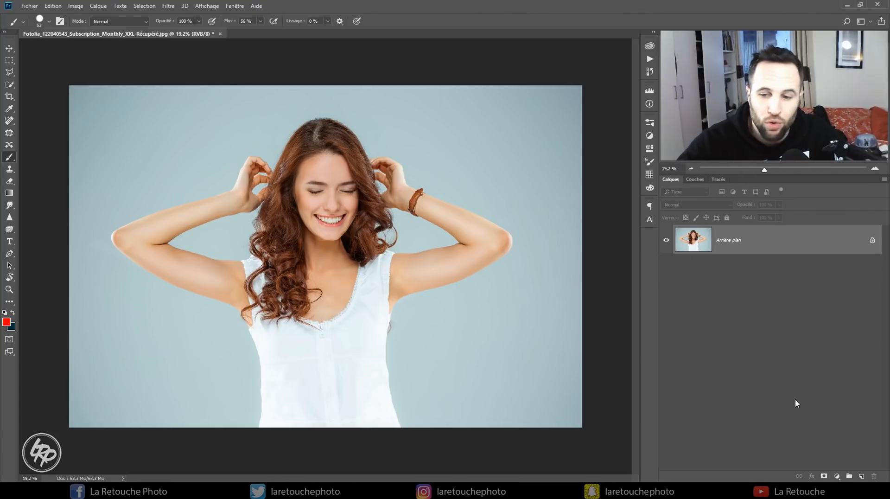
- Create a new layer and circle in red the stray lock beside the dress below the armpit
{"action": "key", "text": "ctrl+shift+alt+n"}
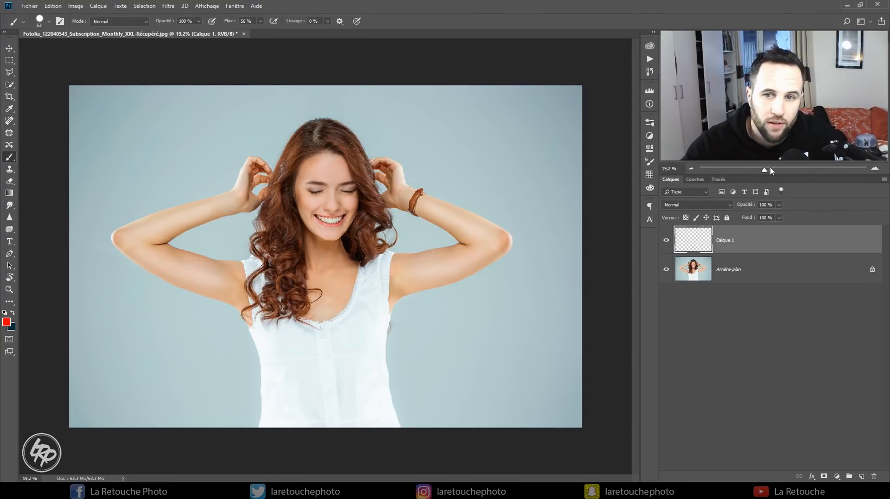
{"action": "left_click_drag", "start_coordinate": [778, 166], "coordinate": [780, 168]}
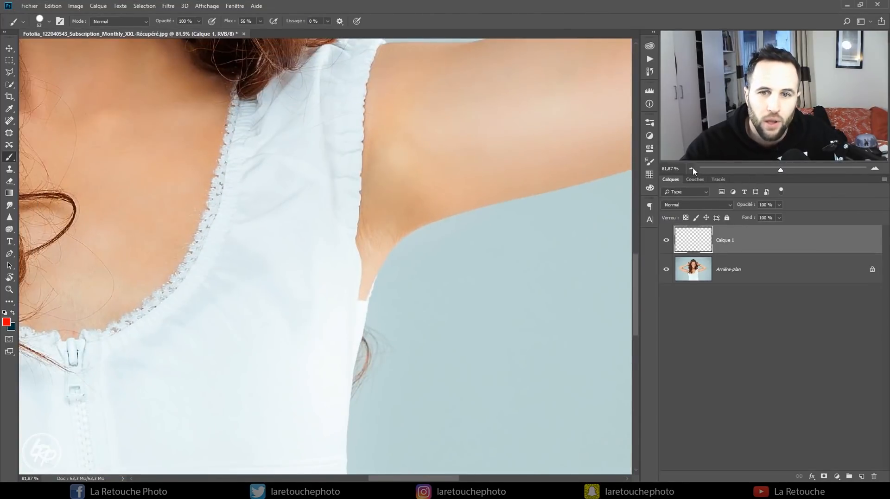
{"action": "left_click", "coordinate": [691, 169]}
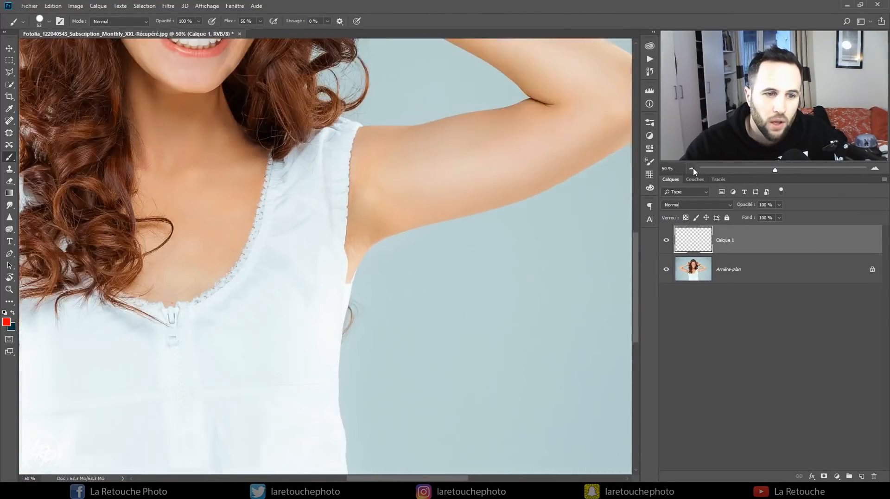
{"action": "left_click_drag", "start_coordinate": [336, 282], "coordinate": [355, 273]}
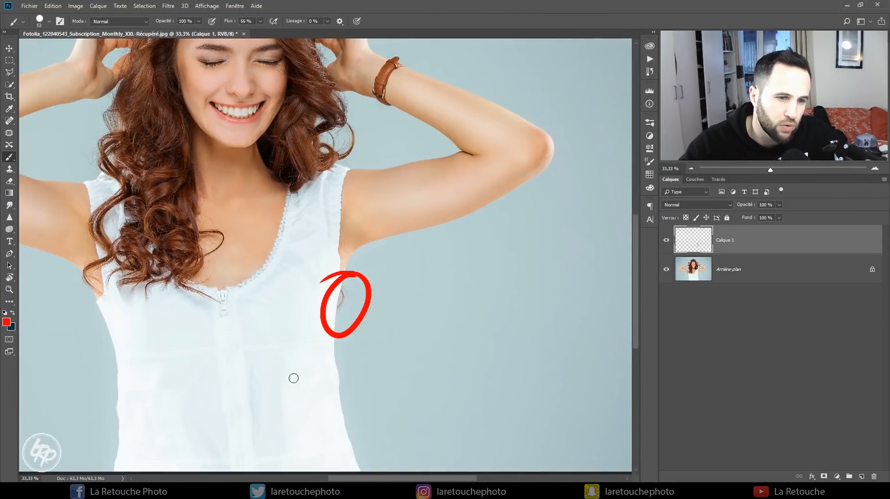
- Mark in red the stray hairs beside the curls at the image-left shoulder and around the outline of the head
{"action": "mouse_move", "coordinate": [253, 327]}
{"action": "left_mouse_down"}
{"action": "mouse_move", "coordinate": [398, 319]}
{"action": "mouse_move", "coordinate": [395, 416]}
{"action": "left_mouse_up"}
{"action": "mouse_move", "coordinate": [274, 263]}
{"action": "left_mouse_down"}
{"action": "mouse_move", "coordinate": [259, 252]}
{"action": "mouse_move", "coordinate": [271, 234]}
{"action": "left_mouse_up"}
{"action": "left_click_drag", "start_coordinate": [417, 75], "coordinate": [371, 168]}
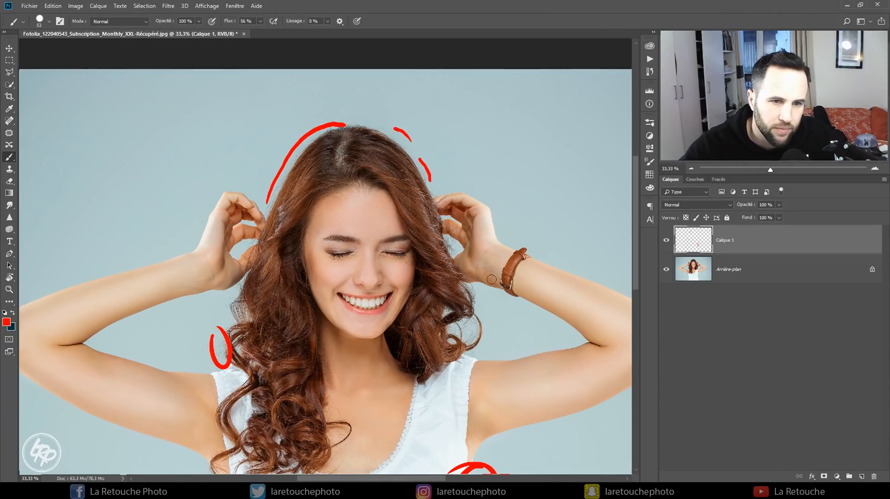
- Circle in red the two loose hairs on the chest, one below the neck and one near the neckline
{"action": "left_click_drag", "start_coordinate": [496, 321], "coordinate": [463, 272]}
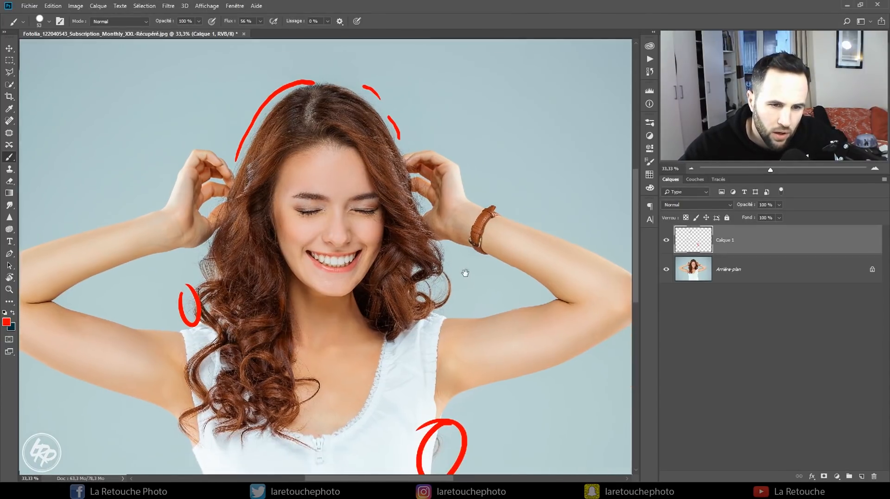
{"action": "left_click_drag", "start_coordinate": [428, 331], "coordinate": [487, 240]}
{"action": "left_click_drag", "start_coordinate": [770, 170], "coordinate": [781, 170]}
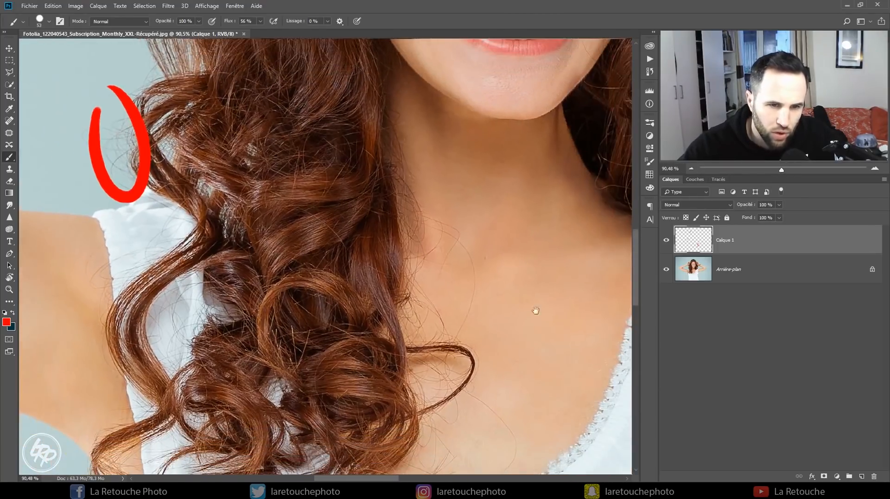
{"action": "left_click_drag", "start_coordinate": [532, 312], "coordinate": [463, 245]}
{"action": "mouse_move", "coordinate": [415, 181]}
{"action": "left_mouse_down"}
{"action": "mouse_move", "coordinate": [413, 213]}
{"action": "mouse_move", "coordinate": [395, 228]}
{"action": "mouse_move", "coordinate": [397, 213]}
{"action": "left_mouse_up"}
{"action": "left_click_drag", "start_coordinate": [480, 310], "coordinate": [487, 257]}
{"action": "mouse_move", "coordinate": [421, 345]}
{"action": "left_mouse_down"}
{"action": "mouse_move", "coordinate": [451, 310]}
{"action": "mouse_move", "coordinate": [438, 315]}
{"action": "left_mouse_up"}
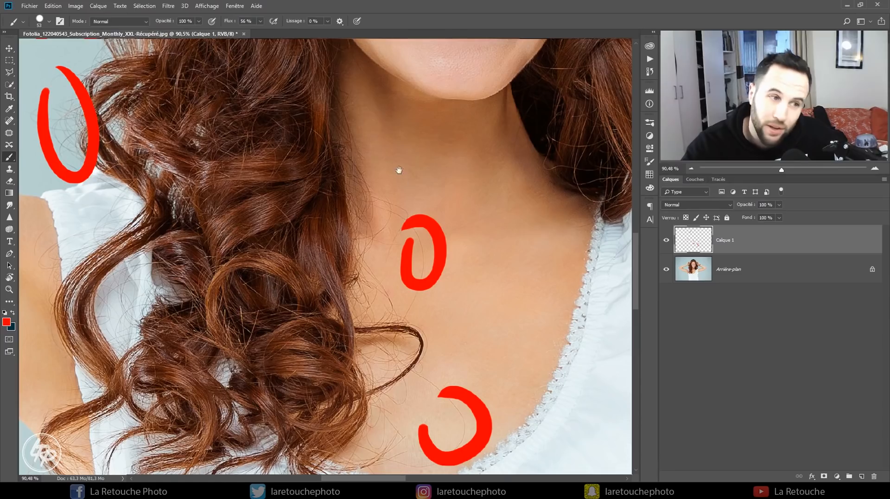
- Mark in red the stray hairs over the image-left shoulder strap, at the armpit and beside the curls
{"action": "scroll", "coordinate": [397, 170], "scroll_direction": "up", "scroll_amount": 5}
{"action": "scroll", "coordinate": [334, 251], "scroll_direction": "up", "scroll_amount": 3}
{"action": "mouse_move", "coordinate": [249, 278]}
{"action": "left_mouse_down"}
{"action": "mouse_move", "coordinate": [299, 335]}
{"action": "mouse_move", "coordinate": [295, 267]}
{"action": "left_mouse_up"}
{"action": "left_click_drag", "start_coordinate": [417, 345], "coordinate": [451, 179]}
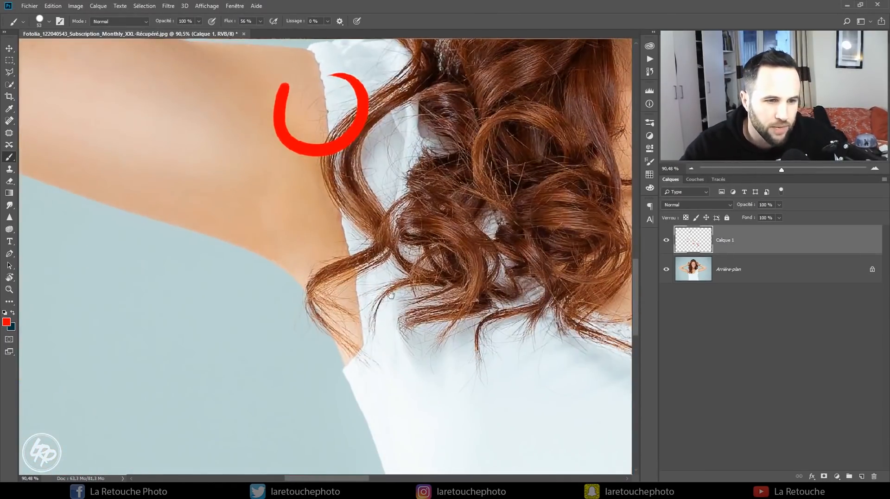
{"action": "left_click_drag", "start_coordinate": [284, 331], "coordinate": [313, 340]}
{"action": "left_click_drag", "start_coordinate": [456, 174], "coordinate": [341, 362]}
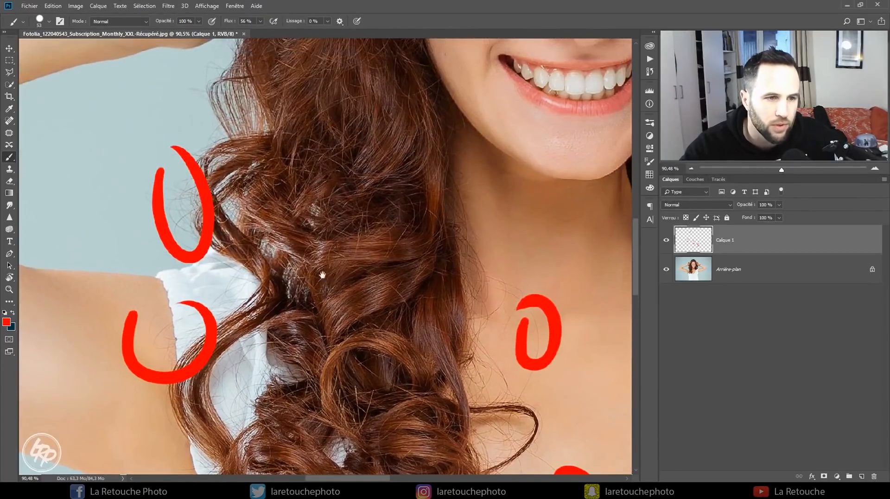
{"action": "left_click_drag", "start_coordinate": [314, 243], "coordinate": [387, 234]}
{"action": "mouse_move", "coordinate": [290, 279]}
{"action": "left_mouse_down"}
{"action": "mouse_move", "coordinate": [306, 312]}
{"action": "mouse_move", "coordinate": [327, 265]}
{"action": "left_mouse_up"}
- Mark with two red arcs the flyaway hairs on the crown, on the image-left side of the parting
{"action": "mouse_move", "coordinate": [396, 198]}
{"action": "left_mouse_down"}
{"action": "mouse_move", "coordinate": [386, 272]}
{"action": "mouse_move", "coordinate": [438, 234]}
{"action": "left_mouse_up"}
{"action": "left_click_drag", "start_coordinate": [446, 139], "coordinate": [360, 290]}
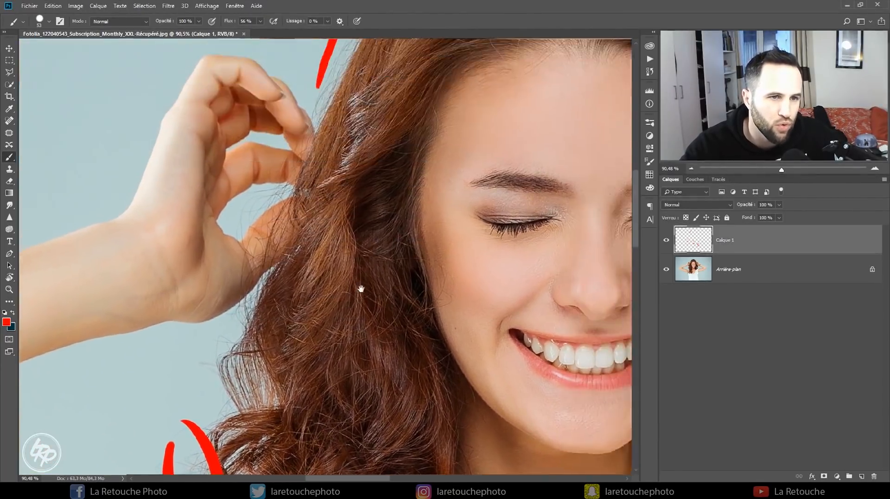
{"action": "left_click_drag", "start_coordinate": [533, 176], "coordinate": [326, 312]}
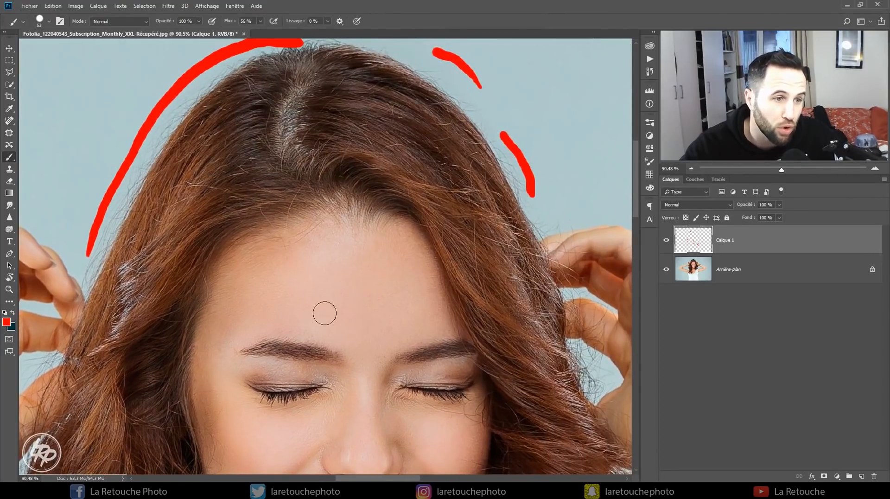
{"action": "left_click_drag", "start_coordinate": [221, 184], "coordinate": [359, 182]}
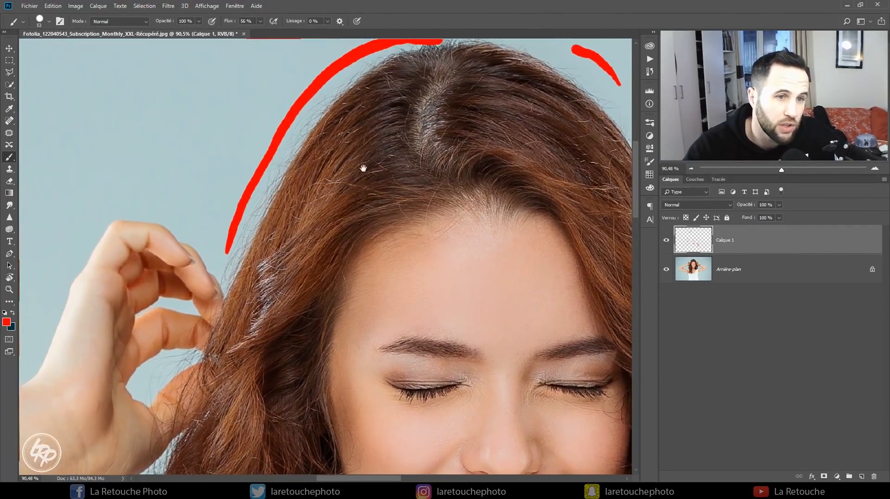
{"action": "left_click_drag", "start_coordinate": [363, 79], "coordinate": [379, 90]}
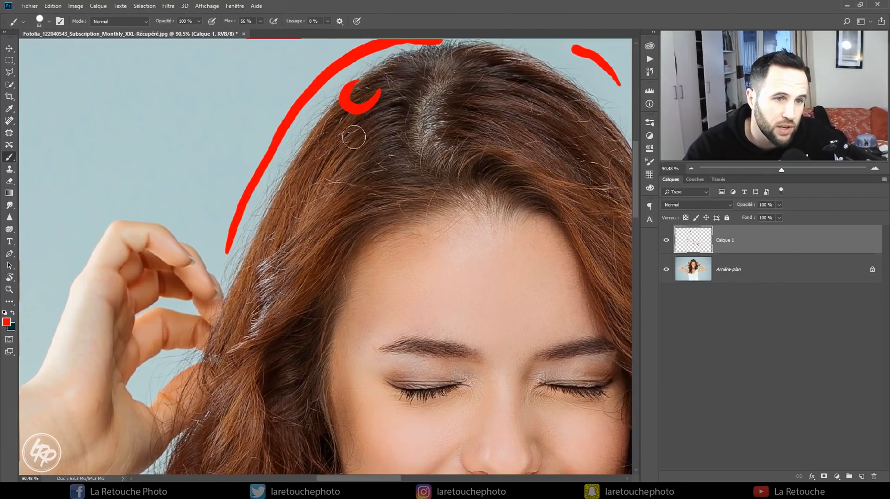
{"action": "left_click_drag", "start_coordinate": [348, 126], "coordinate": [359, 153]}
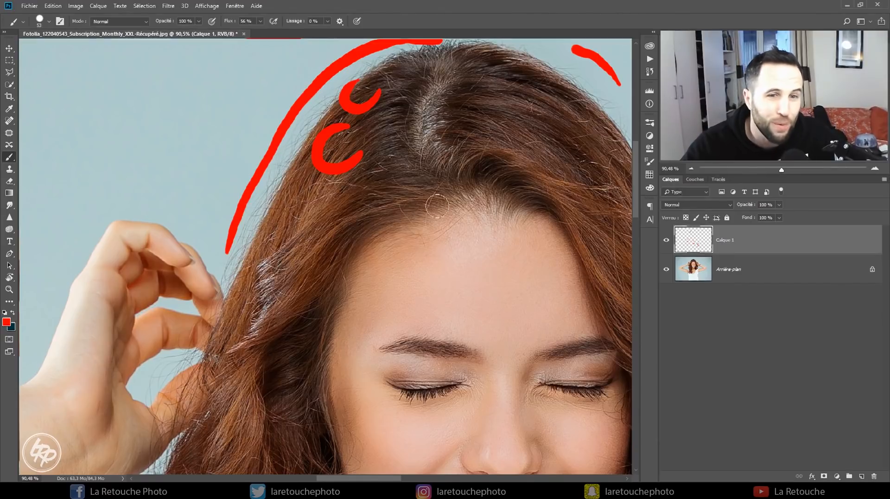
- Mark with short red strokes the flyaway hairs on the crown, on the image-right side of the parting
{"action": "left_click_drag", "start_coordinate": [559, 198], "coordinate": [472, 209]}
{"action": "left_click_drag", "start_coordinate": [484, 163], "coordinate": [529, 168]}
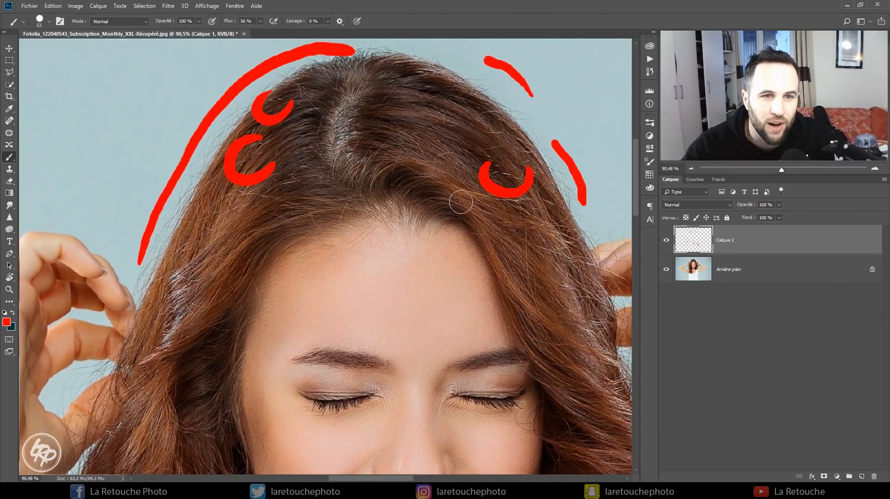
{"action": "left_click_drag", "start_coordinate": [465, 113], "coordinate": [433, 107]}
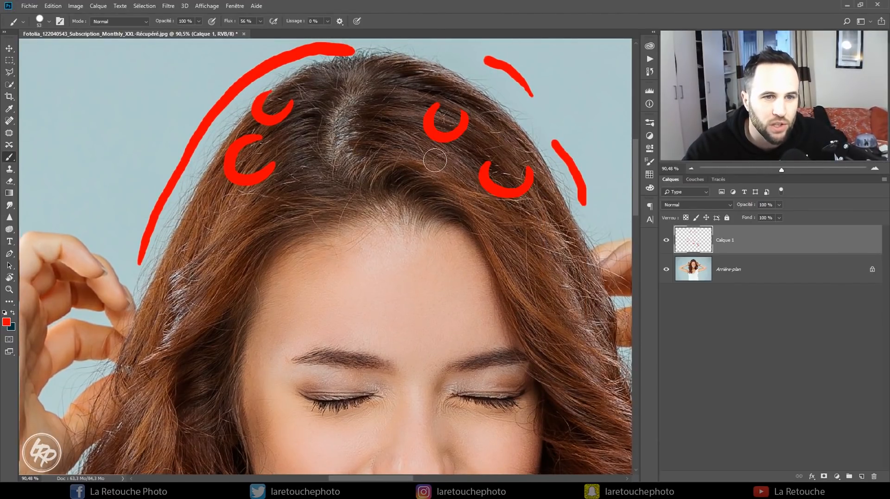
{"action": "left_click_drag", "start_coordinate": [501, 281], "coordinate": [543, 226]}
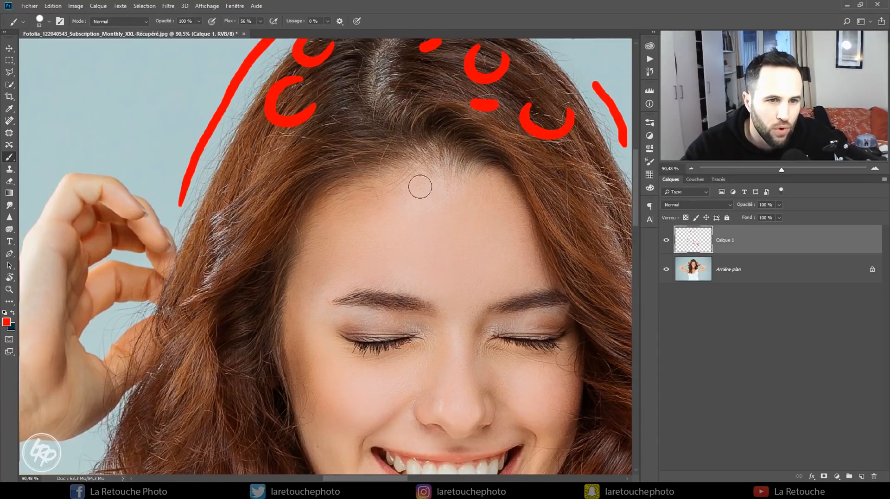
- Mark in red the stray hairs on the face: below the image-right eye, across the smile and along the opposite cheek
{"action": "left_click_drag", "start_coordinate": [424, 173], "coordinate": [377, 211]}
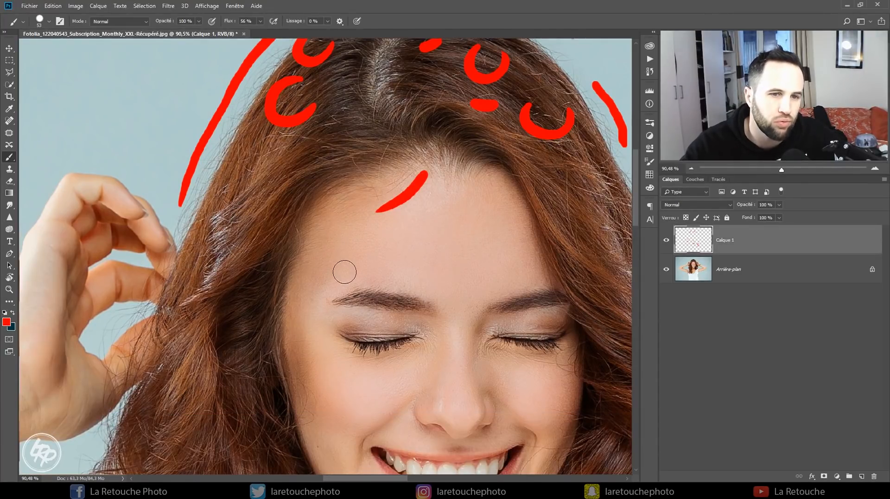
{"action": "key", "text": "ctrl+z"}
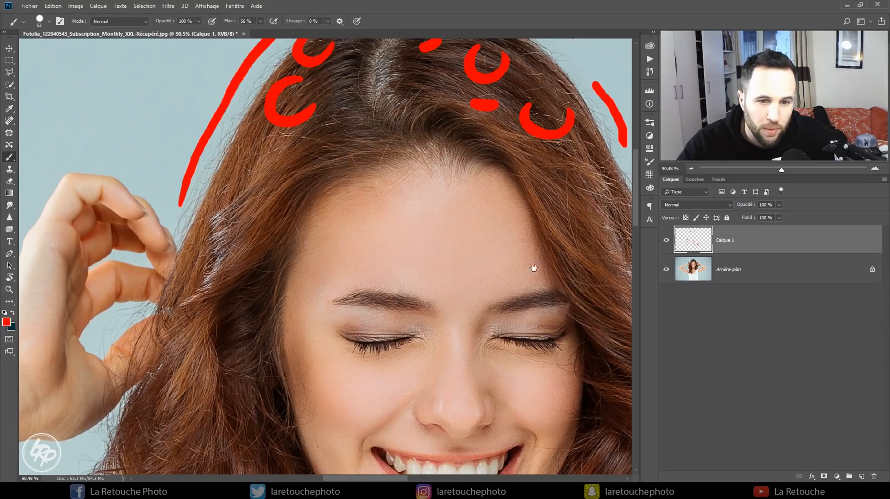
{"action": "mouse_move", "coordinate": [533, 268]}
{"action": "left_mouse_down"}
{"action": "mouse_move", "coordinate": [437, 280]}
{"action": "mouse_move", "coordinate": [497, 297]}
{"action": "left_mouse_up"}
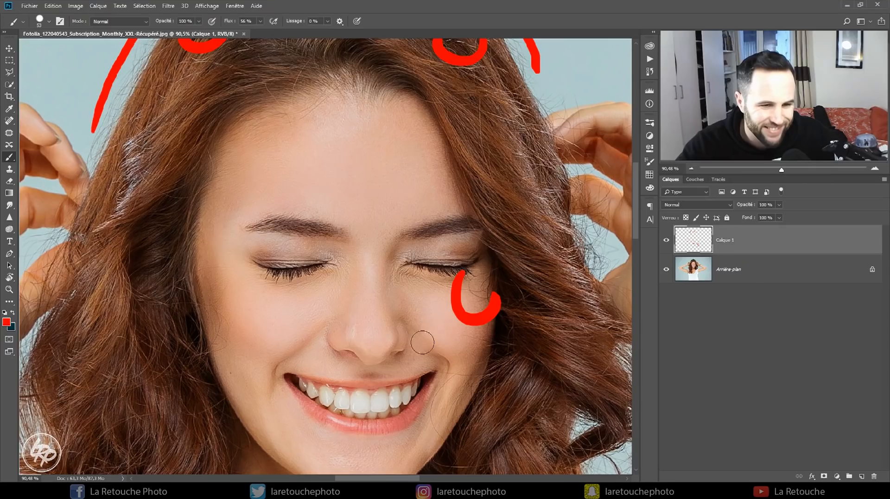
{"action": "scroll", "coordinate": [433, 243], "scroll_direction": "up", "scroll_amount": 2}
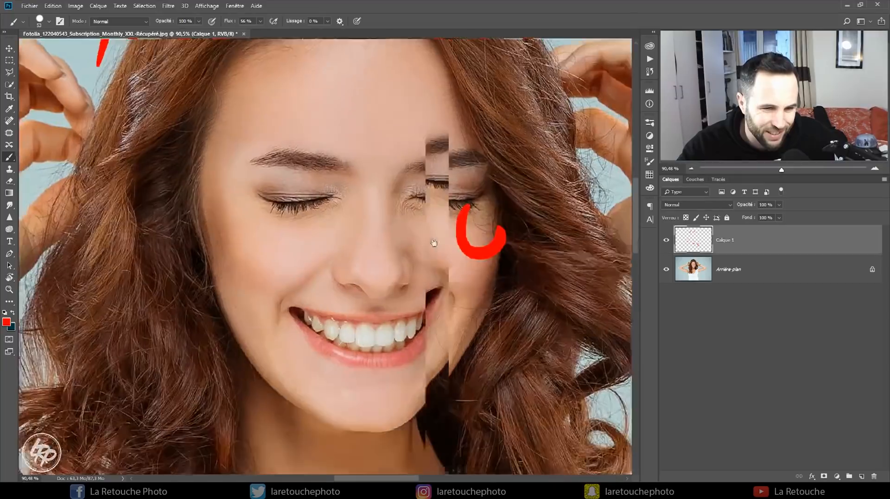
{"action": "left_click_drag", "start_coordinate": [469, 253], "coordinate": [403, 365]}
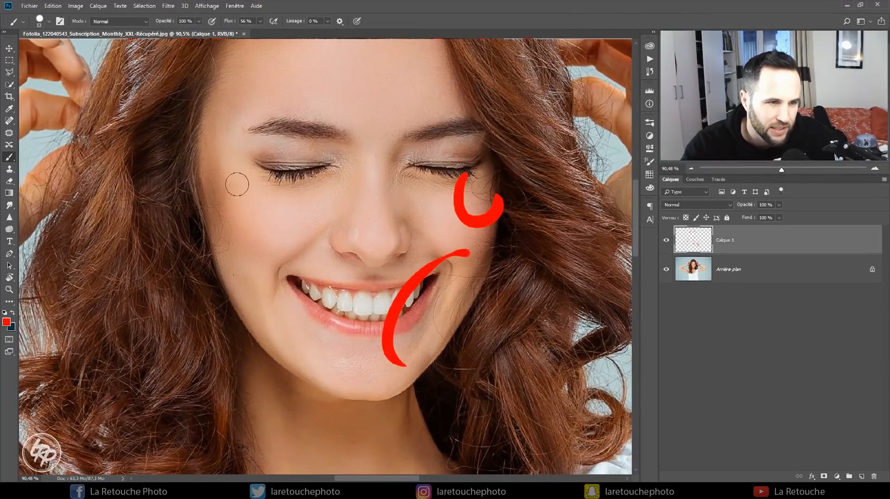
{"action": "left_click_drag", "start_coordinate": [213, 153], "coordinate": [235, 261]}
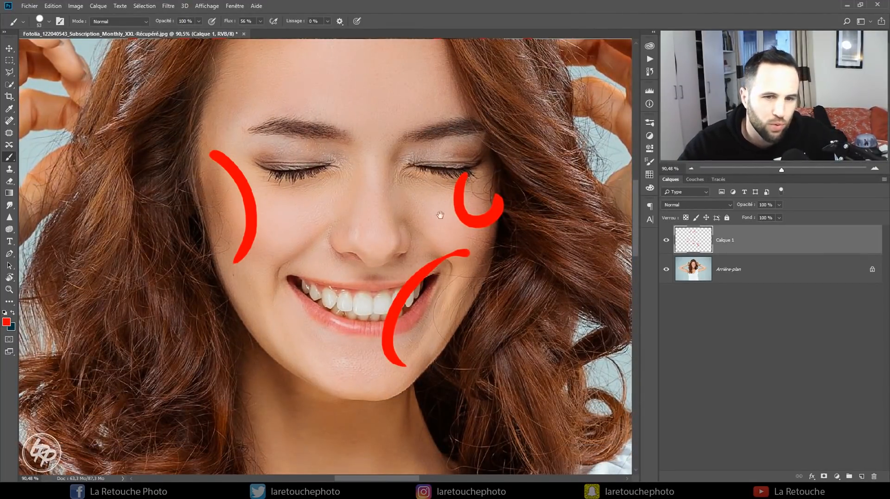
- Mark in red the stray hairs beside the curl near the bracelet and over the image-right shoulder strap
{"action": "left_click_drag", "start_coordinate": [440, 214], "coordinate": [365, 142]}
{"action": "left_click_drag", "start_coordinate": [495, 282], "coordinate": [336, 261]}
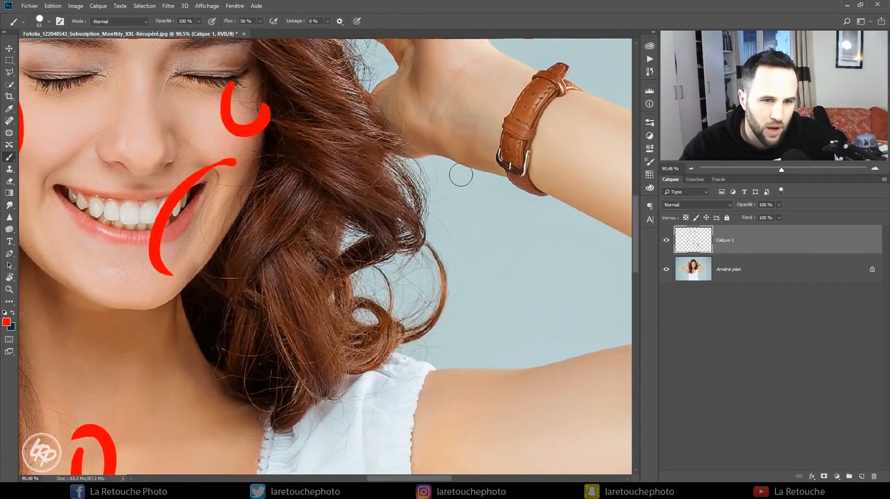
{"action": "left_click_drag", "start_coordinate": [461, 173], "coordinate": [470, 247]}
{"action": "left_click_drag", "start_coordinate": [384, 393], "coordinate": [436, 244]}
{"action": "left_click_drag", "start_coordinate": [304, 278], "coordinate": [437, 278]}
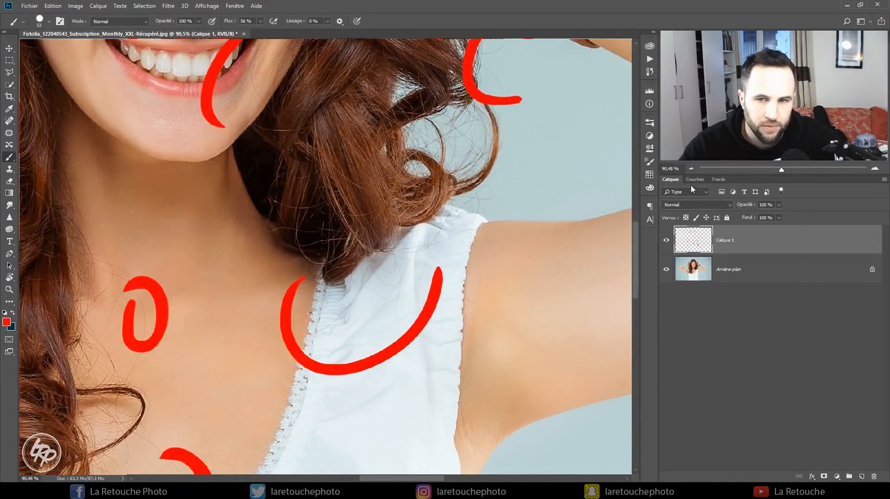
- Rename the red markup layer CORRECTIONS and hide it
{"action": "key", "text": "ctrl+0"}
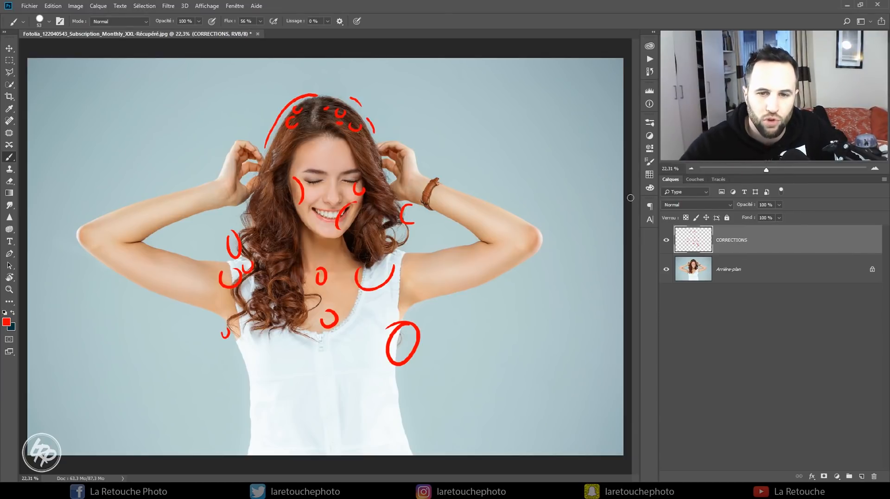
{"action": "left_click", "coordinate": [666, 240]}
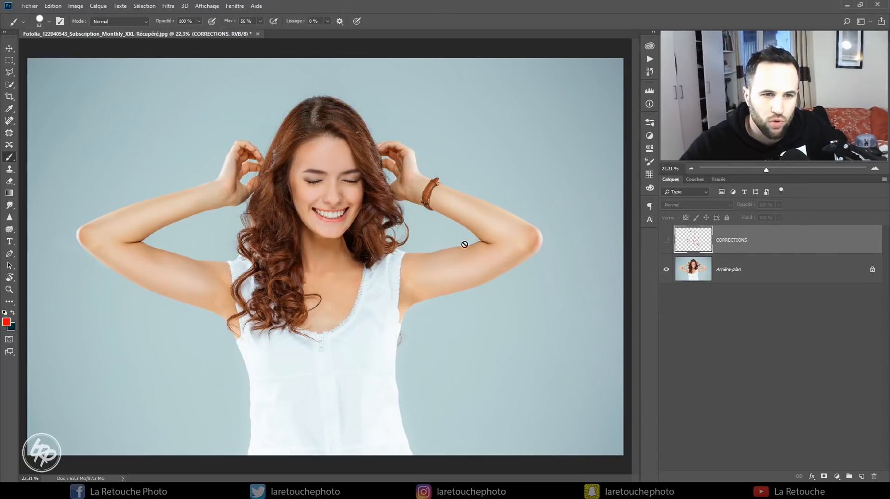
- Add a new empty layer directly above the background layer and name it CLEAN
{"action": "left_click", "coordinate": [760, 277]}
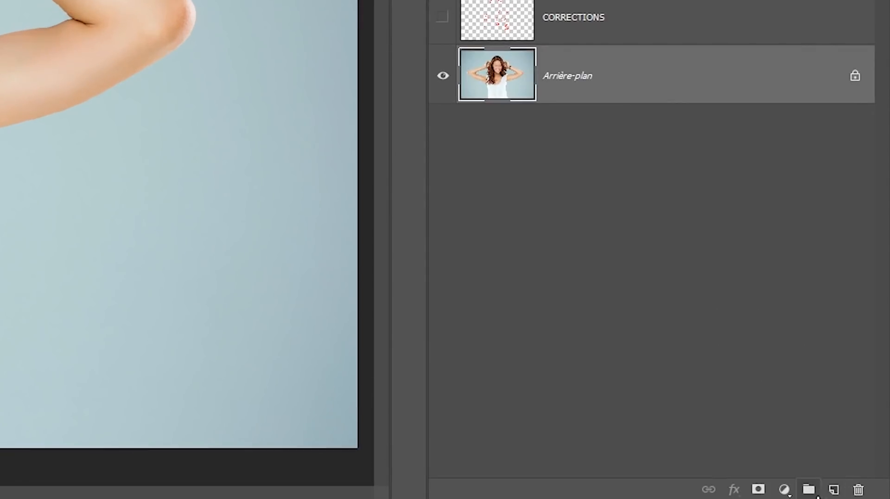
{"action": "left_click", "coordinate": [834, 489]}
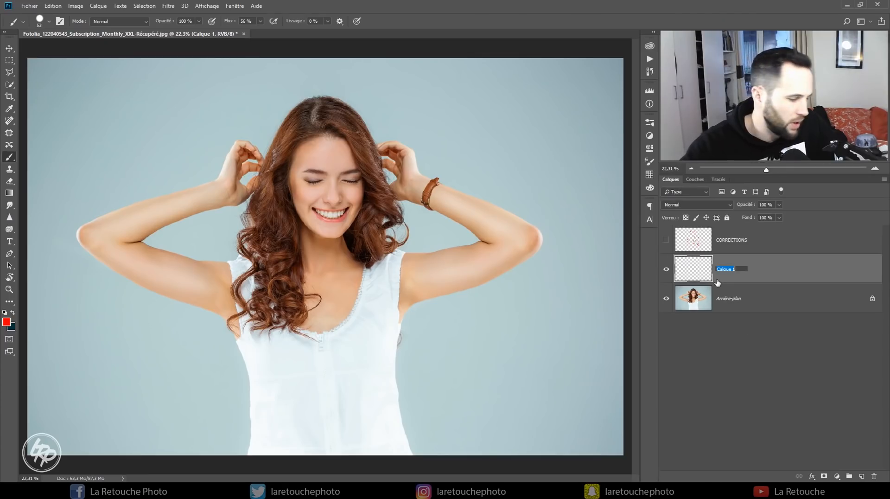
{"action": "type", "text": "CLEAN"}
{"action": "key", "text": "Return"}
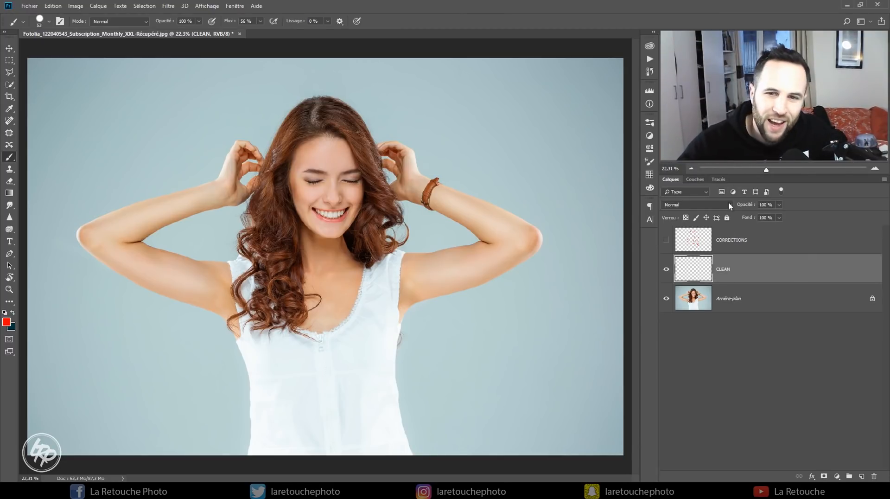
- Sample the blue-grey backdrop colour beside the image-left side of the hair as the painting colour
{"action": "left_click_drag", "start_coordinate": [764, 170], "coordinate": [783, 170]}
{"action": "left_click_drag", "start_coordinate": [503, 60], "coordinate": [489, 212]}
{"action": "left_click_drag", "start_coordinate": [352, 259], "coordinate": [514, 241]}
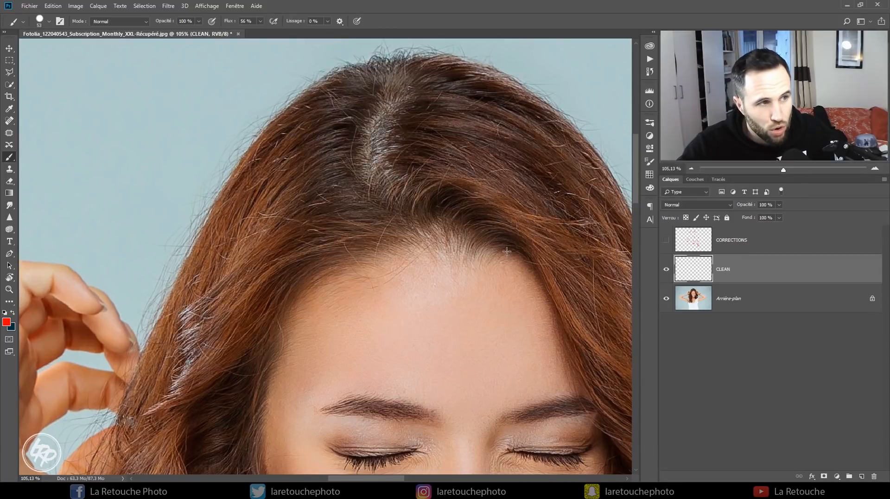
{"action": "left_click_drag", "start_coordinate": [783, 170], "coordinate": [772, 169]}
{"action": "left_click_drag", "start_coordinate": [324, 39], "coordinate": [329, 254]}
{"action": "left_click_drag", "start_coordinate": [782, 168], "coordinate": [784, 169]}
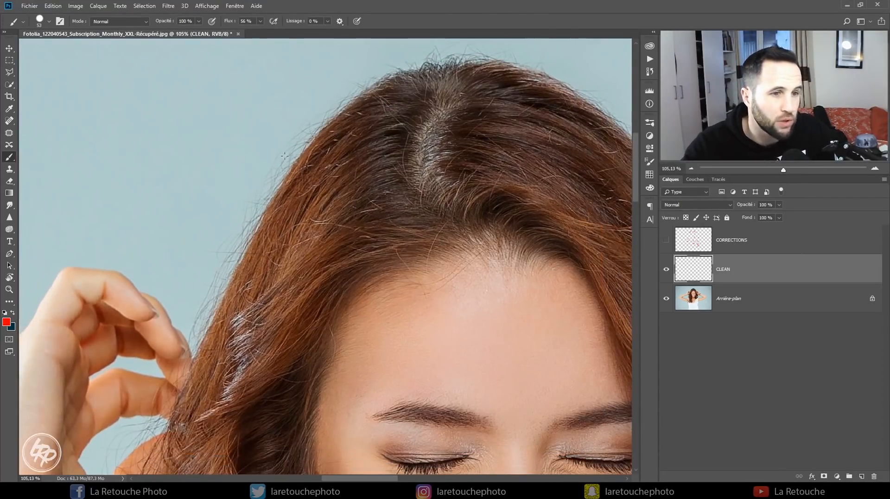
{"action": "left_click", "coordinate": [235, 166], "text": "alt"}
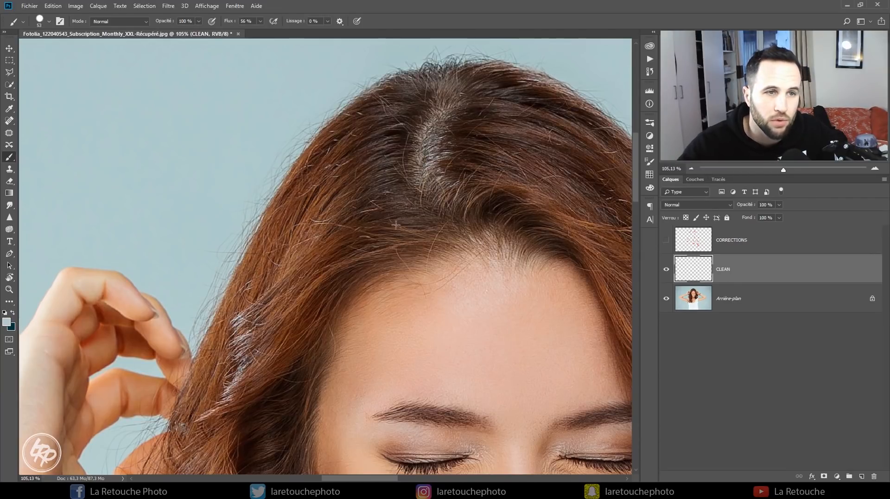
- Set the brush size to 50 px and its flow to 20%
{"action": "right_click", "coordinate": [391, 147]}
{"action": "left_click_drag", "start_coordinate": [413, 56], "coordinate": [415, 56]}
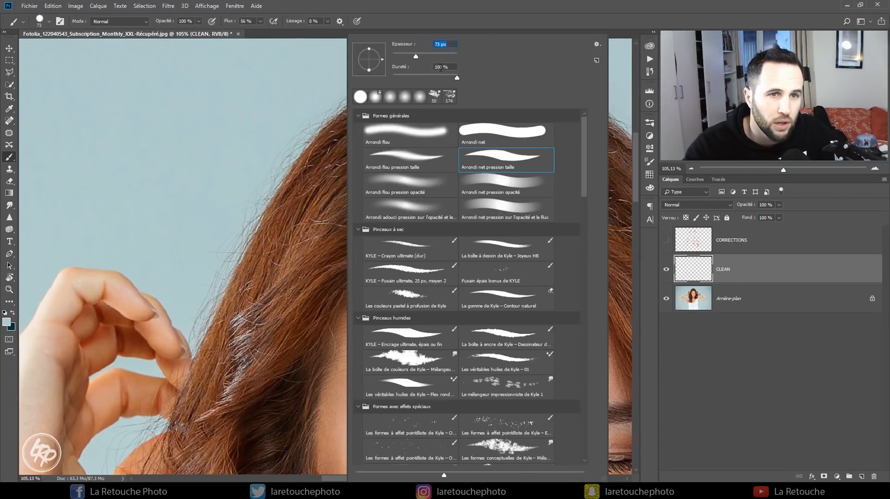
{"action": "type", "text": "70"}
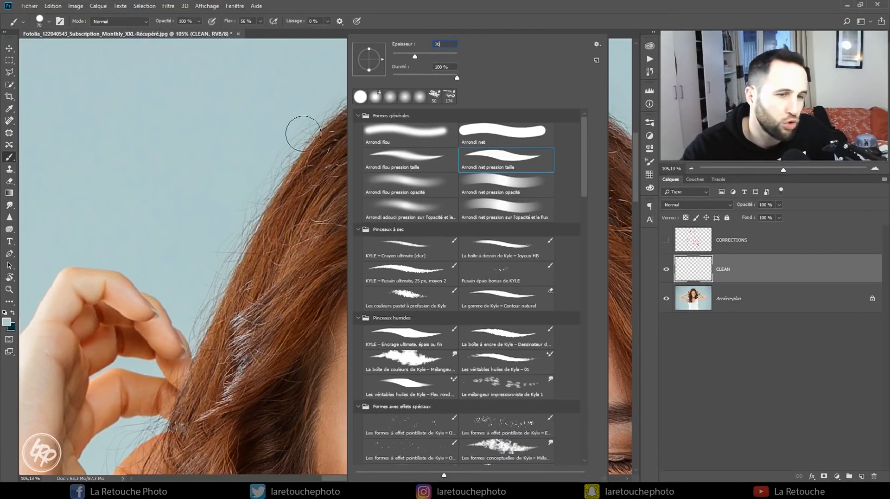
{"action": "key", "text": "Return"}
{"action": "right_click", "coordinate": [499, 61]}
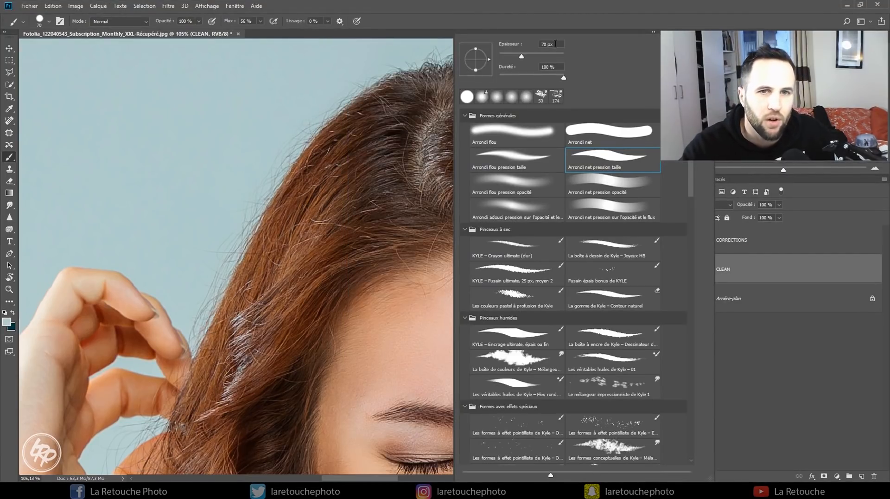
{"action": "type", "text": "50"}
{"action": "key", "text": "Return"}
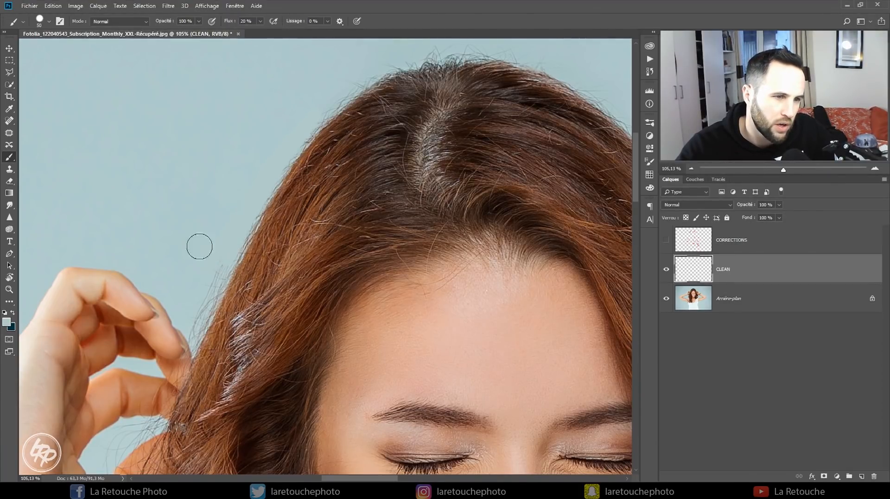
- Soften the brush to 22% hardness and paint the backdrop colour over the flyaway hairs around the top of the head
{"action": "right_click", "coordinate": [367, 217]}
{"action": "left_click", "coordinate": [430, 77]}
{"action": "key", "text": "Return"}
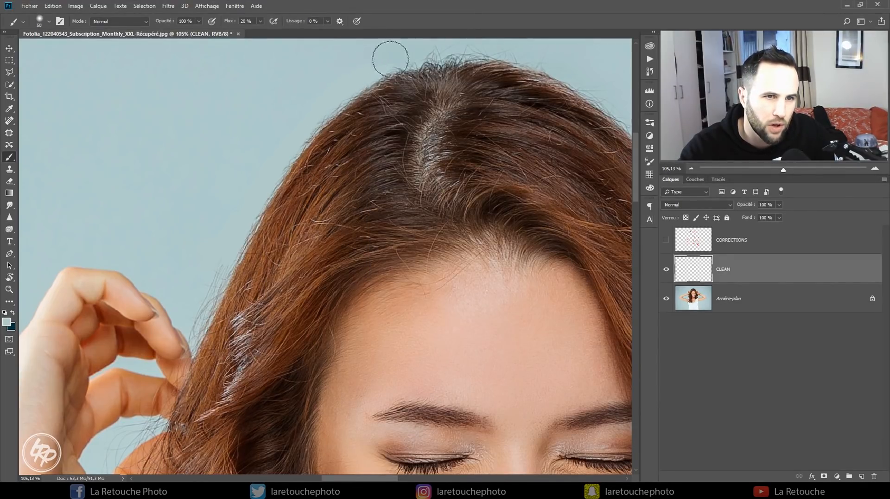
{"action": "left_click_drag", "start_coordinate": [374, 128], "coordinate": [311, 221]}
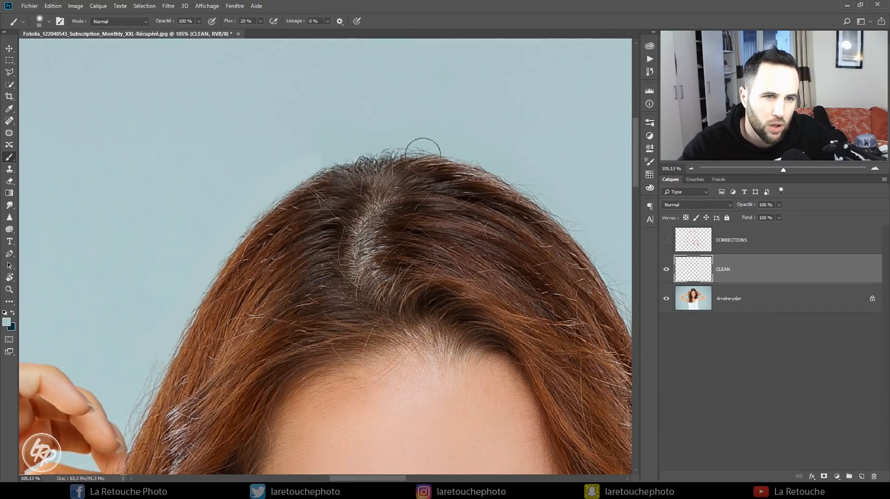
{"action": "left_click_drag", "start_coordinate": [493, 171], "coordinate": [373, 134]}
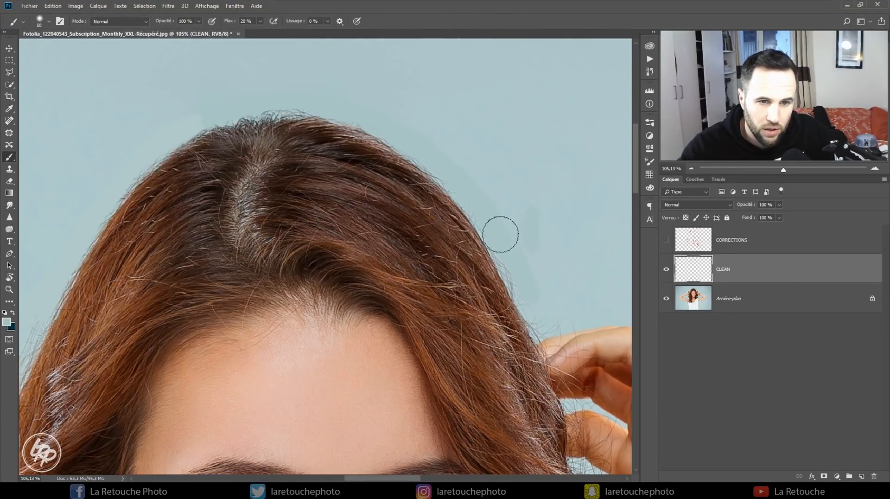
- Select the backdrop along the upper image-right edge of the hair with the Polygonal Lasso, keeping the Brush ready for painting
{"action": "key", "text": "l"}
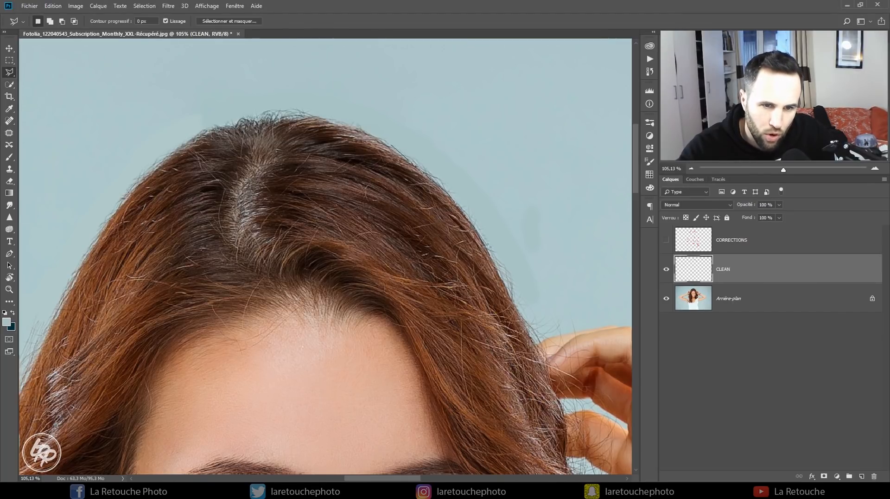
{"action": "left_click", "coordinate": [499, 272]}
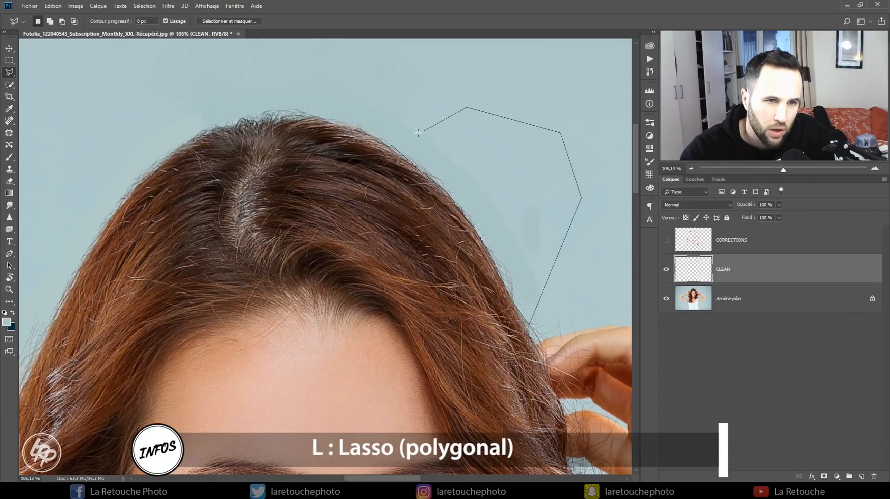
{"action": "left_click", "coordinate": [392, 147]}
{"action": "key", "text": "b"}
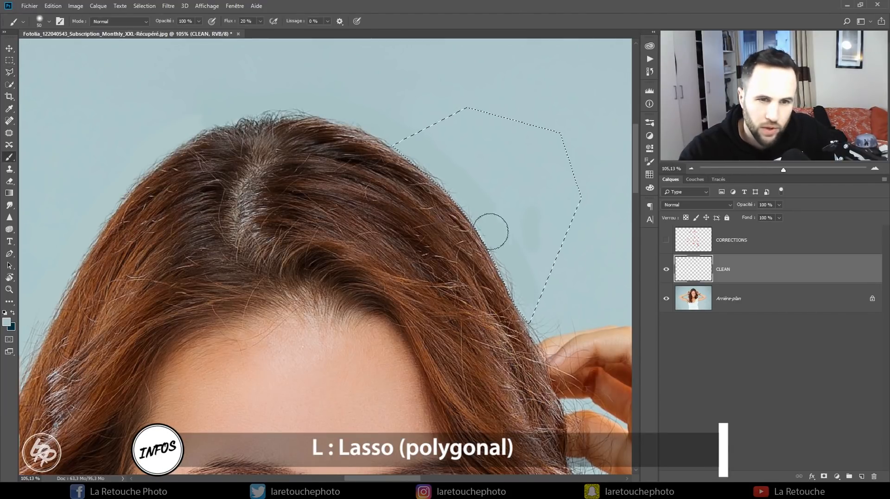
- Try painting out the flyaway hairs inside the selection with the 50 px brush, and step the history back to the lasso selection
{"action": "mouse_move", "coordinate": [427, 167]}
{"action": "left_mouse_down"}
{"action": "mouse_move", "coordinate": [451, 190]}
{"action": "mouse_move", "coordinate": [405, 151]}
{"action": "mouse_move", "coordinate": [493, 228]}
{"action": "mouse_move", "coordinate": [458, 191]}
{"action": "mouse_move", "coordinate": [500, 246]}
{"action": "mouse_move", "coordinate": [465, 198]}
{"action": "mouse_move", "coordinate": [522, 306]}
{"action": "mouse_move", "coordinate": [520, 280]}
{"action": "left_mouse_up"}
{"action": "key", "text": "ctrl+d"}
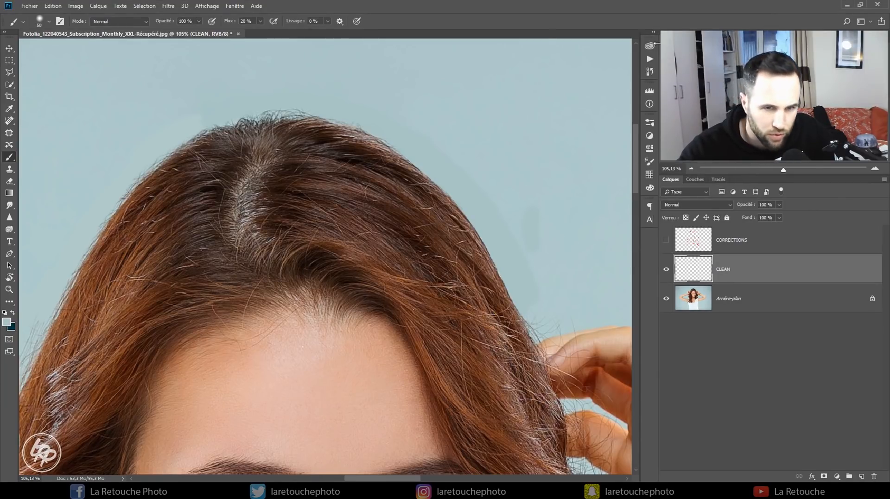
{"action": "mouse_move", "coordinate": [551, 214]}
{"action": "left_mouse_down"}
{"action": "mouse_move", "coordinate": [516, 147]}
{"action": "mouse_move", "coordinate": [524, 215]}
{"action": "left_mouse_up"}
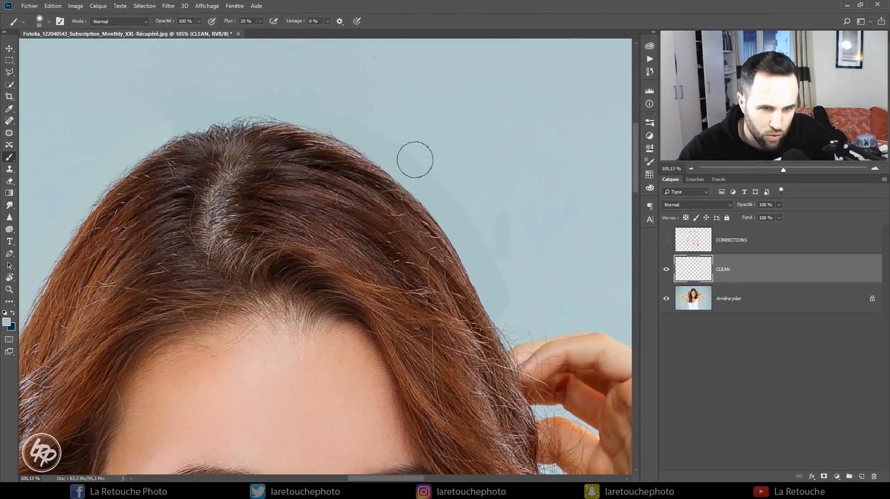
{"action": "left_click", "coordinate": [649, 71]}
{"action": "left_click", "coordinate": [554, 121]}
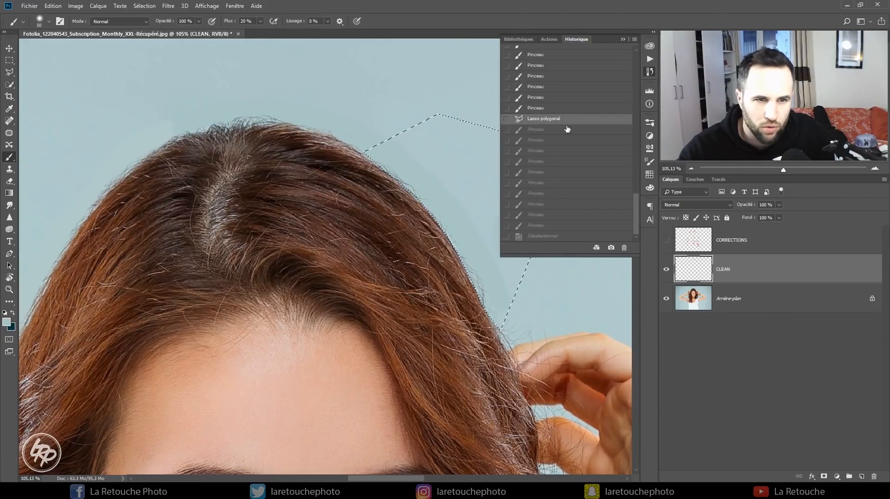
{"action": "left_click", "coordinate": [623, 40]}
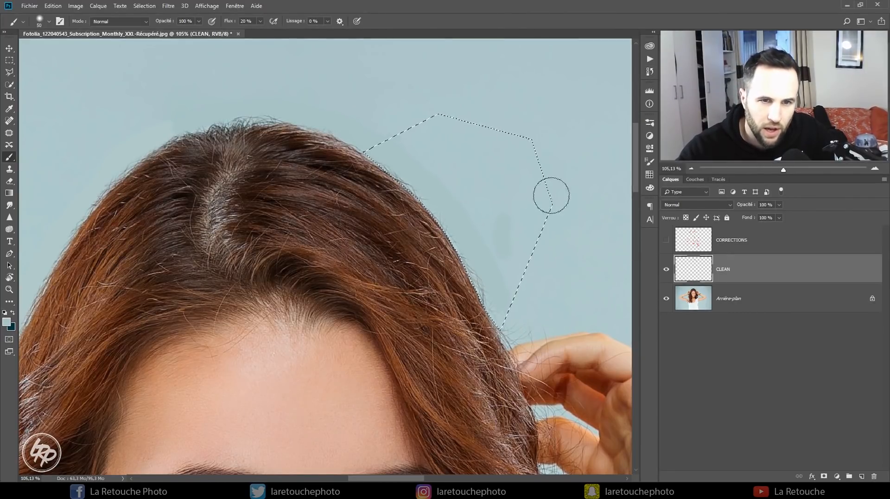
- Enlarge the brush to 100 px, paint out the flyaway hairs inside the selection and deselect
{"action": "right_click", "coordinate": [459, 196]}
{"action": "left_click", "coordinate": [543, 55]}
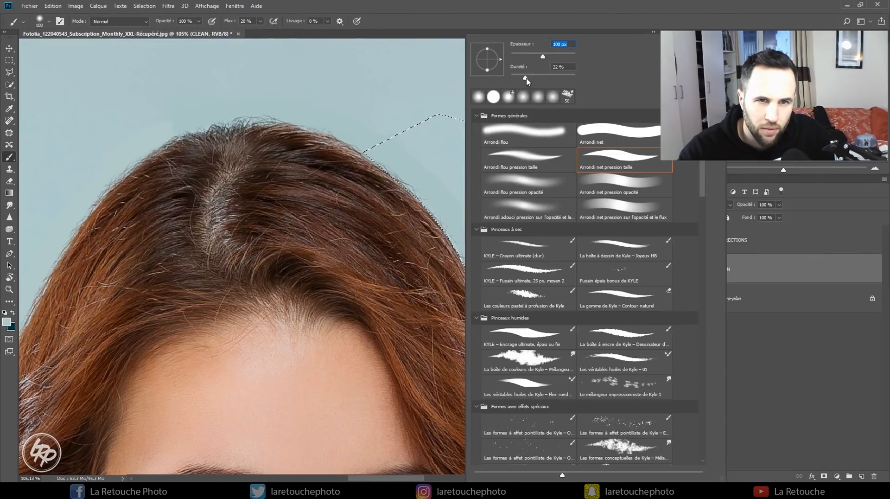
{"action": "left_click", "coordinate": [533, 18]}
{"action": "mouse_move", "coordinate": [457, 211]}
{"action": "left_mouse_down"}
{"action": "mouse_move", "coordinate": [423, 171]}
{"action": "mouse_move", "coordinate": [446, 198]}
{"action": "mouse_move", "coordinate": [435, 201]}
{"action": "mouse_move", "coordinate": [447, 195]}
{"action": "mouse_move", "coordinate": [467, 216]}
{"action": "mouse_move", "coordinate": [490, 279]}
{"action": "mouse_move", "coordinate": [500, 278]}
{"action": "mouse_move", "coordinate": [497, 289]}
{"action": "mouse_move", "coordinate": [464, 171]}
{"action": "mouse_move", "coordinate": [435, 172]}
{"action": "mouse_move", "coordinate": [504, 265]}
{"action": "mouse_move", "coordinate": [491, 284]}
{"action": "mouse_move", "coordinate": [493, 316]}
{"action": "mouse_move", "coordinate": [491, 287]}
{"action": "mouse_move", "coordinate": [515, 188]}
{"action": "mouse_move", "coordinate": [491, 313]}
{"action": "mouse_move", "coordinate": [491, 288]}
{"action": "mouse_move", "coordinate": [482, 305]}
{"action": "mouse_move", "coordinate": [471, 214]}
{"action": "left_mouse_up"}
{"action": "key", "text": "ctrl+d"}
- Lasso the backdrop between the hair and the raised image-right fingers, paint out the stray hairs inside it and deselect
{"action": "left_click_drag", "start_coordinate": [512, 235], "coordinate": [444, 170]}
{"action": "left_click_drag", "start_coordinate": [584, 149], "coordinate": [523, 137]}
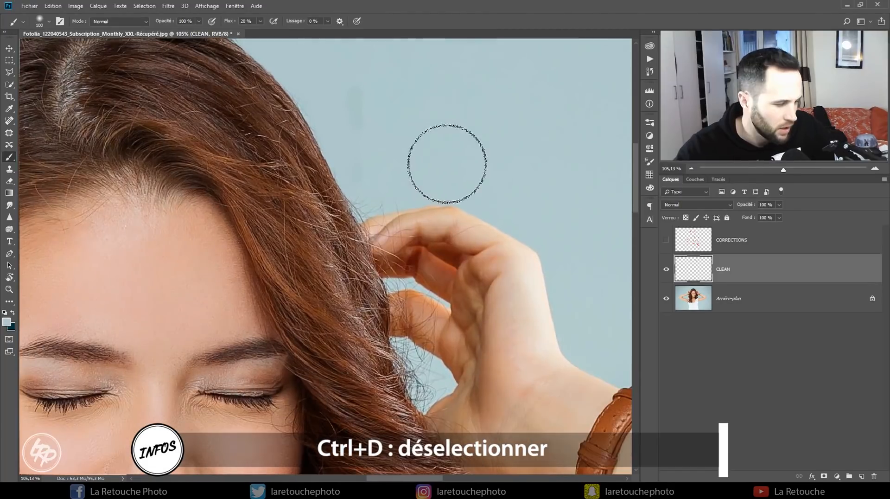
{"action": "key", "text": "l"}
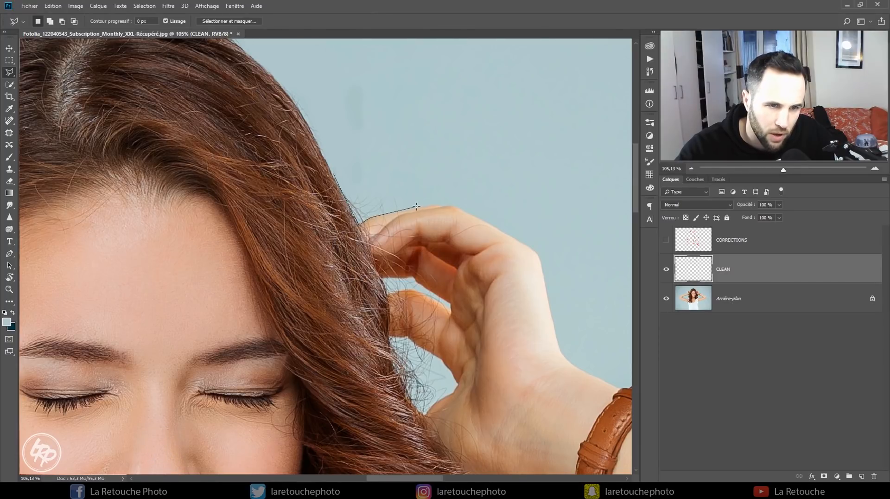
{"action": "left_click", "coordinate": [447, 200]}
{"action": "left_click", "coordinate": [434, 162]}
{"action": "left_click", "coordinate": [384, 142]}
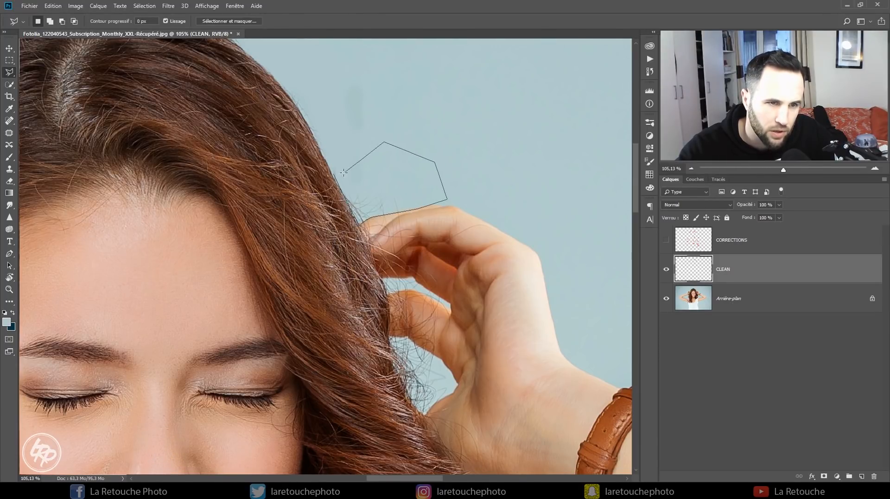
{"action": "left_click", "coordinate": [334, 175]}
{"action": "key", "text": "b"}
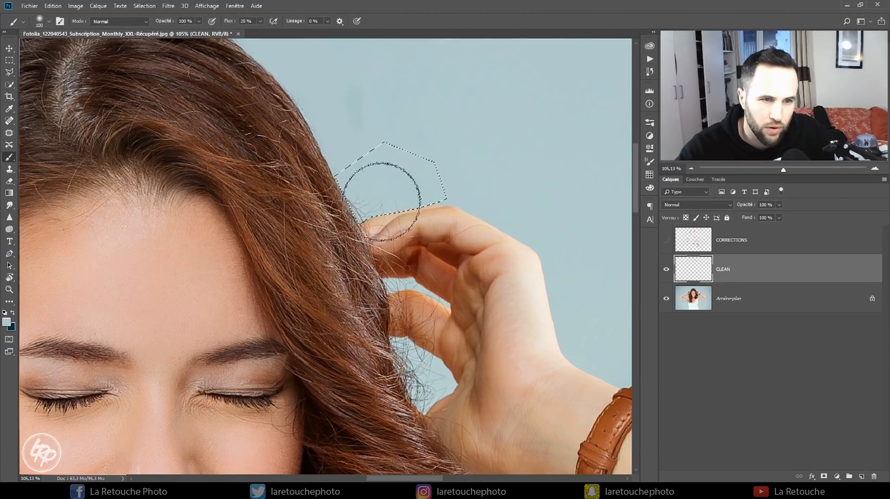
{"action": "mouse_move", "coordinate": [377, 198]}
{"action": "left_mouse_down"}
{"action": "mouse_move", "coordinate": [358, 205]}
{"action": "mouse_move", "coordinate": [368, 185]}
{"action": "mouse_move", "coordinate": [360, 187]}
{"action": "mouse_move", "coordinate": [348, 204]}
{"action": "mouse_move", "coordinate": [356, 218]}
{"action": "mouse_move", "coordinate": [392, 195]}
{"action": "mouse_move", "coordinate": [371, 189]}
{"action": "left_mouse_up"}
{"action": "key", "text": "ctrl+d"}
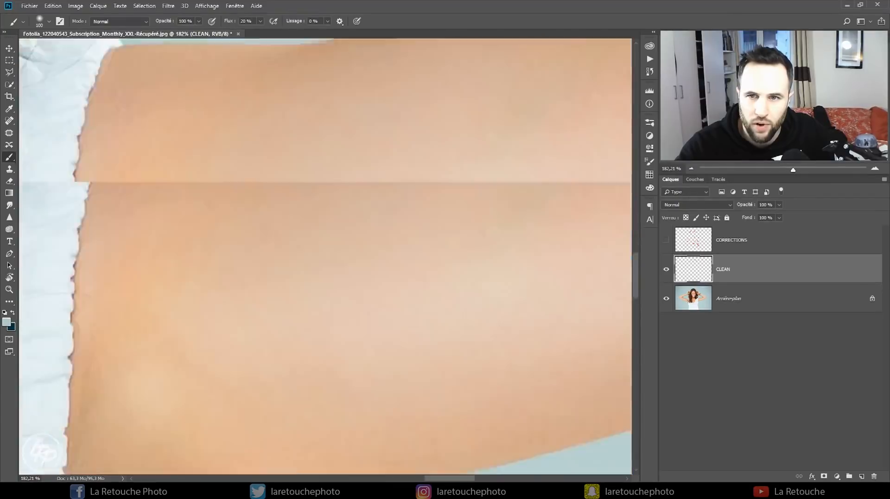
- Outline the stray lock beside the top below the image-right armpit with the Polygonal Lasso, following the garment's edge
{"action": "left_click_drag", "start_coordinate": [802, 101], "coordinate": [796, 116]}
{"action": "left_click_drag", "start_coordinate": [793, 169], "coordinate": [784, 169]}
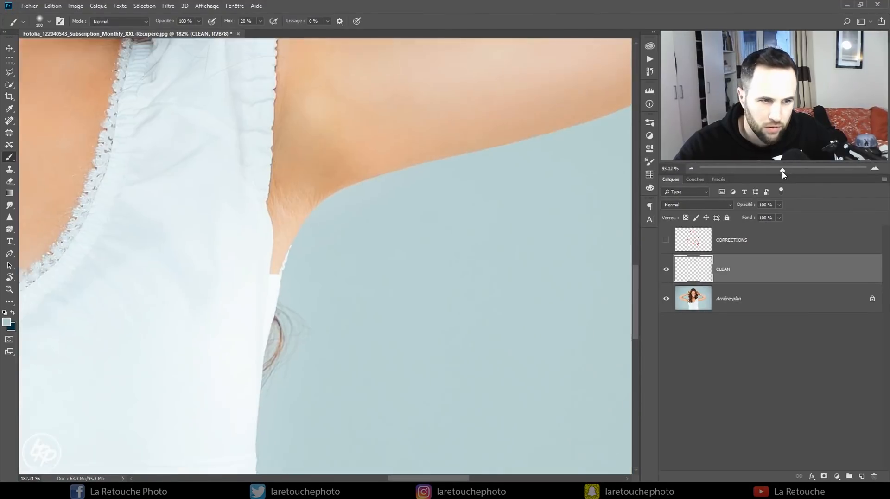
{"action": "left_click_drag", "start_coordinate": [376, 268], "coordinate": [434, 240]}
{"action": "key", "text": "l"}
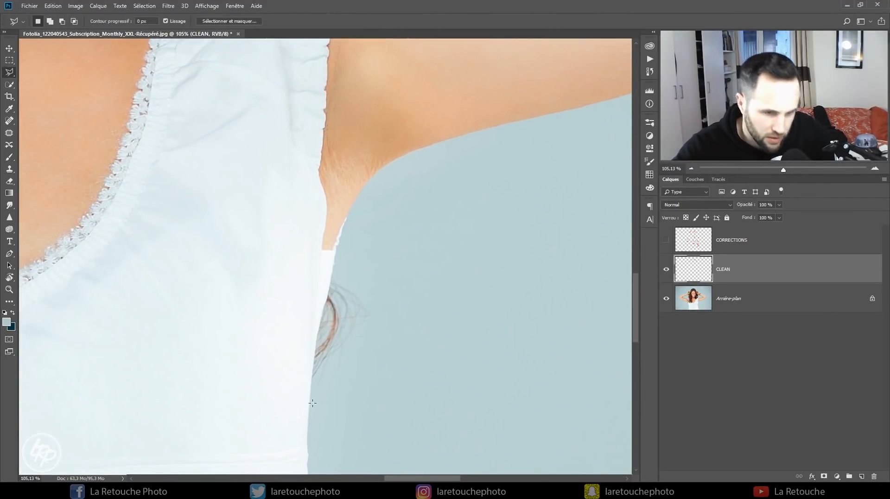
{"action": "left_click", "coordinate": [310, 408]}
{"action": "left_click", "coordinate": [313, 370]}
{"action": "left_click", "coordinate": [327, 296]}
{"action": "left_click", "coordinate": [335, 252]}
{"action": "left_click", "coordinate": [412, 215]}
{"action": "left_click", "coordinate": [430, 360]}
{"action": "left_click", "coordinate": [378, 403]}
{"action": "left_click", "coordinate": [314, 411]}
- Paint the backdrop colour over the stray lock inside the selection, redoing the first strokes, and deselect
{"action": "key", "text": "b"}
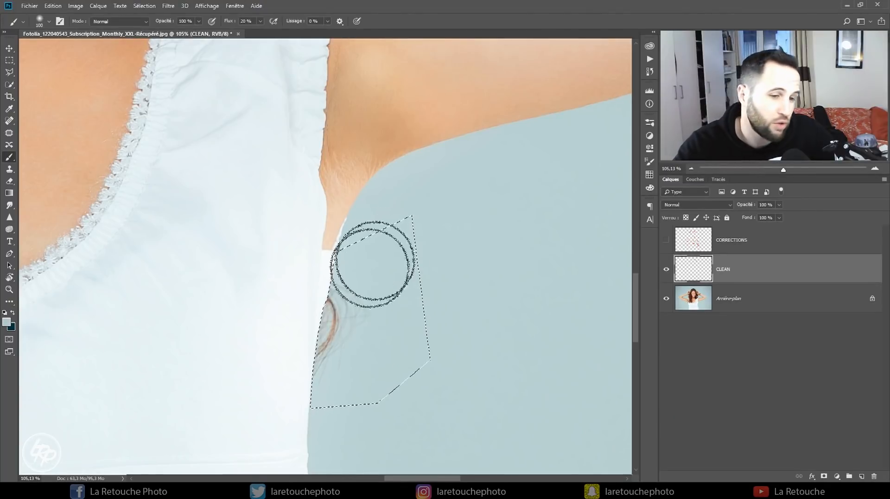
{"action": "mouse_move", "coordinate": [347, 301]}
{"action": "left_mouse_down"}
{"action": "mouse_move", "coordinate": [335, 350]}
{"action": "mouse_move", "coordinate": [332, 297]}
{"action": "left_mouse_up"}
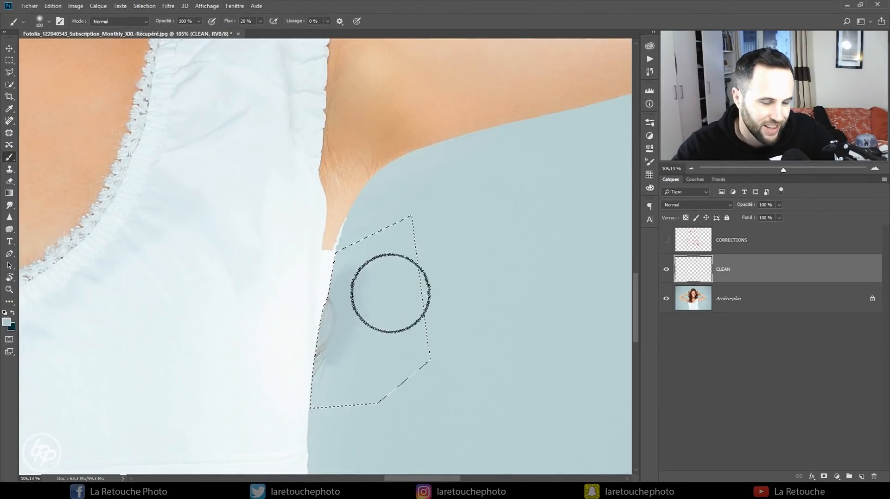
{"action": "left_click", "coordinate": [650, 74]}
{"action": "left_click", "coordinate": [540, 194]}
{"action": "left_click", "coordinate": [650, 71]}
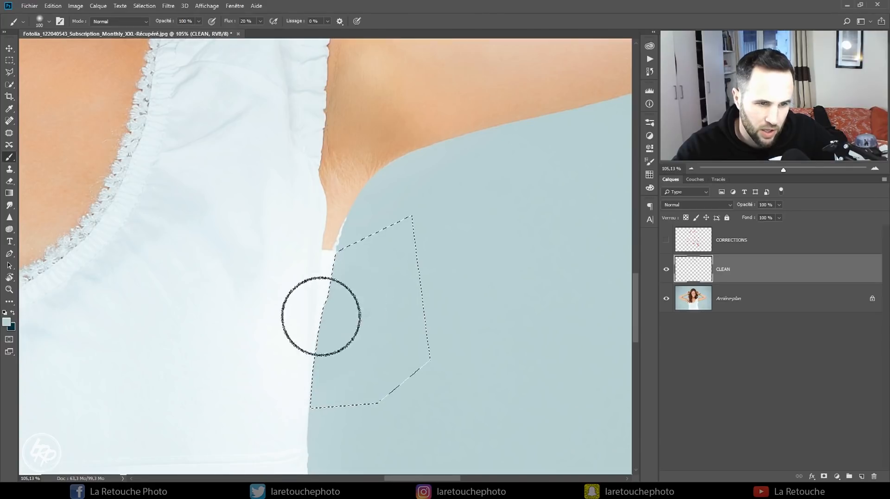
{"action": "key", "text": "ctrl+d"}
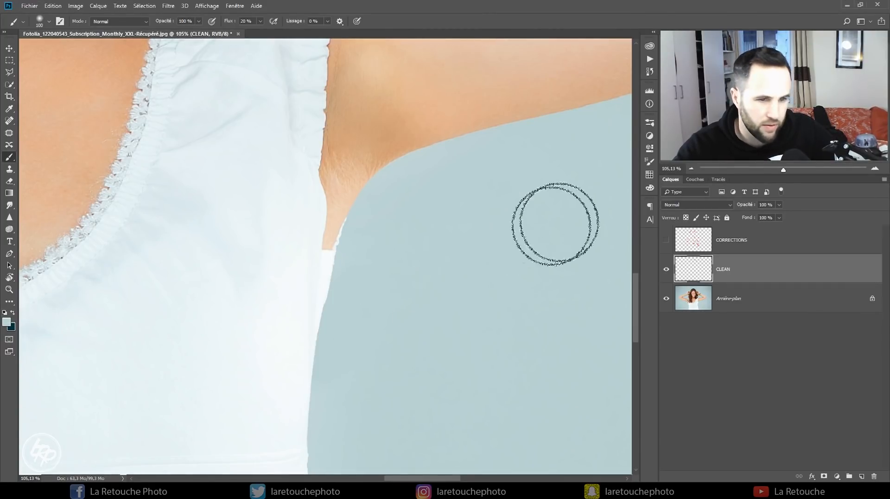
- Lasso the backdrop beside the curl under the image-left armpit and paint out the loose hairs inside the selection
{"action": "left_click_drag", "start_coordinate": [302, 249], "coordinate": [385, 276]}
{"action": "left_click_drag", "start_coordinate": [262, 271], "coordinate": [593, 255]}
{"action": "left_click_drag", "start_coordinate": [286, 260], "coordinate": [500, 241]}
{"action": "key", "text": "l"}
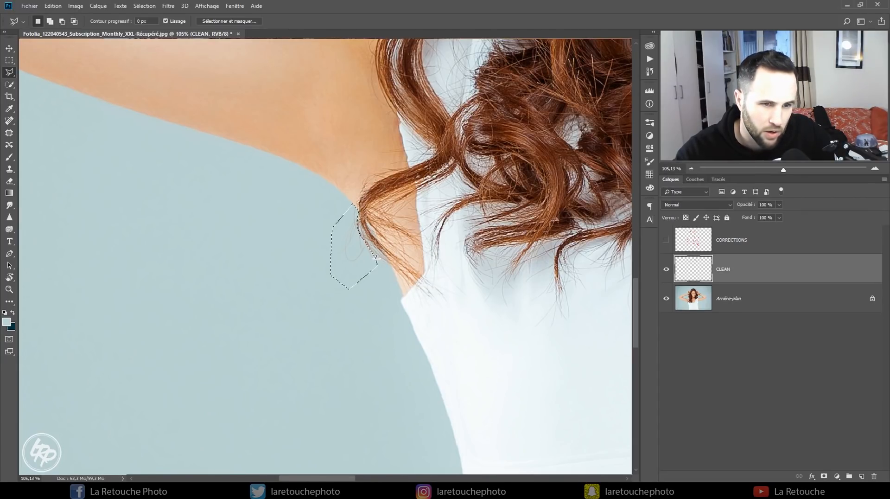
{"action": "key", "text": "b"}
{"action": "mouse_move", "coordinate": [345, 264]}
{"action": "left_mouse_down"}
{"action": "mouse_move", "coordinate": [344, 214]}
{"action": "mouse_move", "coordinate": [354, 266]}
{"action": "mouse_move", "coordinate": [364, 223]}
{"action": "mouse_move", "coordinate": [352, 260]}
{"action": "left_mouse_up"}
- Choose the Eraser and set its size to 15 px at the curl under the image-left armpit
{"action": "left_click_drag", "start_coordinate": [784, 170], "coordinate": [802, 171]}
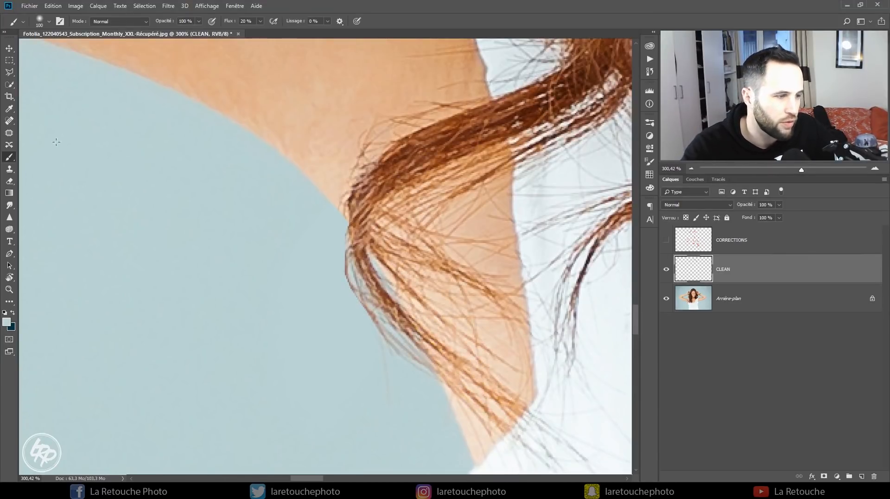
{"action": "key", "text": "e"}
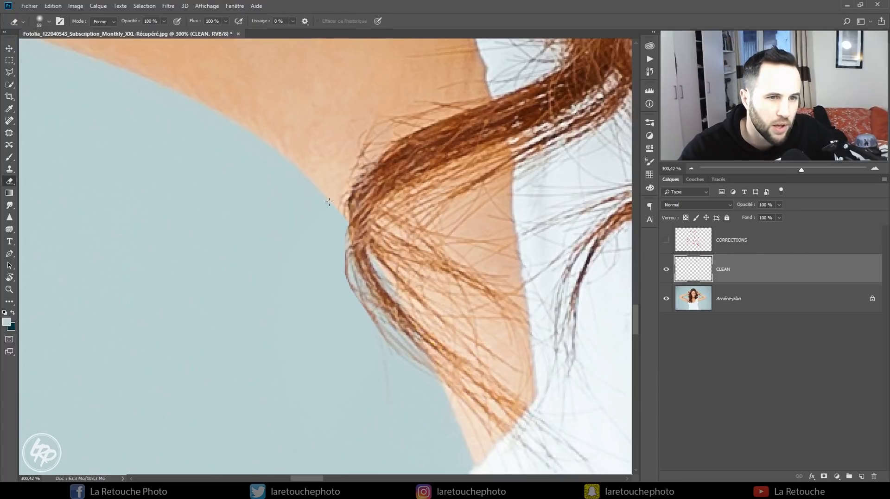
{"action": "right_click", "coordinate": [337, 215]}
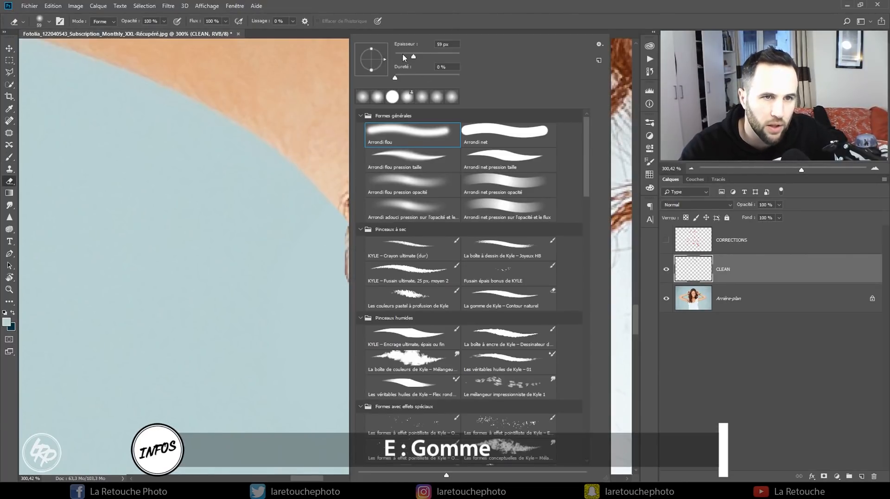
{"action": "key", "text": "Return"}
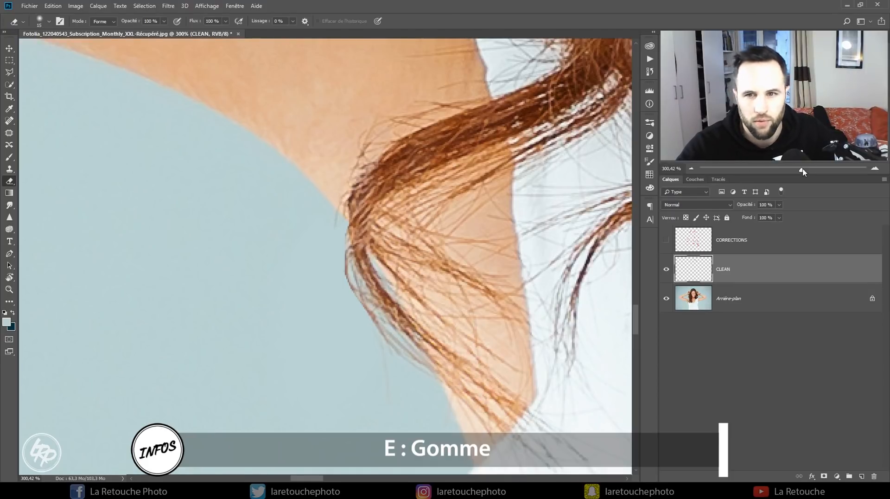
- Try to paint the backdrop colour over the flyaways beside the curls above the image-left shoulder
{"action": "key", "text": "b"}
{"action": "left_click_drag", "start_coordinate": [801, 169], "coordinate": [787, 170]}
{"action": "mouse_move", "coordinate": [431, 183]}
{"action": "left_mouse_down"}
{"action": "mouse_move", "coordinate": [407, 301]}
{"action": "mouse_move", "coordinate": [400, 449]}
{"action": "left_mouse_up"}
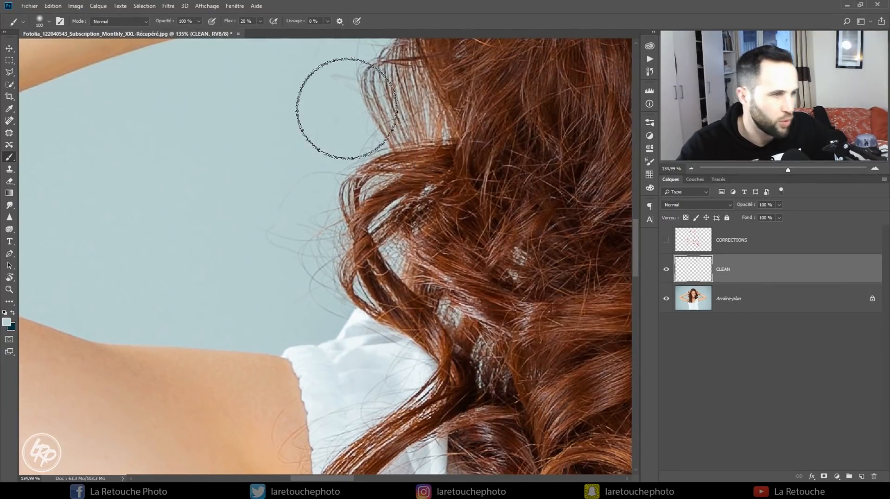
{"action": "key", "text": "l"}
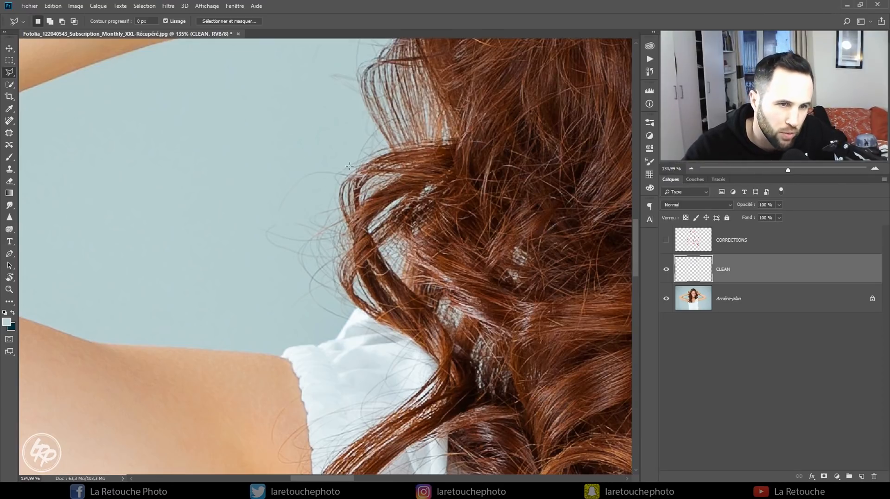
{"action": "key", "text": "b"}
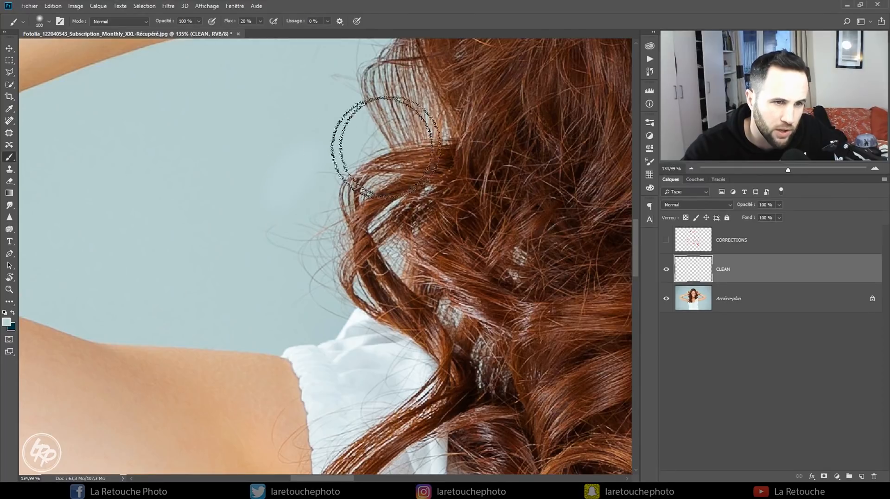
- Revert the history to the last eraser stroke, discarding the brush strokes beside the image-left curls
{"action": "left_click", "coordinate": [650, 72]}
{"action": "left_click", "coordinate": [541, 151]}
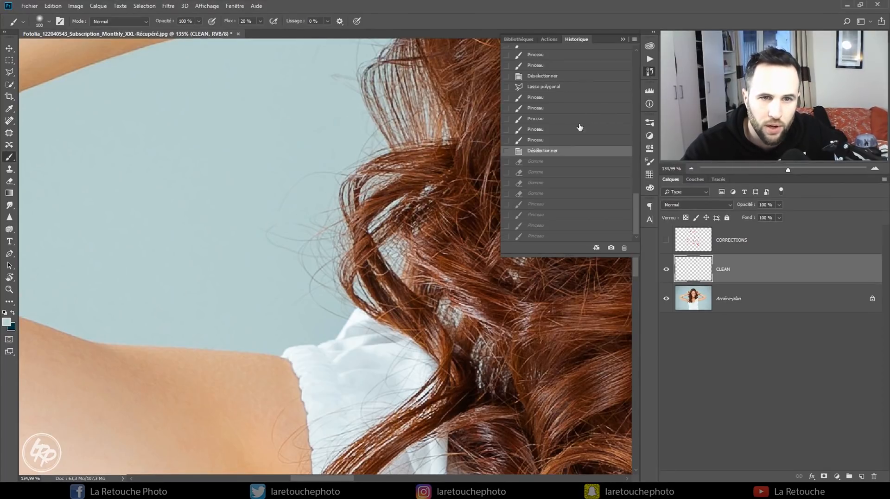
{"action": "left_click", "coordinate": [548, 195]}
{"action": "left_click", "coordinate": [622, 39]}
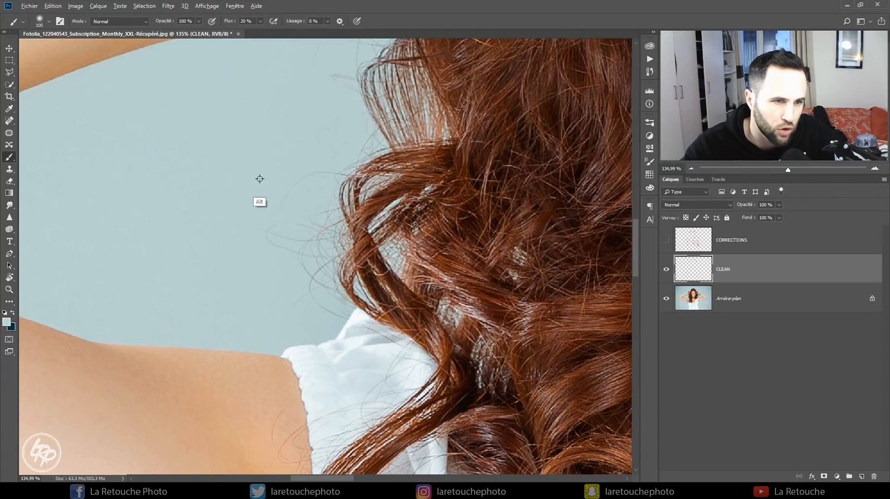
- Paint the backdrop colour over the loose hairs beside the image-left curls, lassoing the backdrop along their edge down to the shoulder strap, and deselect
{"action": "mouse_move", "coordinate": [277, 202]}
{"action": "left_mouse_down"}
{"action": "mouse_move", "coordinate": [285, 174]}
{"action": "mouse_move", "coordinate": [305, 153]}
{"action": "mouse_move", "coordinate": [282, 189]}
{"action": "left_mouse_up"}
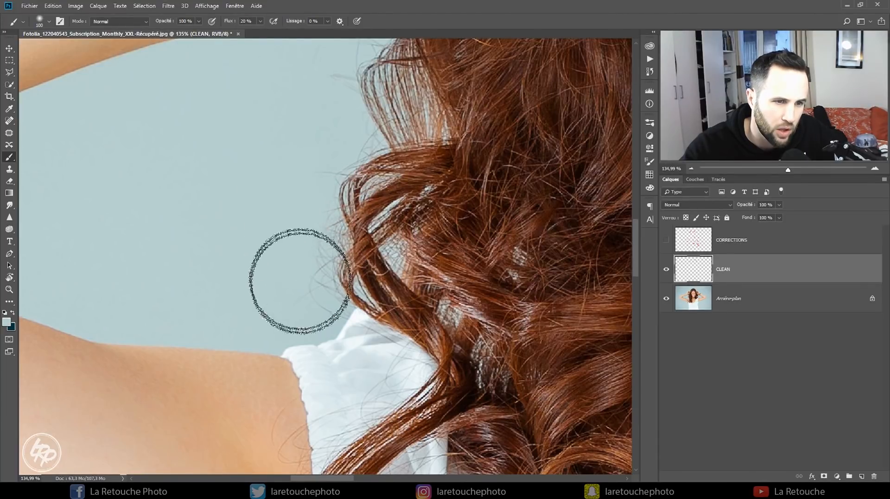
{"action": "key", "text": "l"}
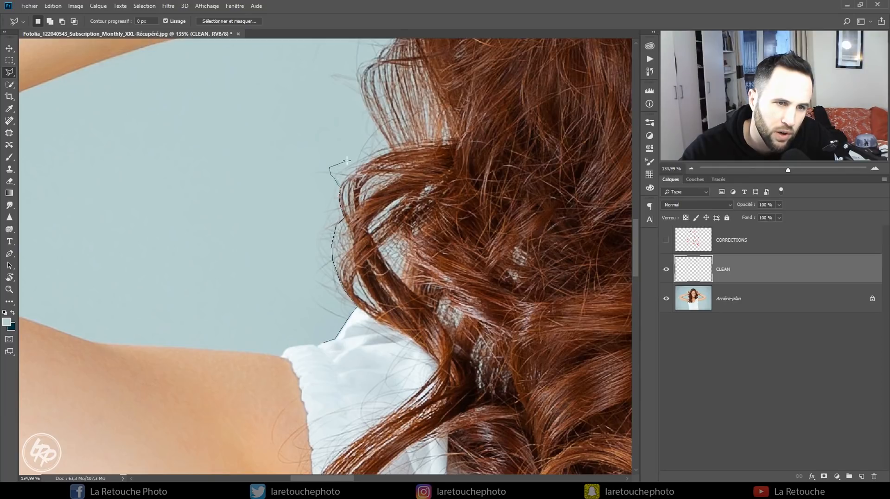
{"action": "left_click", "coordinate": [326, 344]}
{"action": "key", "text": "b"}
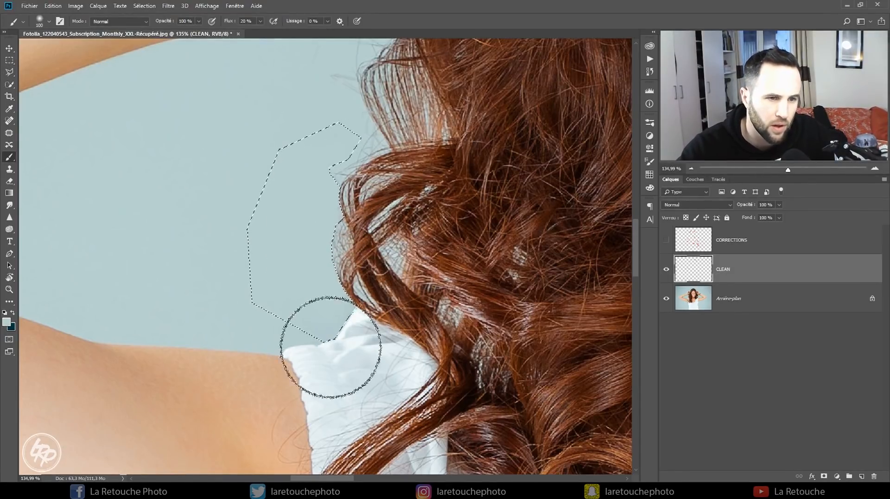
{"action": "key", "text": "ctrl+d"}
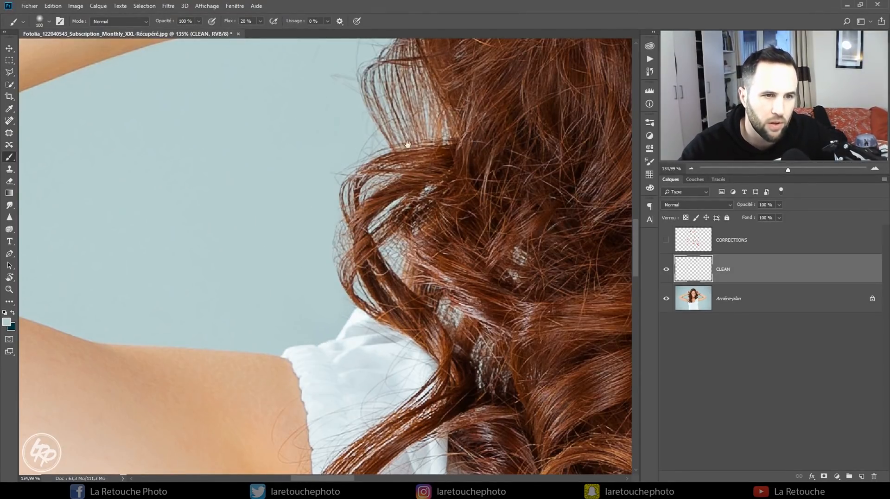
- Lasso the backdrop between the image-left wrist and the hair, paint out the stray hairs inside it, and deselect
{"action": "left_click_drag", "start_coordinate": [408, 145], "coordinate": [415, 267]}
{"action": "key", "text": "l"}
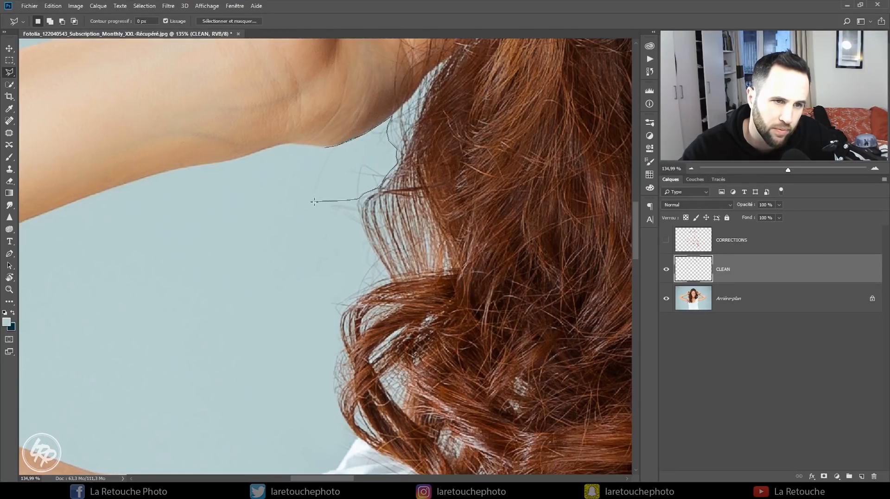
{"action": "left_click", "coordinate": [326, 148]}
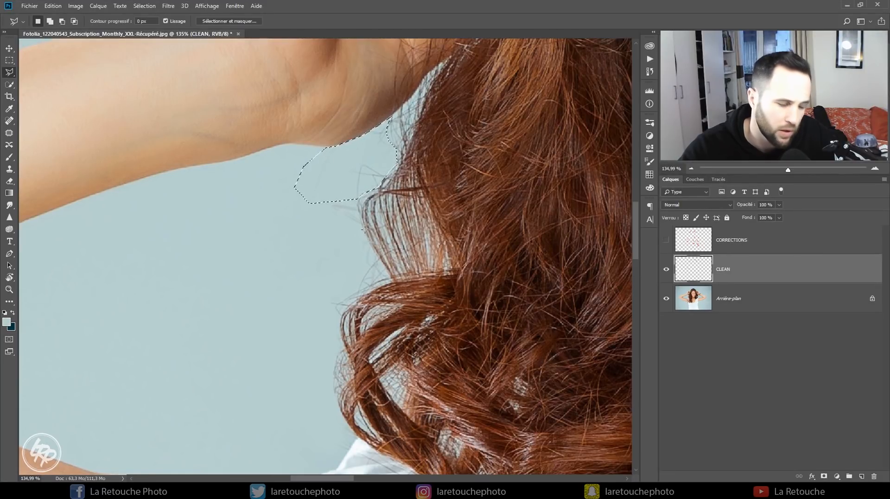
{"action": "key", "text": "b"}
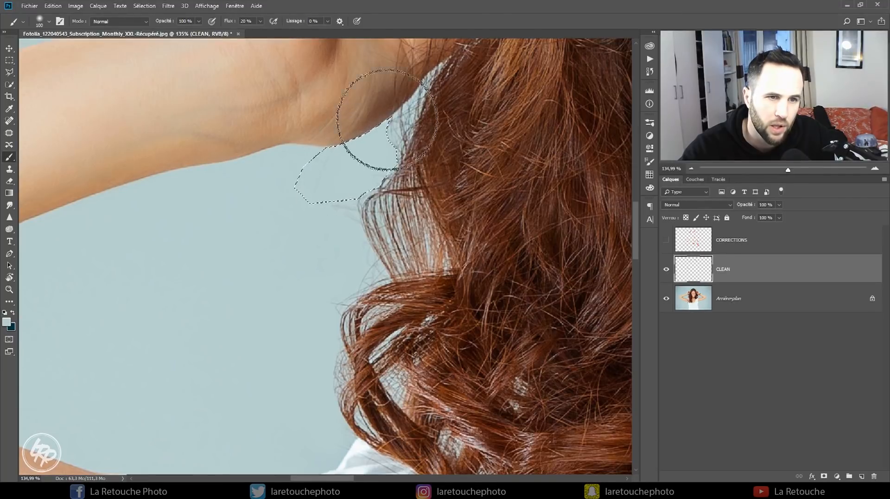
{"action": "key", "text": "ctrl+d"}
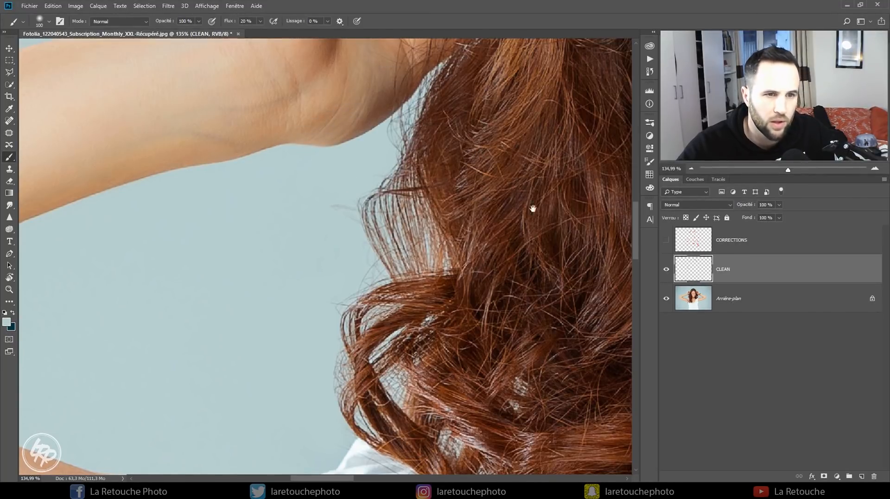
- Lasso the backdrop beside the loose lock below the image-left wrist and paint out the stray hairs inside the selection
{"action": "key", "text": "l"}
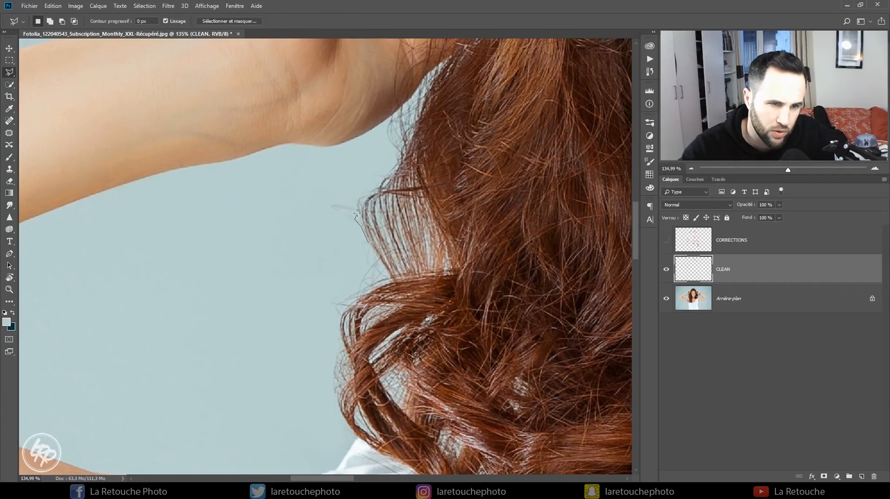
{"action": "left_click", "coordinate": [315, 167]}
{"action": "left_click", "coordinate": [301, 200]}
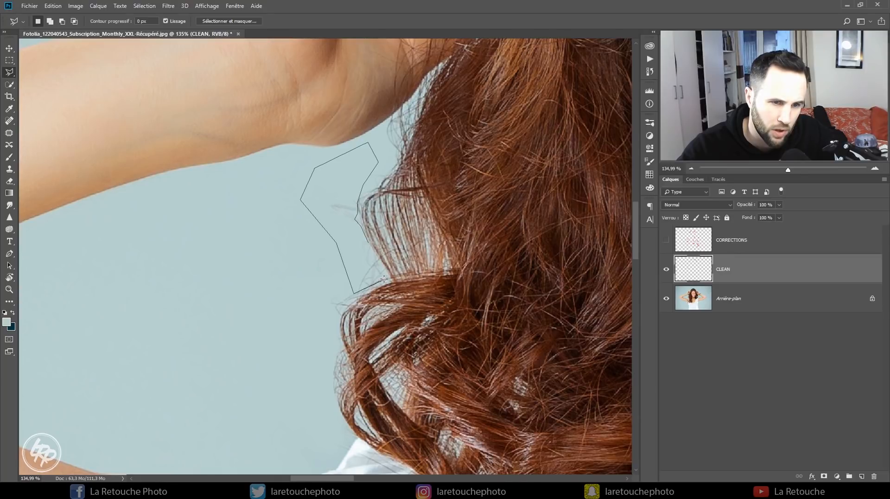
{"action": "left_click", "coordinate": [374, 249]}
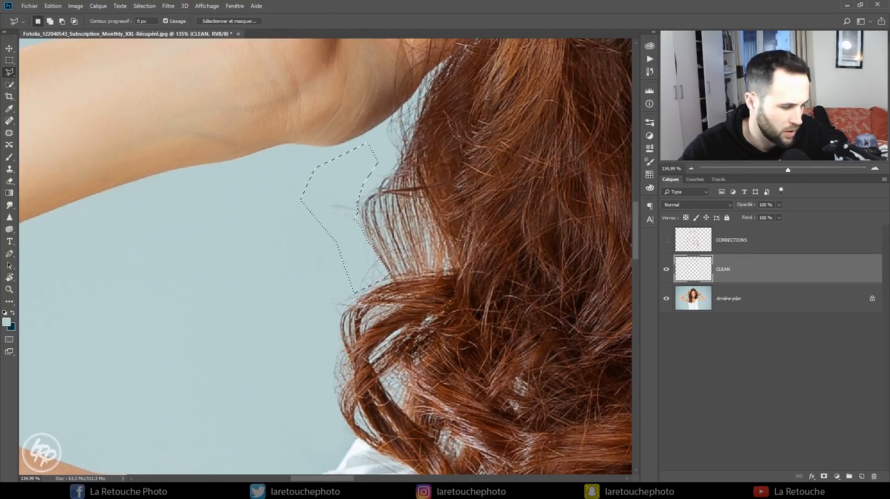
{"action": "key", "text": "b"}
{"action": "mouse_move", "coordinate": [356, 248]}
{"action": "left_mouse_down"}
{"action": "mouse_move", "coordinate": [361, 270]}
{"action": "mouse_move", "coordinate": [338, 267]}
{"action": "mouse_move", "coordinate": [351, 262]}
{"action": "mouse_move", "coordinate": [349, 285]}
{"action": "left_mouse_up"}
{"action": "key", "text": "ctrl+0"}
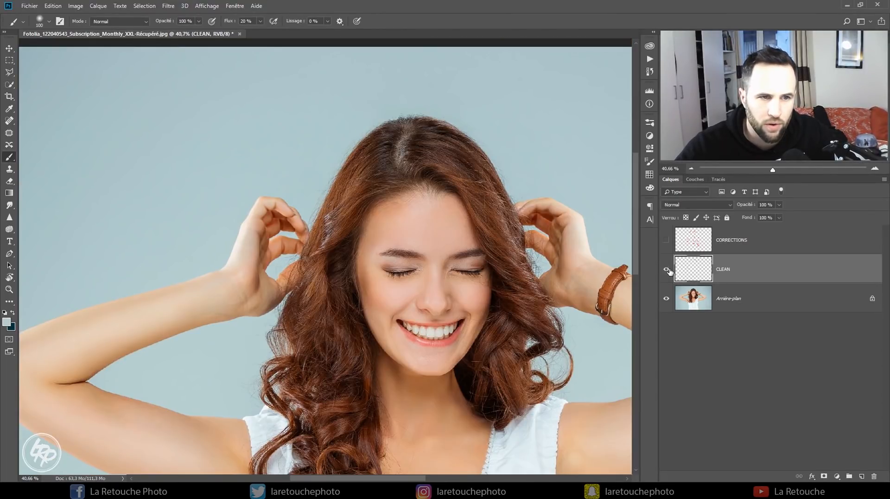
- Outline the backdrop along the hair's outer edge from the image-left fingertips up to the crown with the Polygonal Lasso
{"action": "left_click_drag", "start_coordinate": [773, 170], "coordinate": [791, 170]}
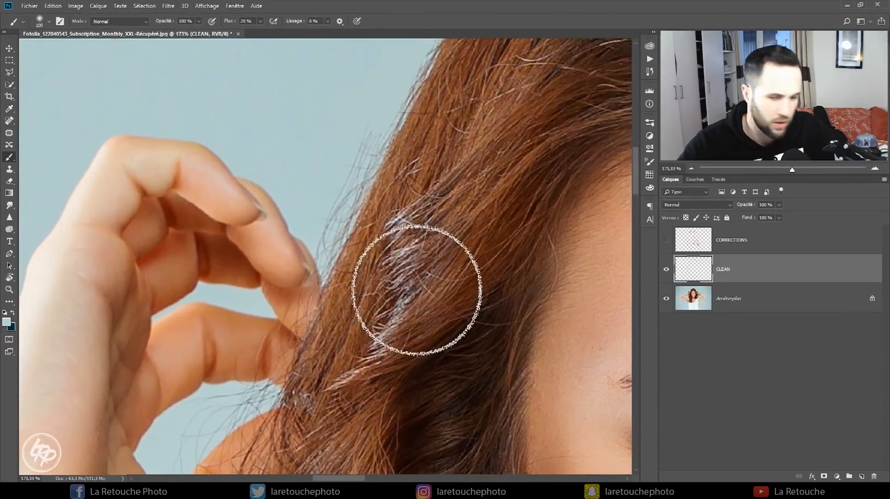
{"action": "key", "text": "l"}
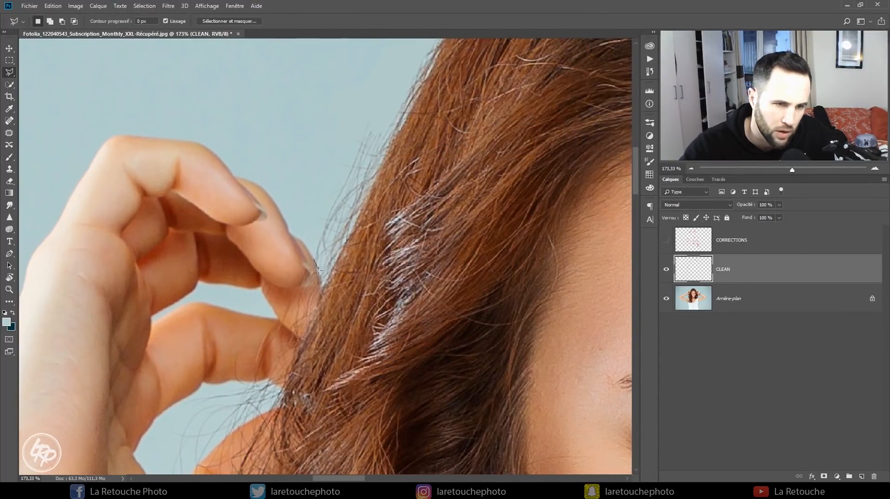
{"action": "left_click", "coordinate": [322, 288]}
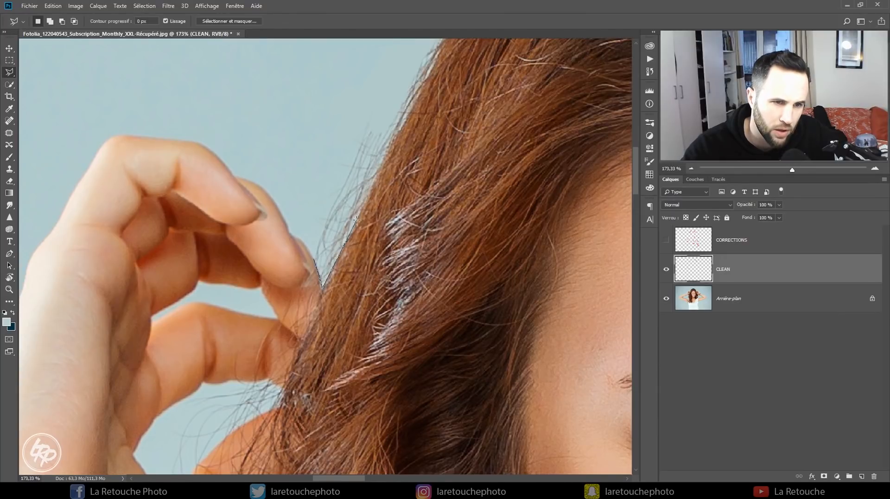
{"action": "left_click_drag", "start_coordinate": [410, 113], "coordinate": [348, 207]}
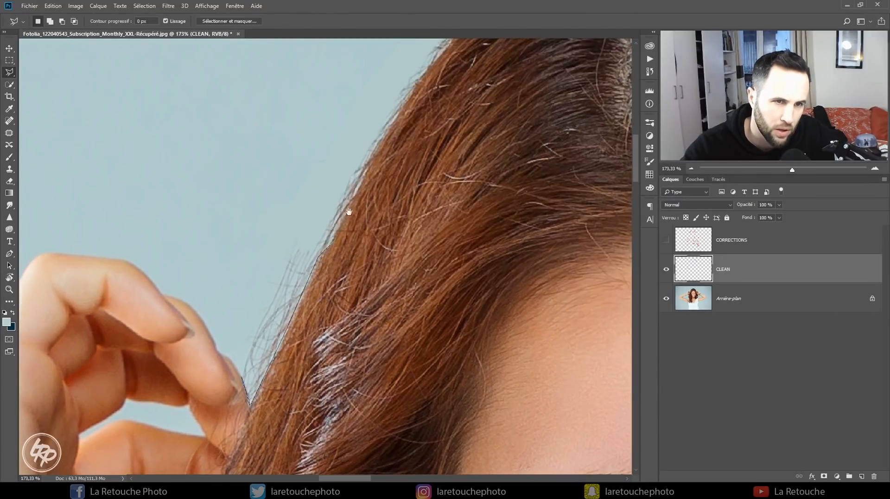
{"action": "left_click_drag", "start_coordinate": [378, 152], "coordinate": [306, 250]}
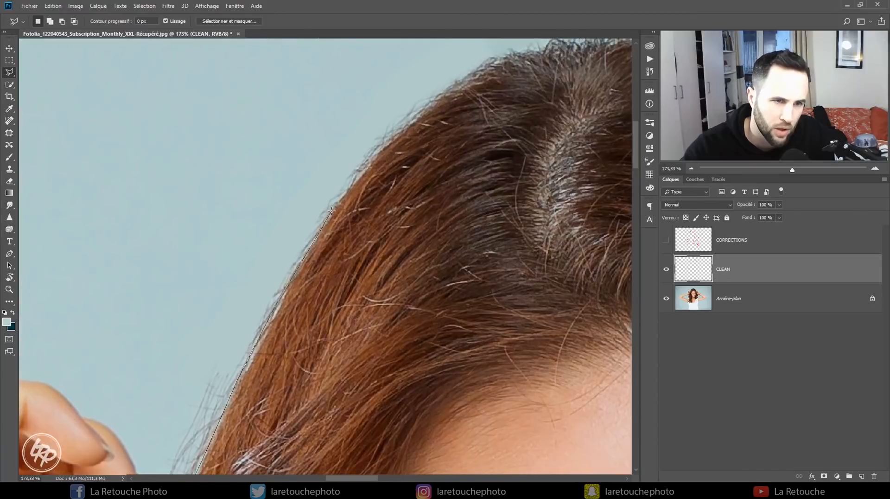
{"action": "left_click", "coordinate": [427, 102]}
{"action": "left_click", "coordinate": [228, 180]}
{"action": "left_click_drag", "start_coordinate": [199, 241], "coordinate": [396, 110]}
{"action": "left_click", "coordinate": [330, 249]}
{"action": "left_click", "coordinate": [350, 334]}
{"action": "left_click", "coordinate": [367, 377]}
- Try to paint out the flyaways along the image-left side of the head inside the selection, and deselect
{"action": "key", "text": "b"}
{"action": "mouse_move", "coordinate": [457, 229]}
{"action": "left_mouse_down"}
{"action": "mouse_move", "coordinate": [397, 268]}
{"action": "mouse_move", "coordinate": [489, 153]}
{"action": "mouse_move", "coordinate": [381, 268]}
{"action": "mouse_move", "coordinate": [414, 233]}
{"action": "left_mouse_up"}
{"action": "mouse_move", "coordinate": [408, 241]}
{"action": "left_mouse_down"}
{"action": "mouse_move", "coordinate": [314, 364]}
{"action": "mouse_move", "coordinate": [386, 261]}
{"action": "mouse_move", "coordinate": [474, 99]}
{"action": "left_mouse_up"}
{"action": "left_click_drag", "start_coordinate": [481, 156], "coordinate": [366, 251]}
{"action": "mouse_move", "coordinate": [433, 192]}
{"action": "left_mouse_down"}
{"action": "mouse_move", "coordinate": [368, 196]}
{"action": "mouse_move", "coordinate": [367, 185]}
{"action": "left_mouse_up"}
{"action": "key", "text": "ctrl+d"}
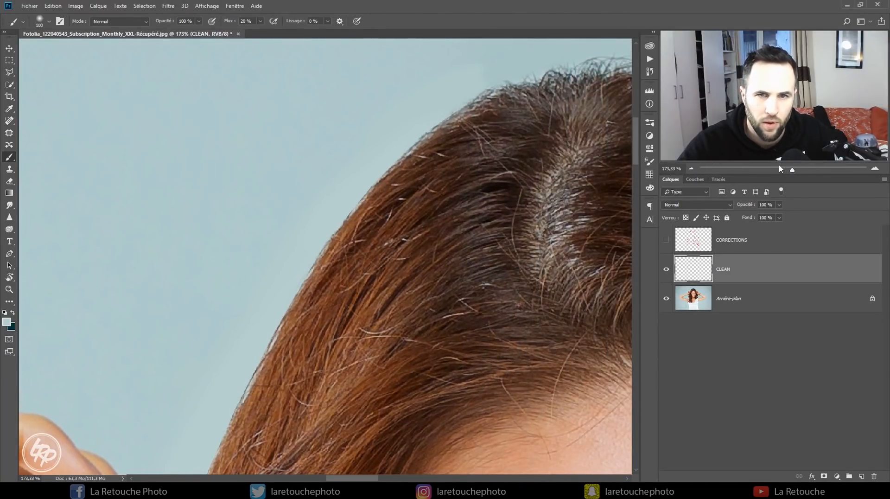
- Revert the history to the Polygonal Lasso state to restore the selection along the image-left side of the head
{"action": "left_click_drag", "start_coordinate": [792, 169], "coordinate": [777, 171]}
{"action": "left_click", "coordinate": [649, 71]}
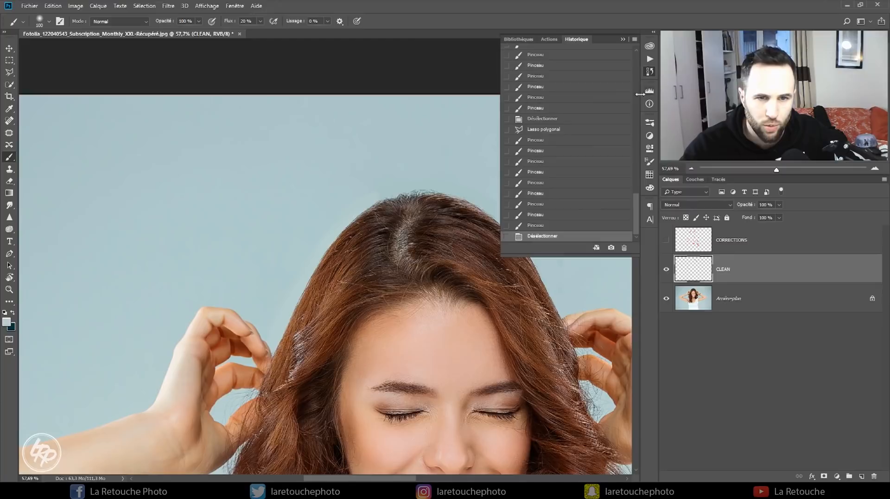
{"action": "left_click", "coordinate": [555, 130]}
{"action": "left_click", "coordinate": [623, 39]}
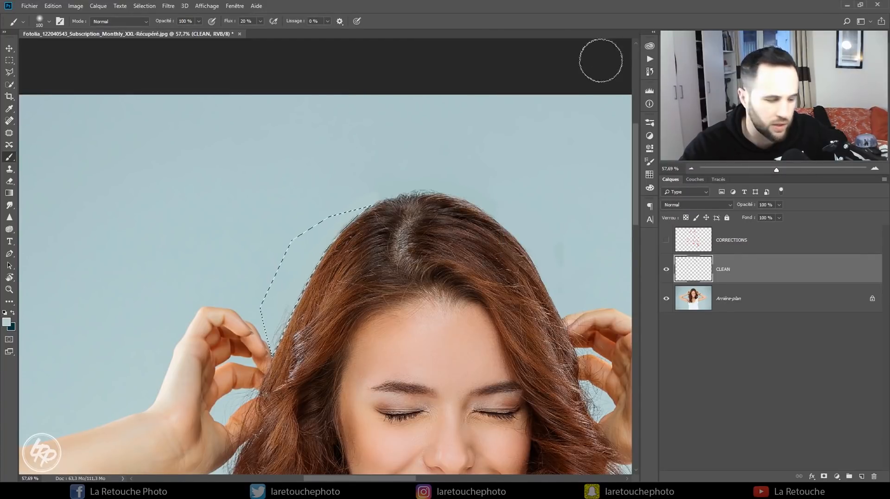
- Paint out the flyaways between the image-left fingers and the crown, resampling the nearby backdrop colour along the selection, and deselect
{"action": "left_click", "coordinate": [267, 256], "text": "alt"}
{"action": "mouse_move", "coordinate": [290, 260]}
{"action": "left_mouse_down"}
{"action": "mouse_move", "coordinate": [294, 244]}
{"action": "mouse_move", "coordinate": [302, 304]}
{"action": "mouse_move", "coordinate": [265, 341]}
{"action": "mouse_move", "coordinate": [308, 279]}
{"action": "mouse_move", "coordinate": [278, 338]}
{"action": "mouse_move", "coordinate": [294, 286]}
{"action": "left_mouse_up"}
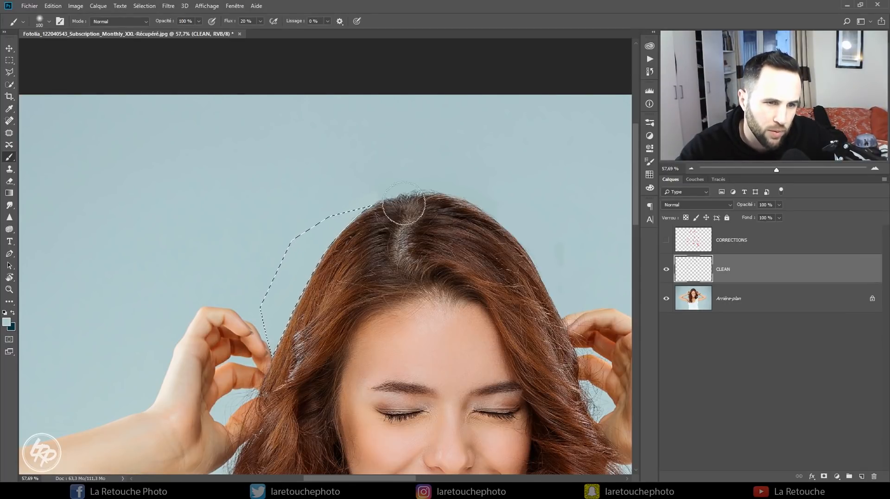
{"action": "left_click", "coordinate": [344, 223], "text": "alt"}
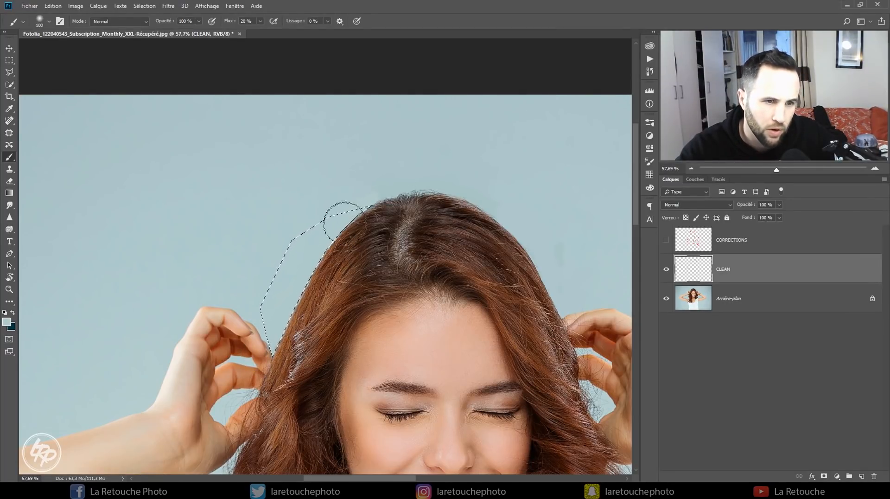
{"action": "left_click", "coordinate": [296, 262], "text": "alt"}
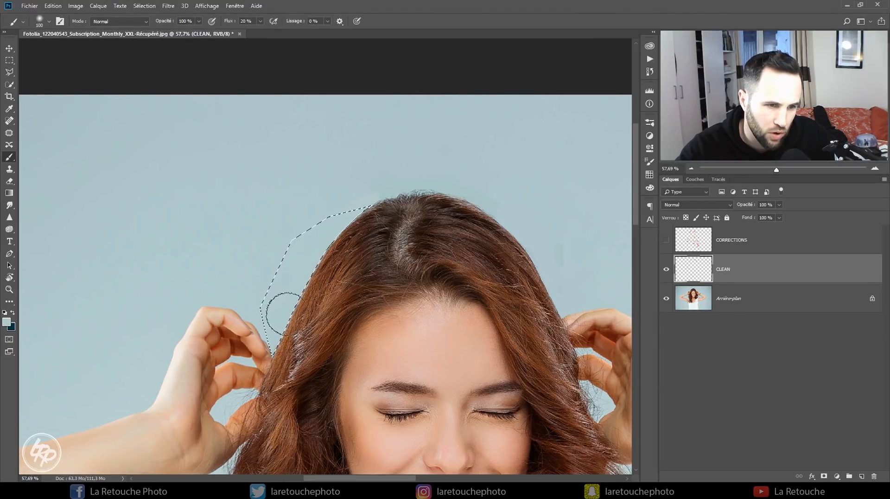
{"action": "key", "text": "ctrl+d"}
- Examine the stray hairs around the image-left curls and across the chest above the neckline
{"action": "left_click_drag", "start_coordinate": [776, 169], "coordinate": [780, 173]}
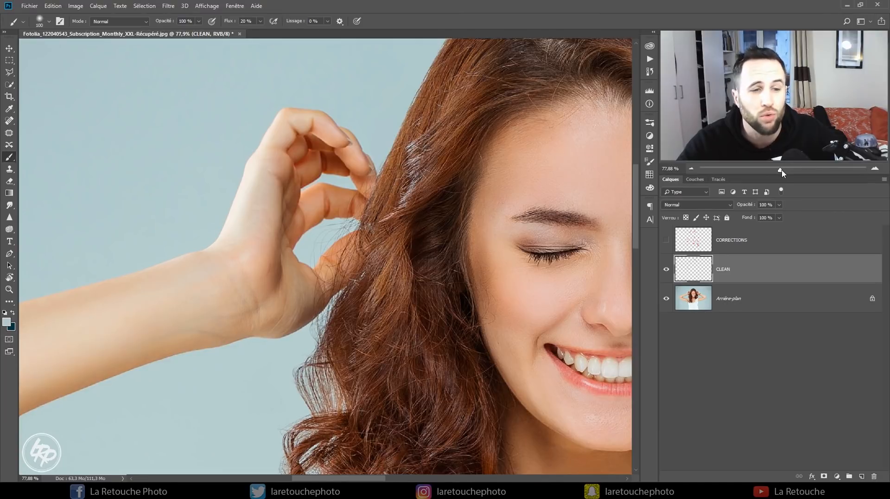
{"action": "mouse_move", "coordinate": [779, 169]}
{"action": "left_mouse_down"}
{"action": "mouse_move", "coordinate": [768, 170]}
{"action": "mouse_move", "coordinate": [777, 170]}
{"action": "left_mouse_up"}
{"action": "key", "text": "space"}
{"action": "left_click_drag", "start_coordinate": [543, 277], "coordinate": [485, 205]}
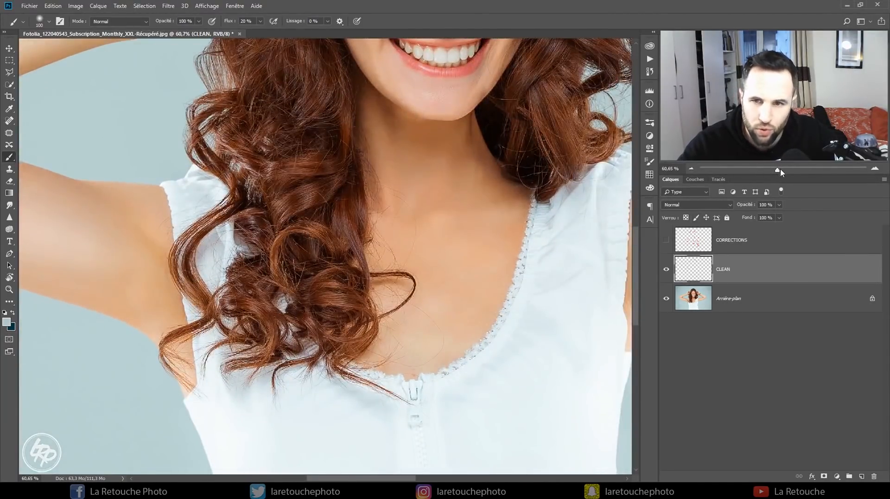
{"action": "left_click_drag", "start_coordinate": [790, 173], "coordinate": [786, 169]}
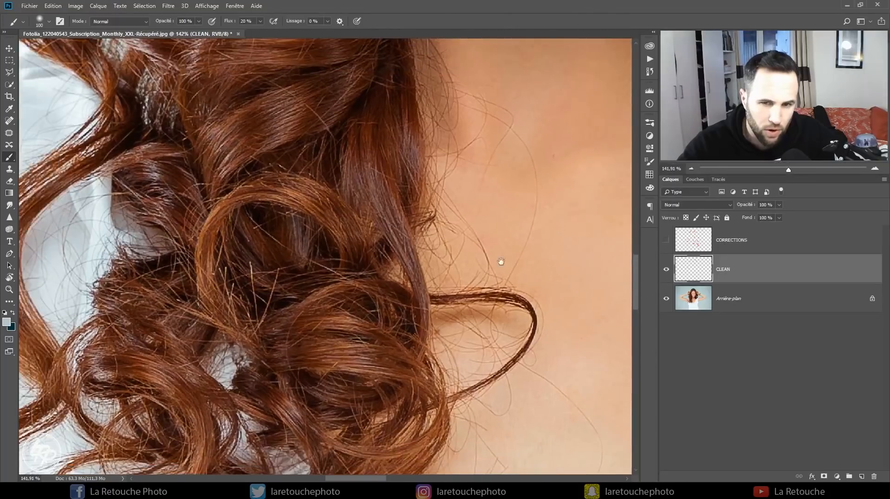
{"action": "left_click_drag", "start_coordinate": [501, 258], "coordinate": [478, 195]}
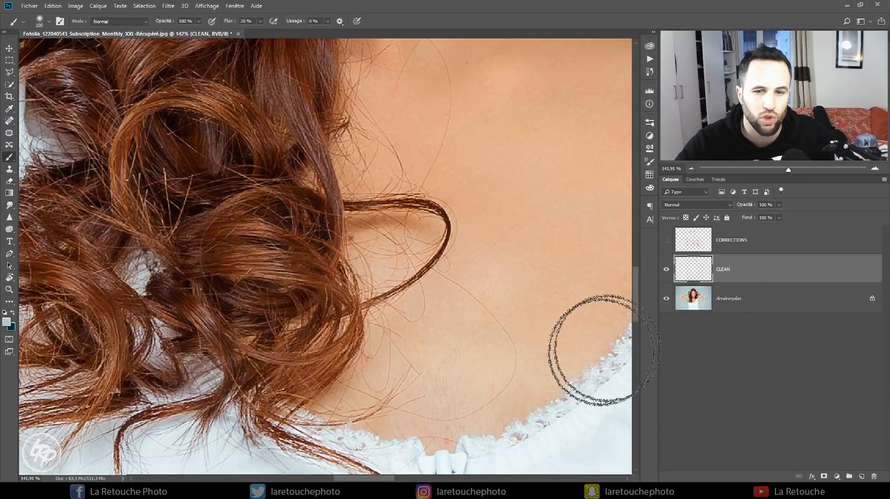
- Rename the CLEAN layer as CLEAN EXT
{"action": "double_click", "coordinate": [724, 269]}
{"action": "type", "text": "CLEAN EXT"}
{"action": "key", "text": "Return"}
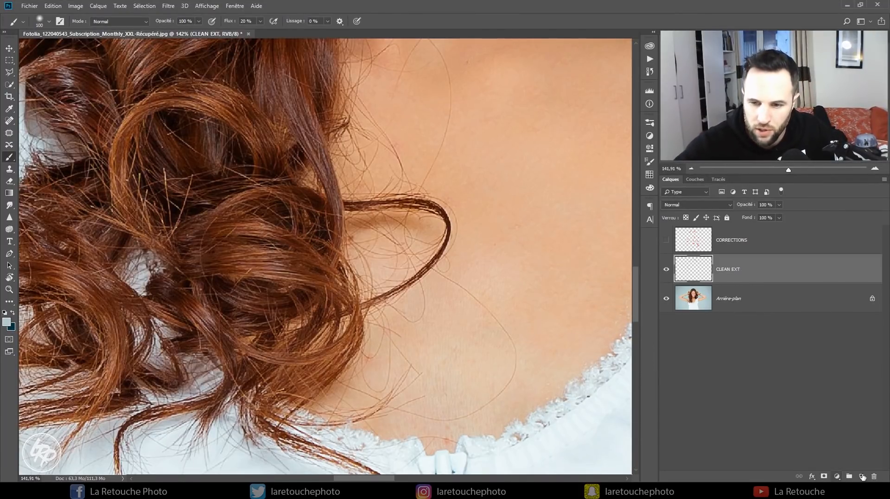
- Add a new layer above CLEAN EXT and name it CLEAN INT
{"action": "left_click", "coordinate": [860, 476]}
{"action": "double_click", "coordinate": [725, 269]}
{"action": "type", "text": "c"}
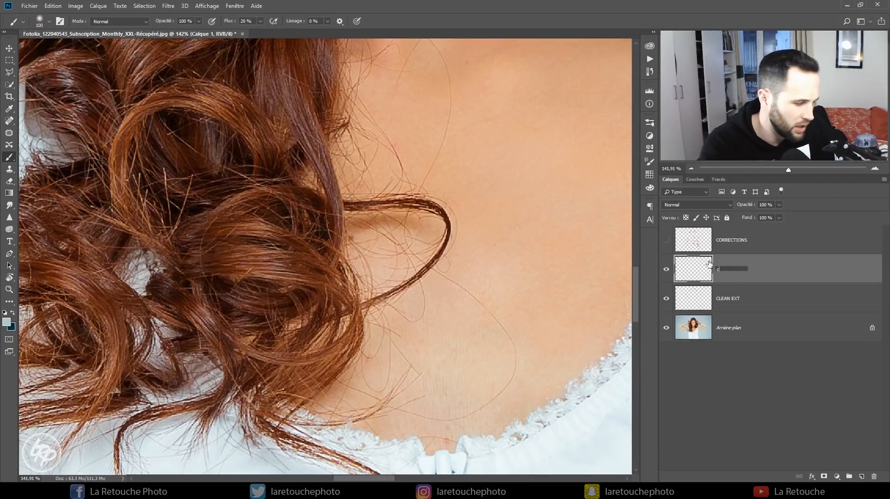
{"action": "type", "text": "lean int"}
{"action": "key", "text": "Return"}
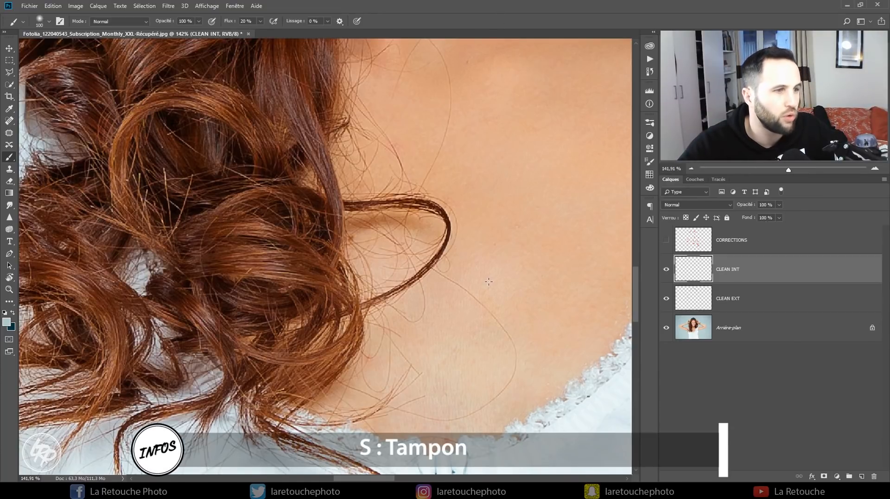
- Switch to the Clone Stamp tool on CLEAN INT and set its brush size to 5 px
{"action": "key", "text": "s"}
{"action": "left_click_drag", "start_coordinate": [483, 207], "coordinate": [447, 293]}
{"action": "right_click", "coordinate": [464, 292]}
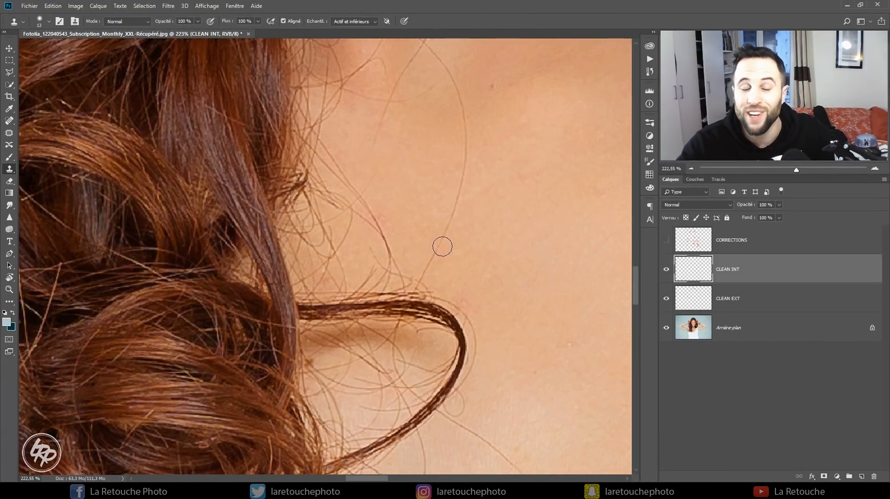
{"action": "right_click", "coordinate": [494, 189]}
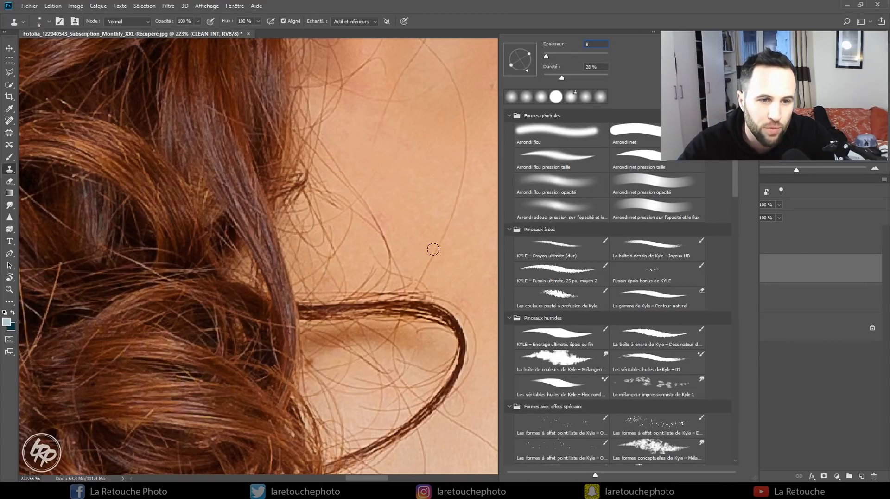
{"action": "type", "text": "5"}
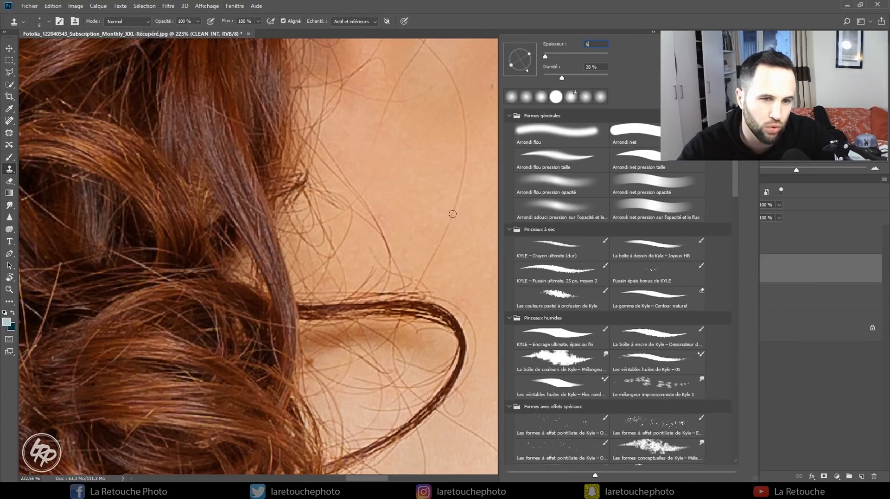
{"action": "key", "text": "Return"}
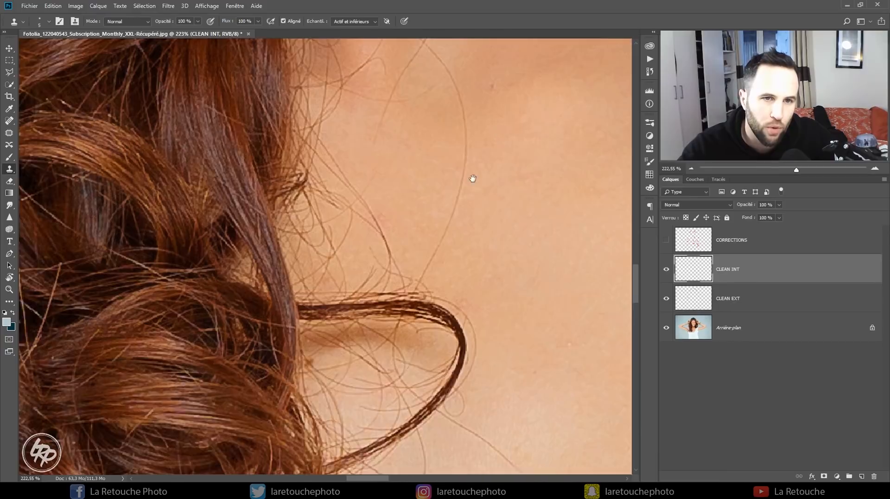
- Clone nearby skin over the upper and middle stretch of the long curved stray hair on the chest
{"action": "left_click_drag", "start_coordinate": [473, 178], "coordinate": [433, 244]}
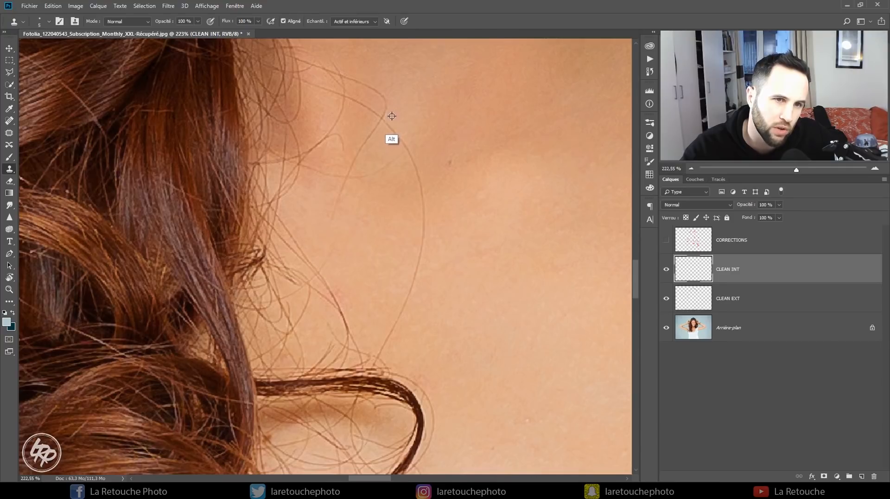
{"action": "mouse_move", "coordinate": [387, 126]}
{"action": "left_mouse_down"}
{"action": "mouse_move", "coordinate": [413, 154]}
{"action": "mouse_move", "coordinate": [427, 223]}
{"action": "left_mouse_up"}
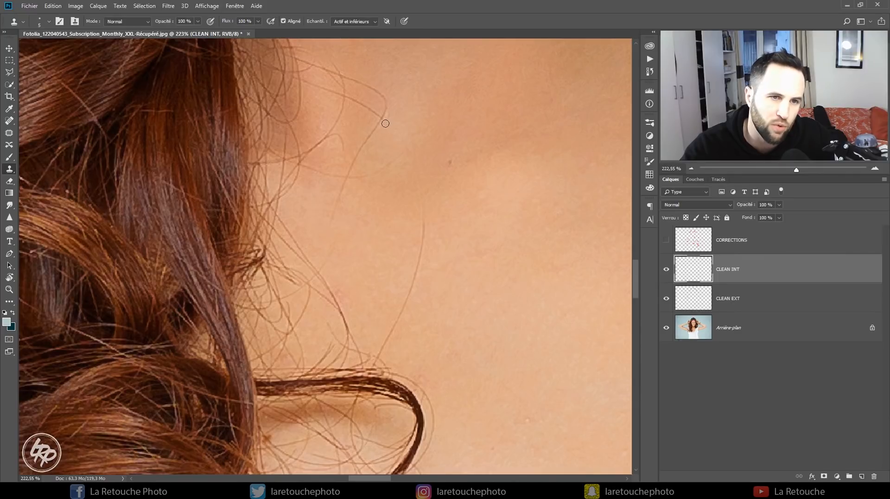
{"action": "left_click_drag", "start_coordinate": [423, 214], "coordinate": [423, 243]}
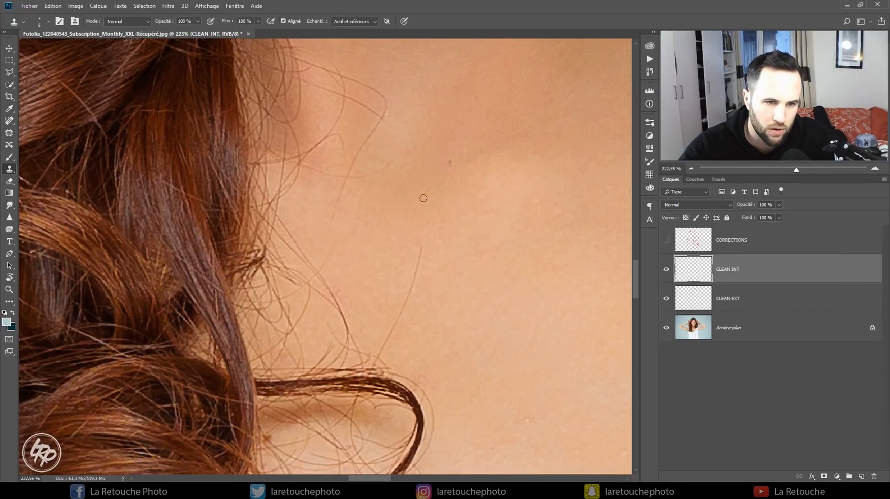
{"action": "left_click_drag", "start_coordinate": [416, 170], "coordinate": [412, 159]}
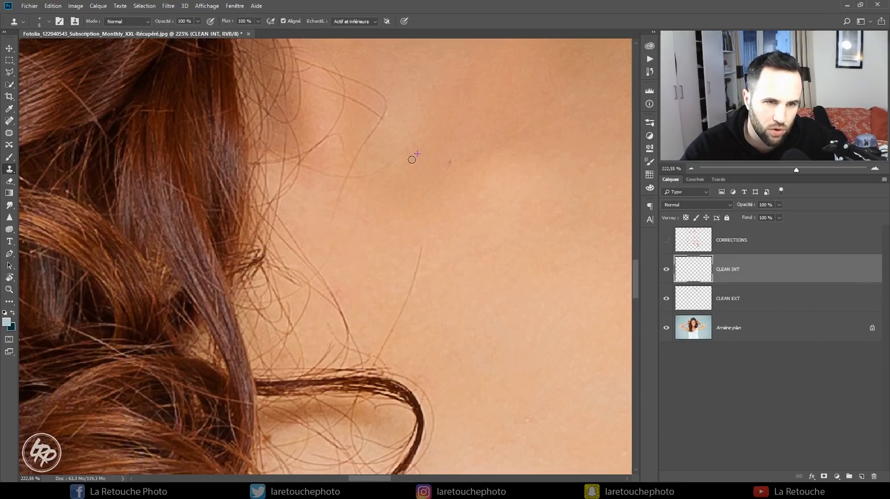
{"action": "mouse_move", "coordinate": [422, 245]}
{"action": "left_mouse_down"}
{"action": "mouse_move", "coordinate": [416, 268]}
{"action": "mouse_move", "coordinate": [421, 250]}
{"action": "left_mouse_up"}
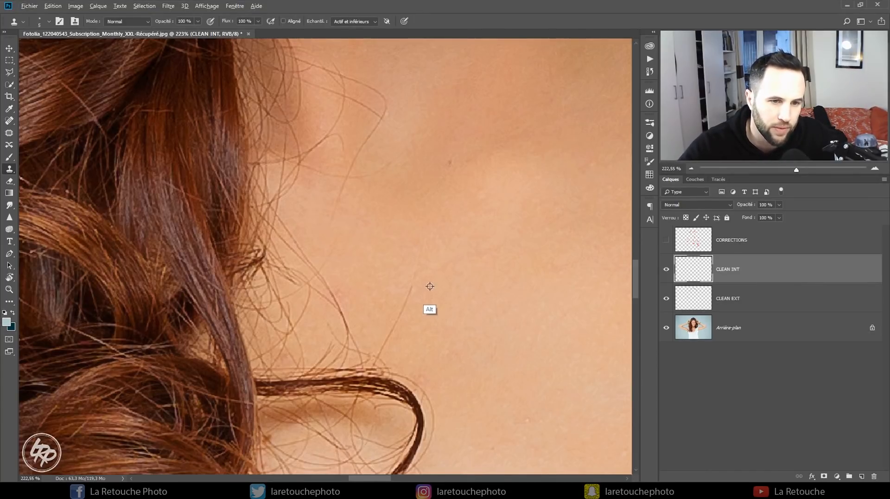
- Undo the unaligned clone stroke, turn Aligned sampling on and clone out the lower end of the long chest hair
{"action": "left_click_drag", "start_coordinate": [409, 297], "coordinate": [394, 328]}
{"action": "key", "text": "ctrl+z"}
{"action": "left_click", "coordinate": [284, 21]}
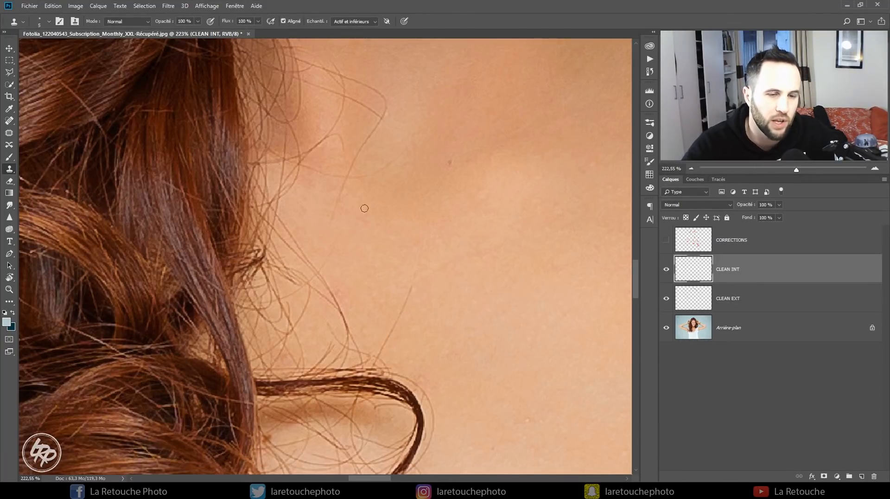
{"action": "left_click_drag", "start_coordinate": [416, 270], "coordinate": [387, 338]}
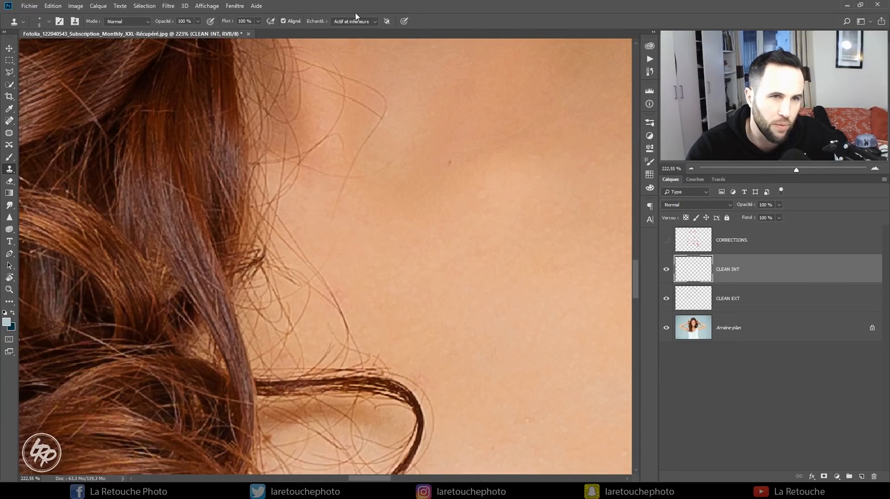
- Check the clone sampling options and move the CLEAN INT layer below CLEAN EXT
{"action": "left_click", "coordinate": [371, 21]}
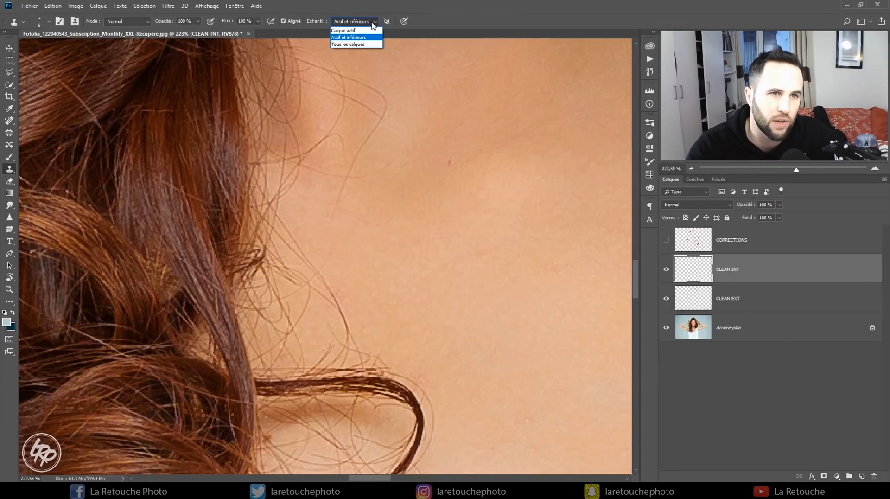
{"action": "left_click", "coordinate": [422, 12]}
{"action": "left_click_drag", "start_coordinate": [748, 269], "coordinate": [746, 313]}
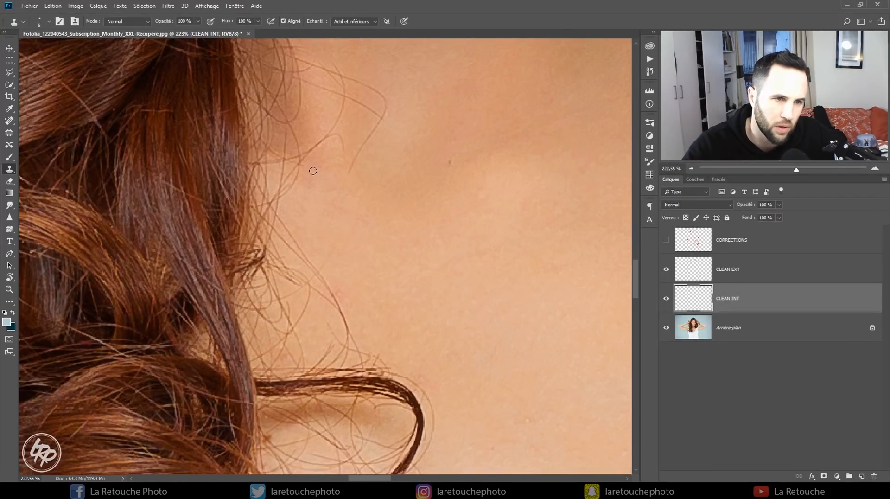
- Try cloning skin over the stray hairs beside the neck with an 89 px brush and revert those strokes through the history
{"action": "left_click_drag", "start_coordinate": [392, 130], "coordinate": [419, 214]}
{"action": "right_click", "coordinate": [446, 146]}
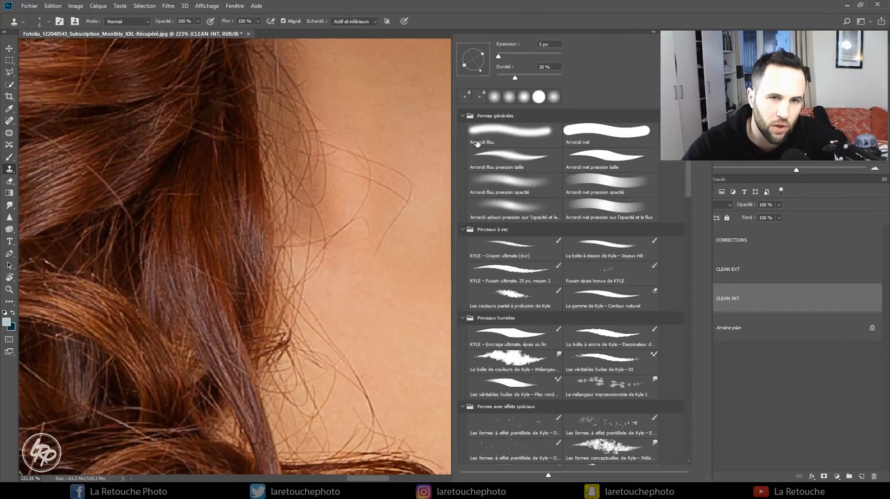
{"action": "left_click", "coordinate": [525, 56]}
{"action": "left_click", "coordinate": [526, 21]}
{"action": "left_click", "coordinate": [469, 174], "text": "alt"}
{"action": "left_click_drag", "start_coordinate": [404, 173], "coordinate": [392, 214]}
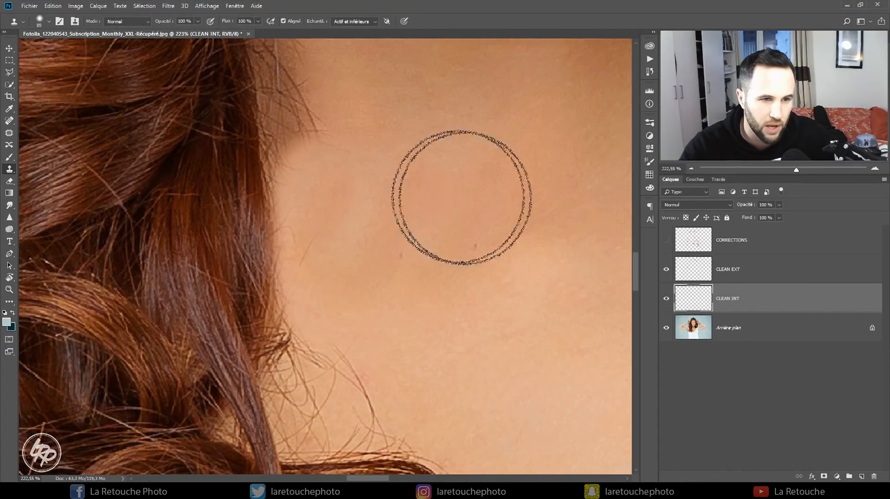
{"action": "right_click", "coordinate": [453, 159]}
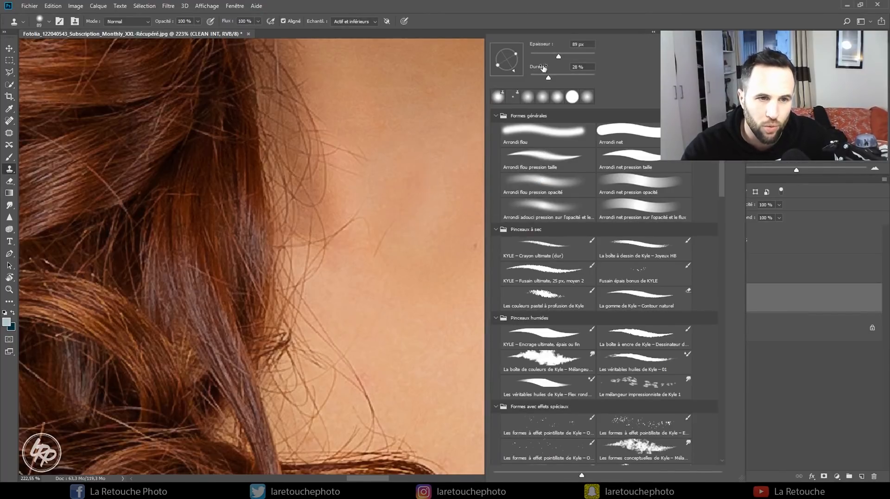
{"action": "left_click", "coordinate": [546, 18]}
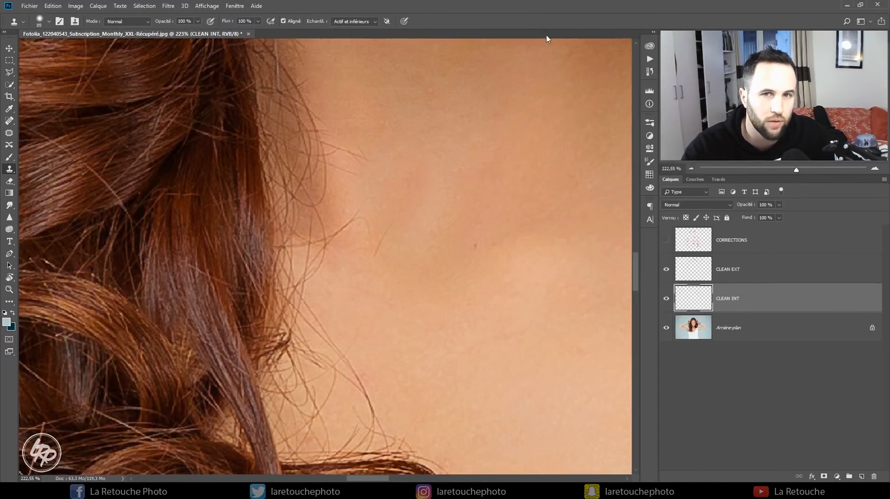
{"action": "left_click", "coordinate": [649, 71]}
{"action": "left_click", "coordinate": [566, 212]}
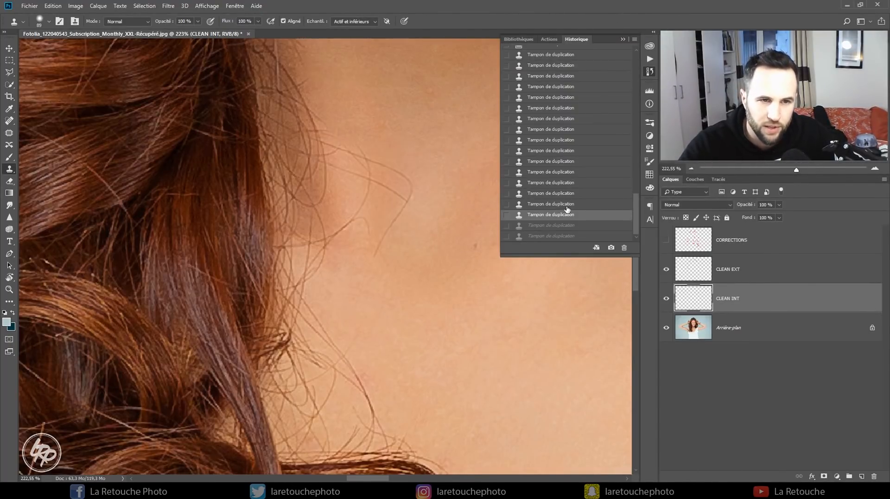
{"action": "left_click", "coordinate": [624, 40]}
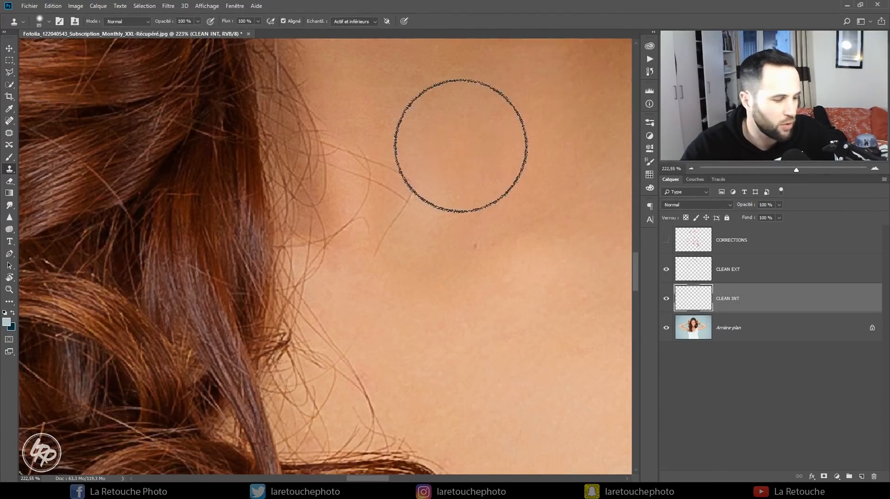
- Set the clone brush size to 5 px and clone skin over the outer edge of the pointed hair loop beside the neck
{"action": "right_click", "coordinate": [464, 163]}
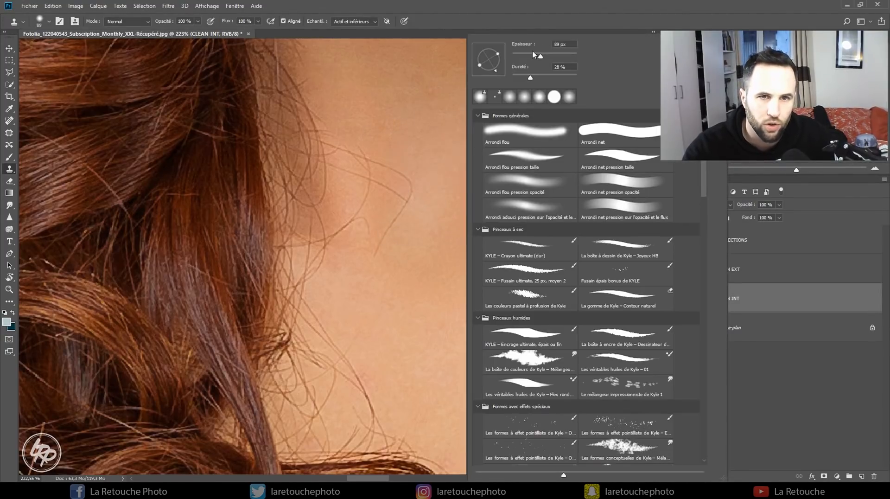
{"action": "type", "text": "5"}
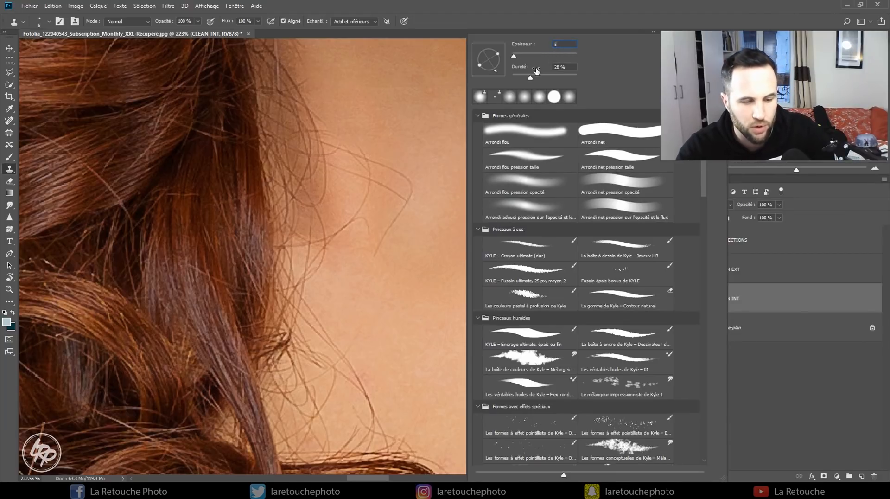
{"action": "key", "text": "Return"}
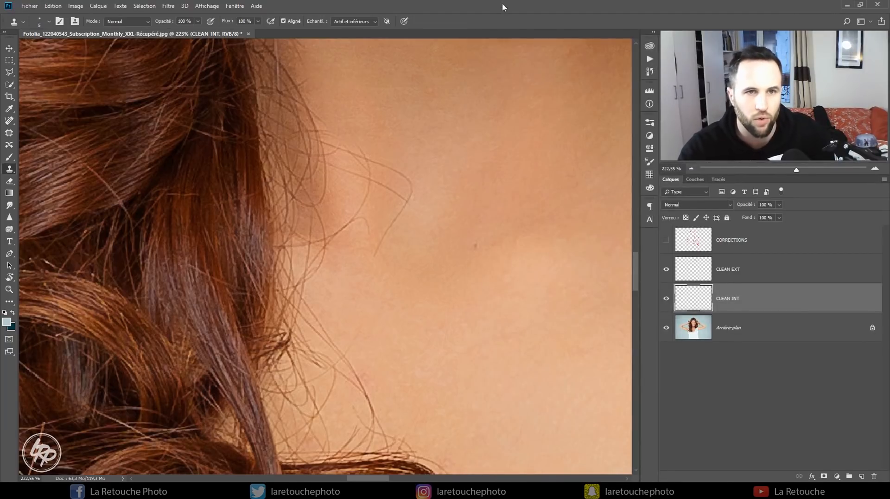
{"action": "left_click", "coordinate": [370, 149], "text": "alt"}
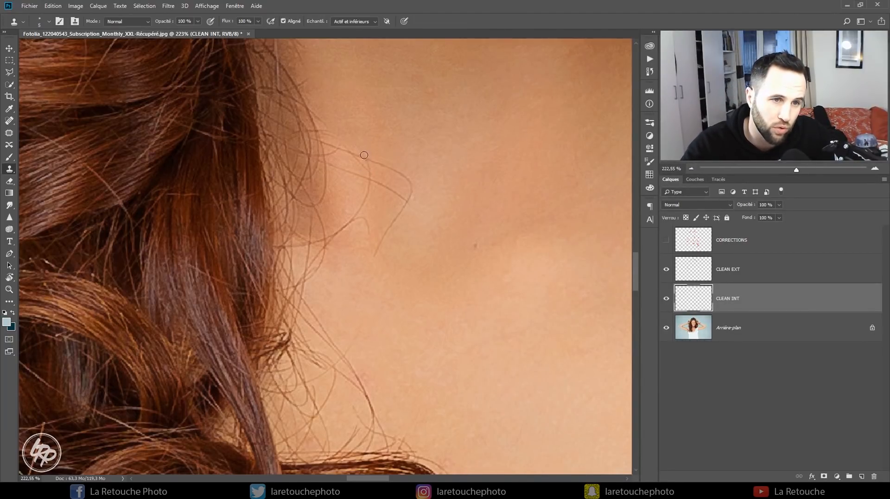
{"action": "left_click_drag", "start_coordinate": [393, 170], "coordinate": [404, 176]}
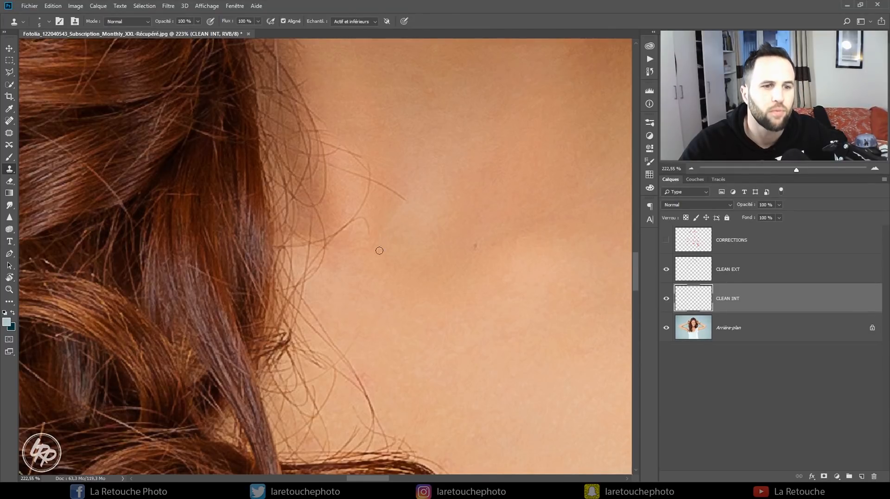
- Clone out the remaining fine curved hairs on the skin between the removed loop and the hair mass, resampling nearby skin
{"action": "left_click_drag", "start_coordinate": [391, 189], "coordinate": [379, 182]}
{"action": "left_click_drag", "start_coordinate": [348, 150], "coordinate": [361, 155]}
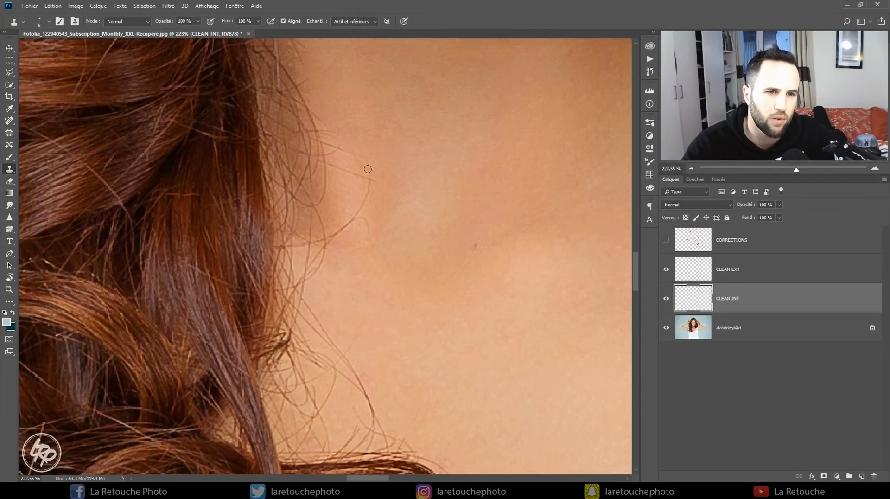
{"action": "left_click_drag", "start_coordinate": [375, 185], "coordinate": [368, 181]}
{"action": "left_click_drag", "start_coordinate": [360, 214], "coordinate": [382, 259]}
{"action": "left_click", "coordinate": [403, 204]}
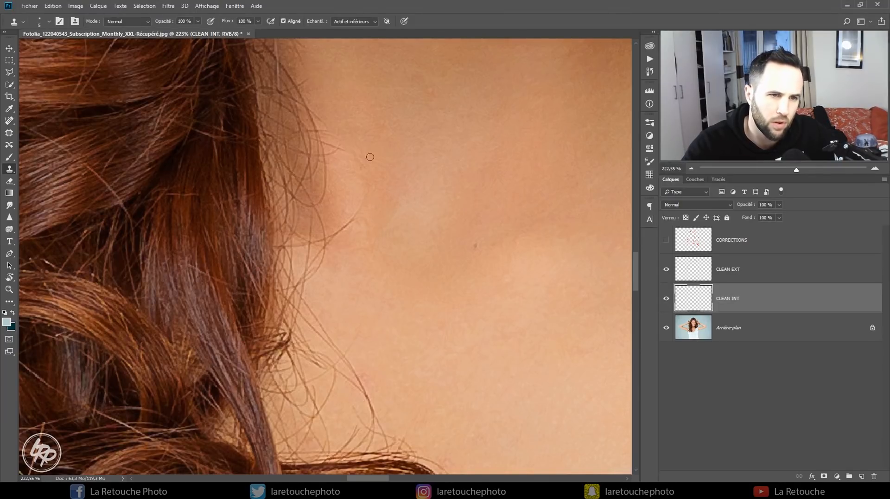
{"action": "left_click", "coordinate": [361, 223], "text": "alt"}
{"action": "mouse_move", "coordinate": [358, 213]}
{"action": "left_mouse_down"}
{"action": "mouse_move", "coordinate": [331, 244]}
{"action": "mouse_move", "coordinate": [363, 219]}
{"action": "mouse_move", "coordinate": [370, 241]}
{"action": "left_mouse_up"}
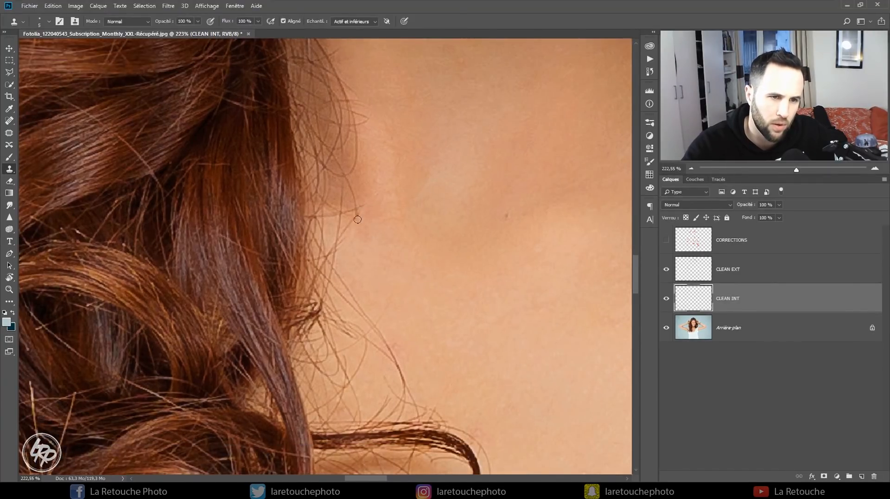
- Try to clone out the hair tips sticking out at the base of the neck and step back to an earlier history state
{"action": "left_click", "coordinate": [363, 205], "text": "alt"}
{"action": "left_click_drag", "start_coordinate": [358, 209], "coordinate": [347, 180]}
{"action": "mouse_move", "coordinate": [397, 140]}
{"action": "left_mouse_down"}
{"action": "mouse_move", "coordinate": [378, 312]}
{"action": "mouse_move", "coordinate": [383, 342]}
{"action": "left_mouse_up"}
{"action": "left_click", "coordinate": [324, 212], "text": "alt"}
{"action": "left_click_drag", "start_coordinate": [321, 218], "coordinate": [300, 179]}
{"action": "left_click", "coordinate": [326, 229], "text": "alt"}
{"action": "left_click", "coordinate": [311, 229], "text": "alt"}
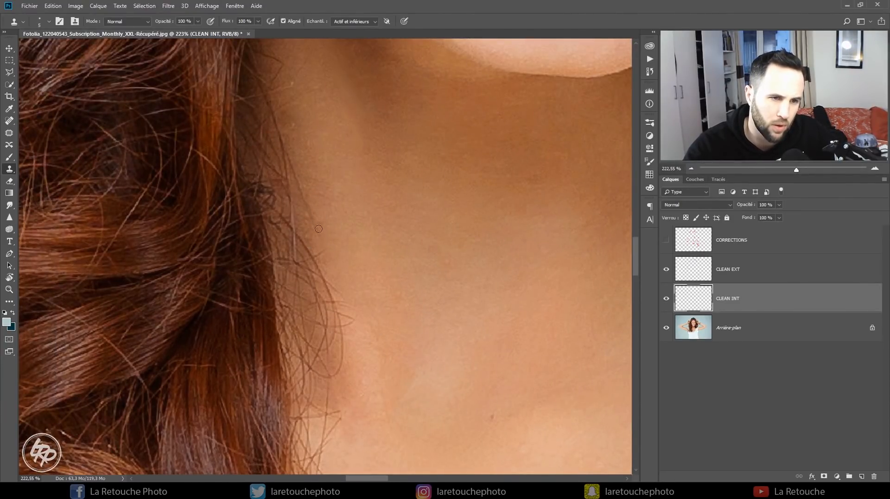
{"action": "left_click", "coordinate": [650, 71]}
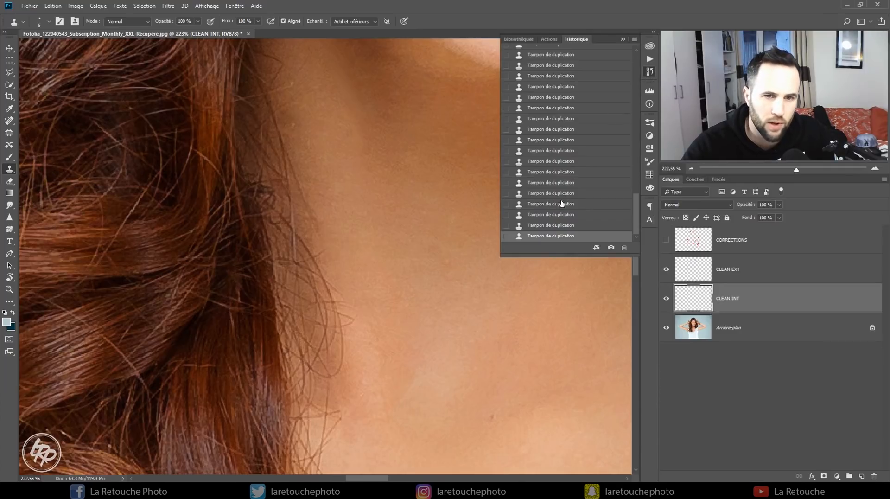
{"action": "left_click", "coordinate": [573, 193]}
- Try again to clone over the protruding hair tip at the neck base with a fresh skin sample, and revert those strokes
{"action": "left_click_drag", "start_coordinate": [394, 318], "coordinate": [364, 268]}
{"action": "left_click", "coordinate": [350, 293], "text": "alt"}
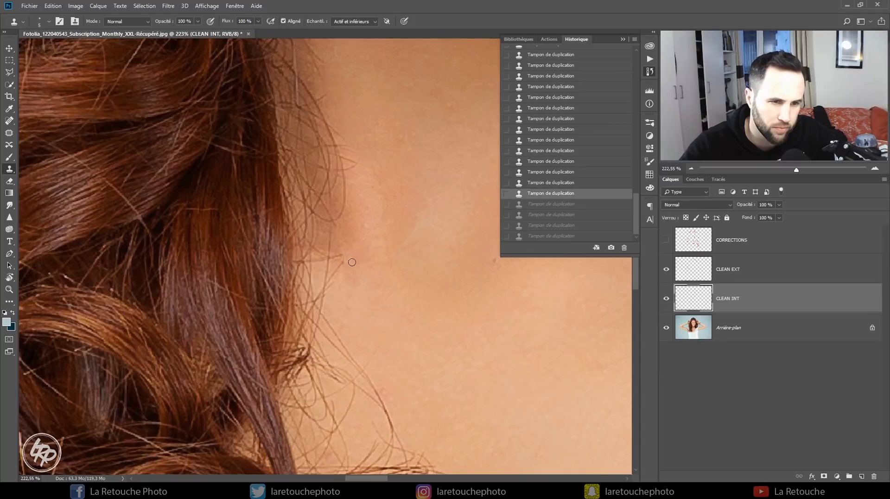
{"action": "left_click", "coordinate": [344, 263]}
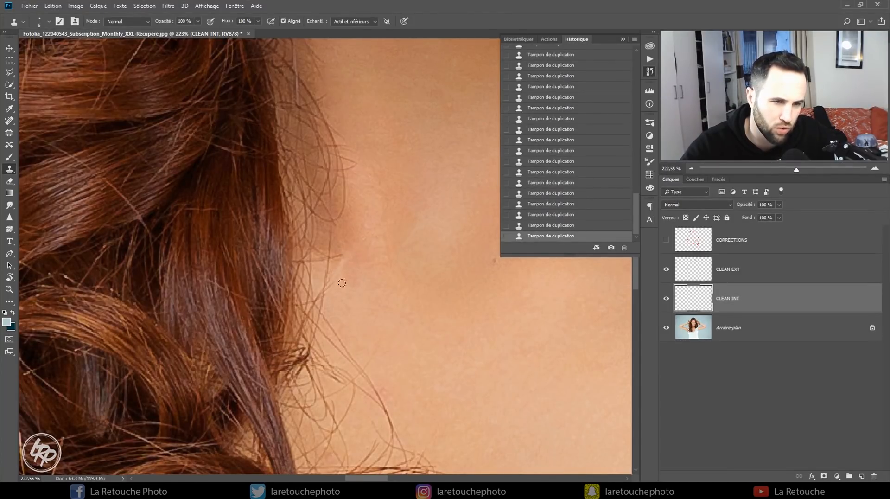
{"action": "left_click", "coordinate": [547, 204]}
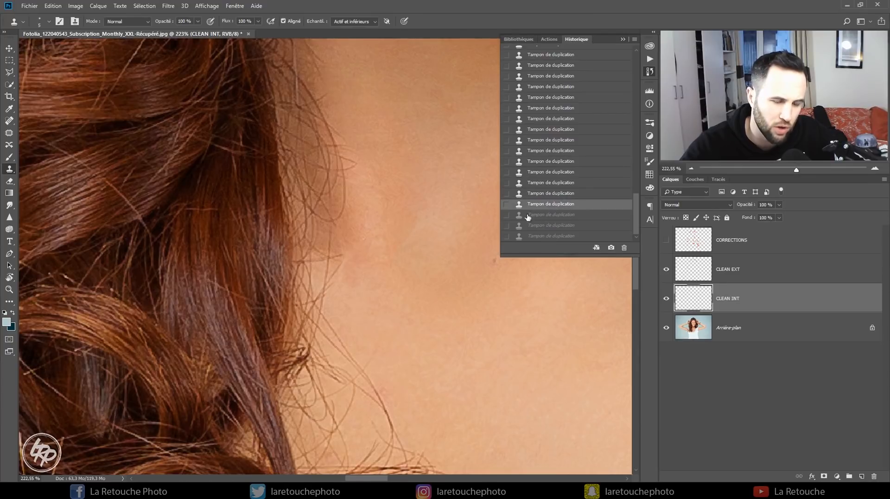
{"action": "left_click", "coordinate": [573, 193]}
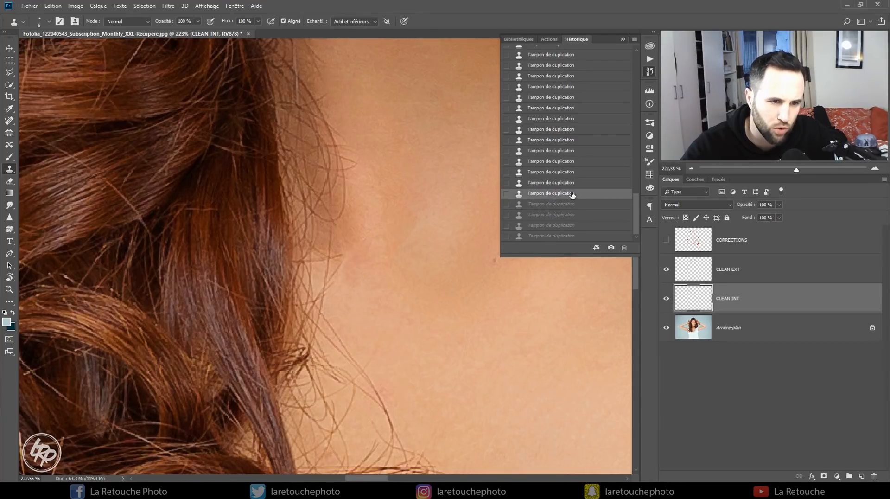
- Clone sampled skin over the fine hairs outside the bend of the dark hair loop and the long curved hair on the chest
{"action": "left_click_drag", "start_coordinate": [402, 319], "coordinate": [374, 186]}
{"action": "left_click_drag", "start_coordinate": [405, 291], "coordinate": [344, 134]}
{"action": "left_click_drag", "start_coordinate": [371, 238], "coordinate": [425, 294]}
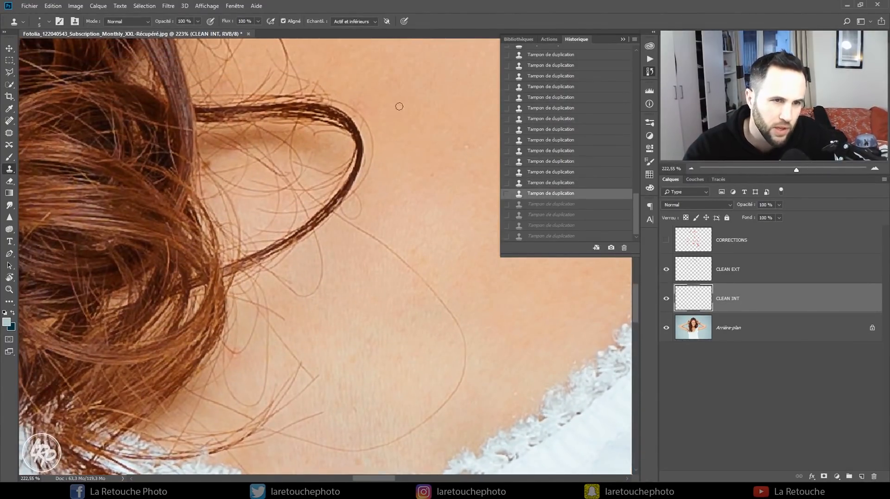
{"action": "left_click", "coordinate": [348, 93], "text": "alt"}
{"action": "left_click_drag", "start_coordinate": [332, 98], "coordinate": [350, 106]}
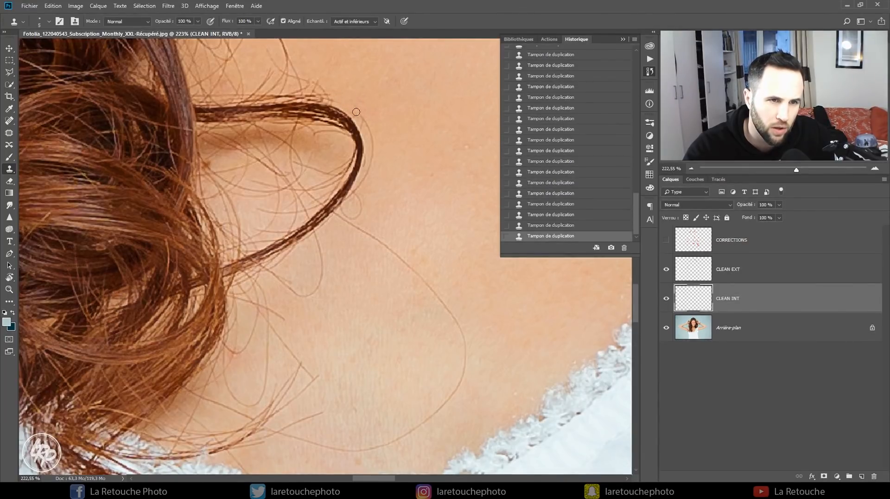
{"action": "mouse_move", "coordinate": [364, 128]}
{"action": "left_mouse_down"}
{"action": "mouse_move", "coordinate": [368, 172]}
{"action": "mouse_move", "coordinate": [367, 153]}
{"action": "mouse_move", "coordinate": [370, 164]}
{"action": "mouse_move", "coordinate": [349, 198]}
{"action": "mouse_move", "coordinate": [358, 213]}
{"action": "mouse_move", "coordinate": [345, 206]}
{"action": "mouse_move", "coordinate": [348, 214]}
{"action": "mouse_move", "coordinate": [464, 307]}
{"action": "mouse_move", "coordinate": [432, 294]}
{"action": "mouse_move", "coordinate": [477, 359]}
{"action": "mouse_move", "coordinate": [465, 365]}
{"action": "mouse_move", "coordinate": [480, 278]}
{"action": "mouse_move", "coordinate": [445, 336]}
{"action": "left_mouse_up"}
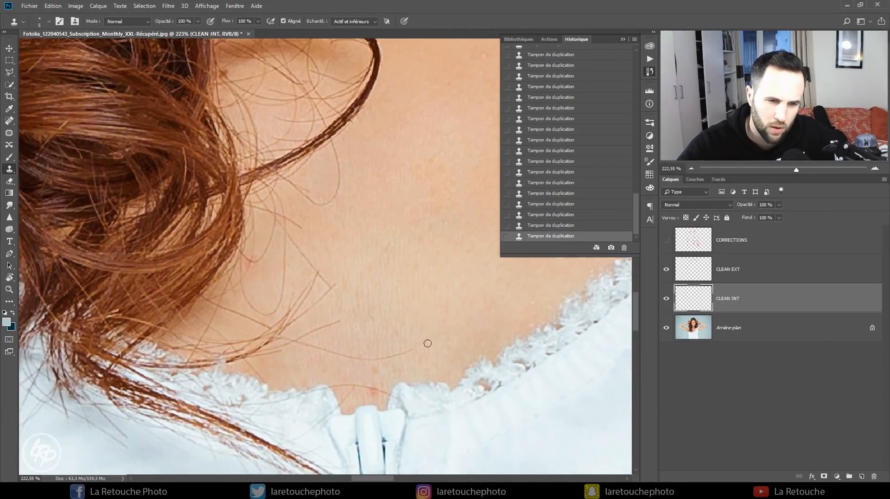
- Resample nearby skin and clone out the rest of the long fine hair just above the lace neckline
{"action": "mouse_move", "coordinate": [341, 402]}
{"action": "left_mouse_down"}
{"action": "mouse_move", "coordinate": [394, 413]}
{"action": "mouse_move", "coordinate": [391, 396]}
{"action": "mouse_move", "coordinate": [335, 387]}
{"action": "mouse_move", "coordinate": [413, 375]}
{"action": "left_mouse_up"}
{"action": "left_click", "coordinate": [413, 348], "text": "alt"}
{"action": "left_click", "coordinate": [384, 374], "text": "alt"}
{"action": "left_click_drag", "start_coordinate": [409, 344], "coordinate": [370, 364]}
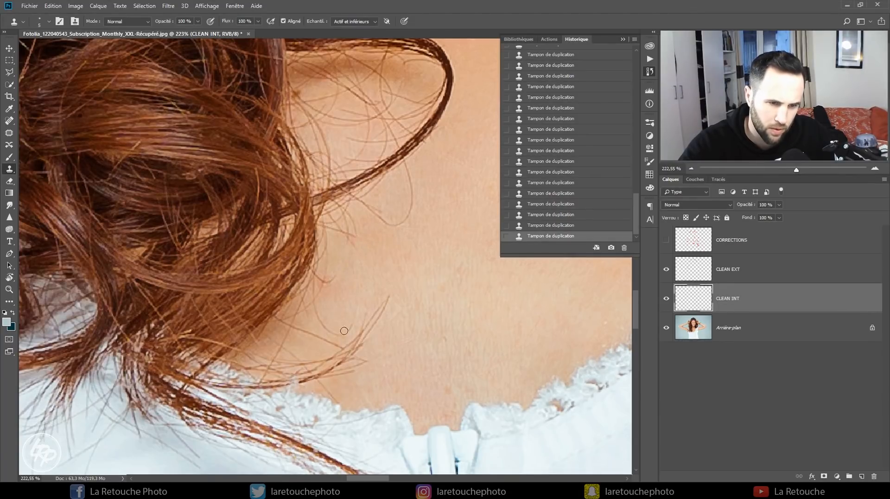
- Clone out the fine curved hairs on the skin below the dark loop, where it meets the hair mass
{"action": "left_click_drag", "start_coordinate": [419, 201], "coordinate": [385, 255]}
{"action": "left_click_drag", "start_coordinate": [372, 222], "coordinate": [373, 269]}
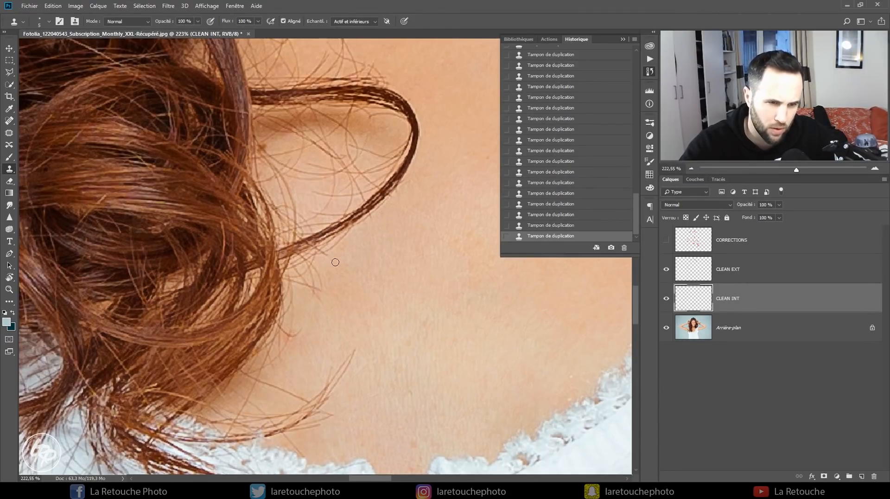
{"action": "scroll", "coordinate": [383, 259], "scroll_direction": "up", "scroll_amount": 5}
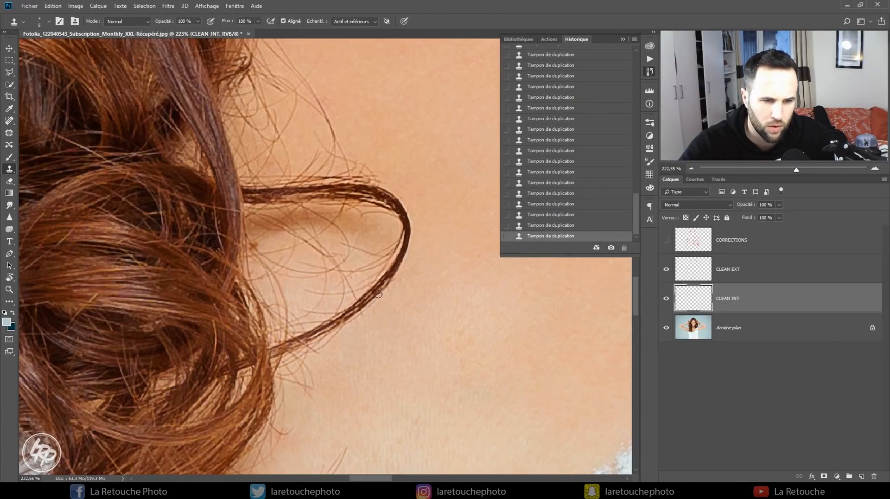
{"action": "left_click_drag", "start_coordinate": [313, 416], "coordinate": [365, 290]}
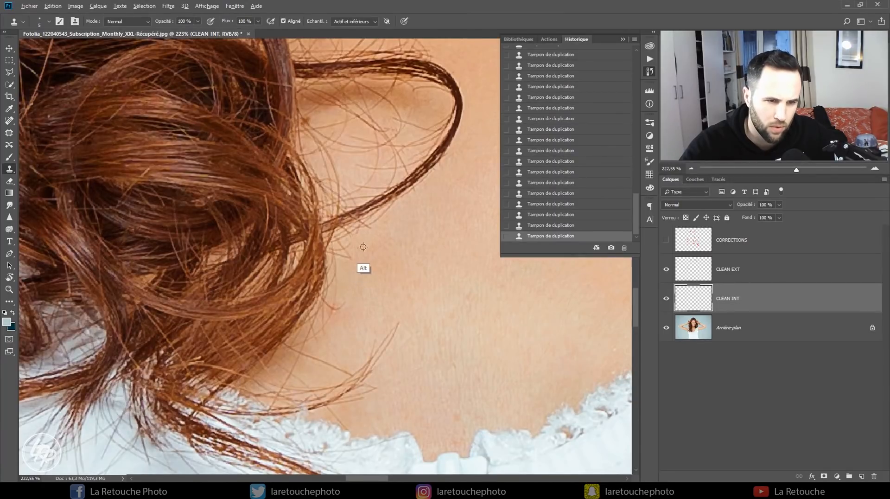
{"action": "left_click_drag", "start_coordinate": [362, 285], "coordinate": [323, 206]}
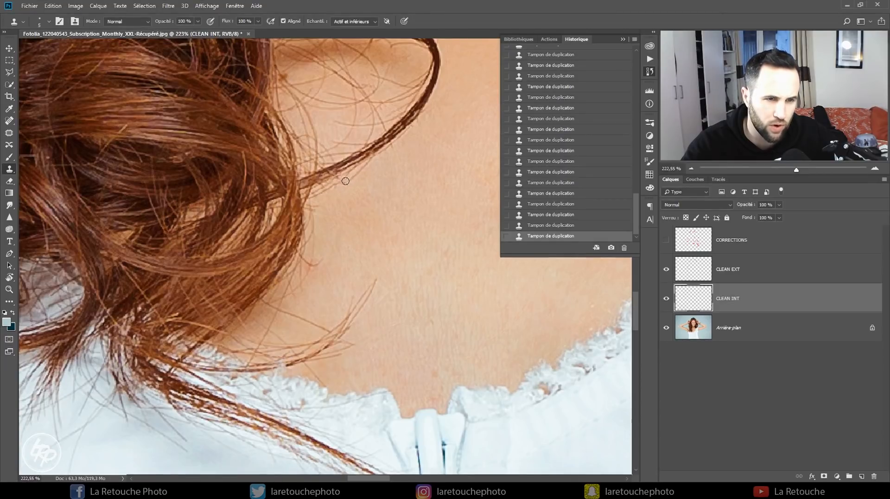
{"action": "mouse_move", "coordinate": [382, 172]}
{"action": "left_mouse_down"}
{"action": "mouse_move", "coordinate": [312, 292]}
{"action": "mouse_move", "coordinate": [316, 282]}
{"action": "left_mouse_up"}
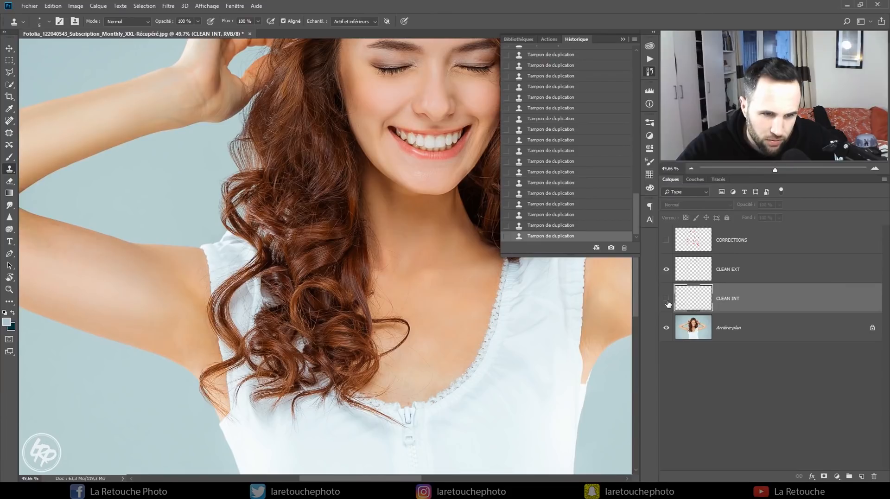
- Compare the portrait with and without the CLEAN INT layer and examine the hair around the crown and hairline up close
{"action": "left_click", "coordinate": [666, 301]}
{"action": "left_click_drag", "start_coordinate": [401, 251], "coordinate": [368, 454]}
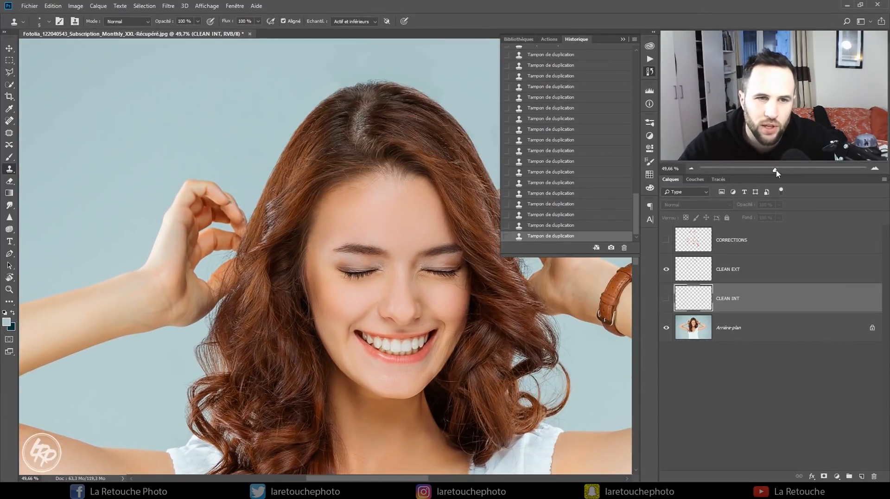
{"action": "left_click_drag", "start_coordinate": [775, 169], "coordinate": [786, 170]}
{"action": "left_click_drag", "start_coordinate": [307, 190], "coordinate": [300, 425]}
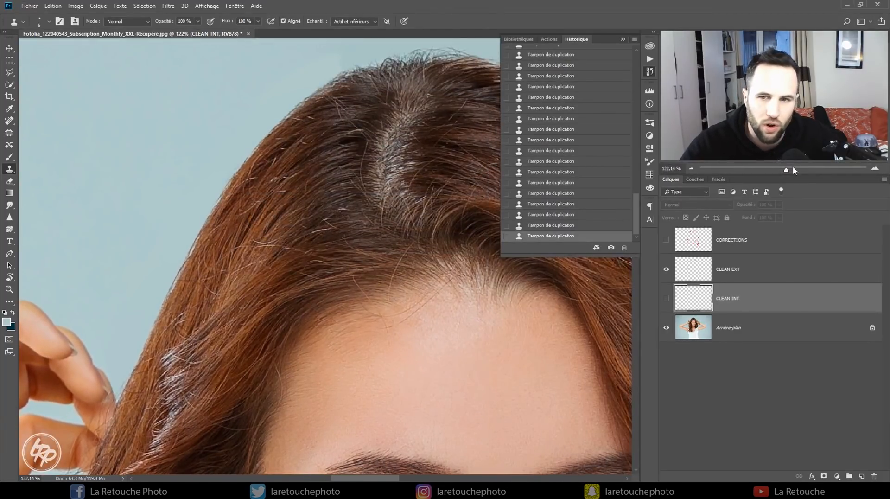
{"action": "left_click_drag", "start_coordinate": [786, 170], "coordinate": [794, 169]}
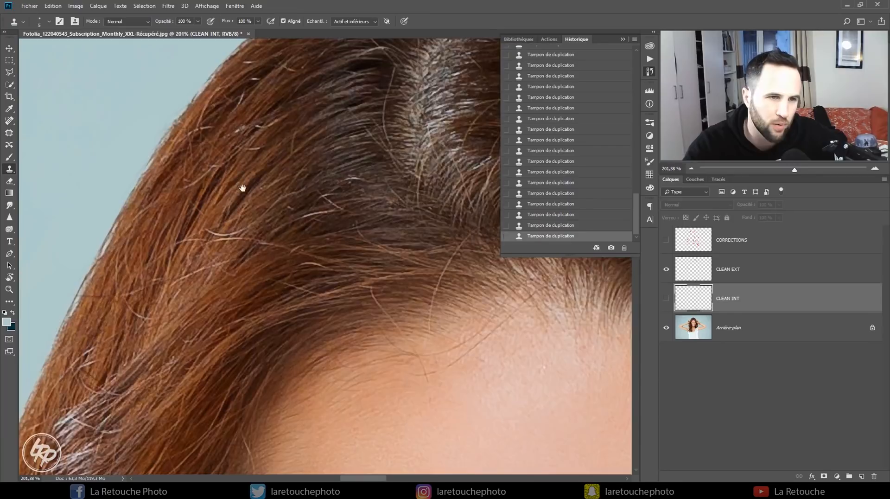
{"action": "left_click_drag", "start_coordinate": [240, 185], "coordinate": [324, 278]}
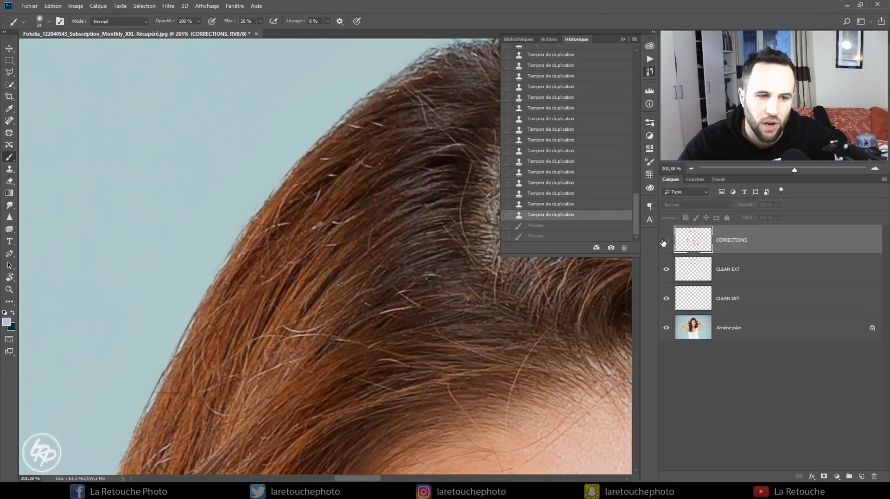
- Show the CORRECTIONS layer and set the foreground colour to yellow (ffea00)
{"action": "left_click", "coordinate": [666, 240]}
{"action": "left_click_drag", "start_coordinate": [420, 287], "coordinate": [346, 259]}
{"action": "left_click", "coordinate": [7, 322]}
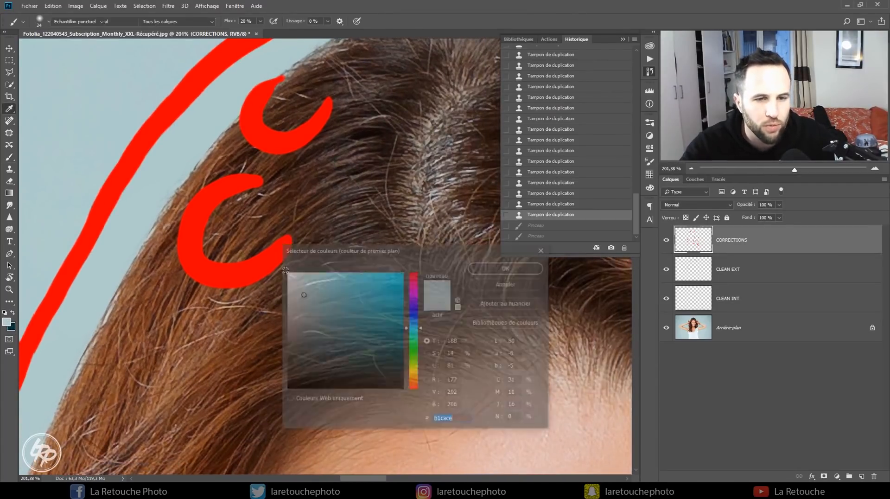
{"action": "left_click", "coordinate": [416, 372]}
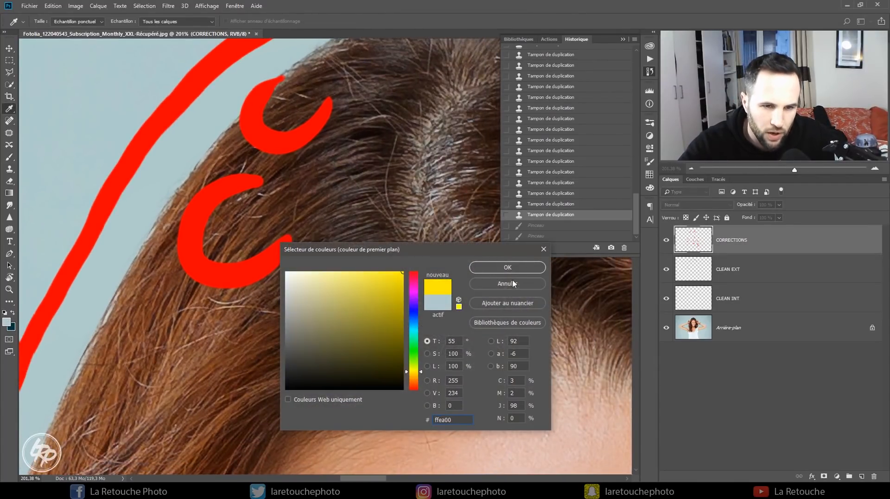
{"action": "left_click", "coordinate": [509, 268]}
- Brush a yellow four-sided outline on the dark hair beside the parting, plus two arrows following the hair downward
{"action": "mouse_move", "coordinate": [315, 166]}
{"action": "left_mouse_down"}
{"action": "mouse_move", "coordinate": [378, 154]}
{"action": "mouse_move", "coordinate": [391, 287]}
{"action": "left_mouse_up"}
{"action": "mouse_move", "coordinate": [320, 167]}
{"action": "left_mouse_down"}
{"action": "mouse_move", "coordinate": [358, 293]}
{"action": "mouse_move", "coordinate": [392, 290]}
{"action": "left_mouse_up"}
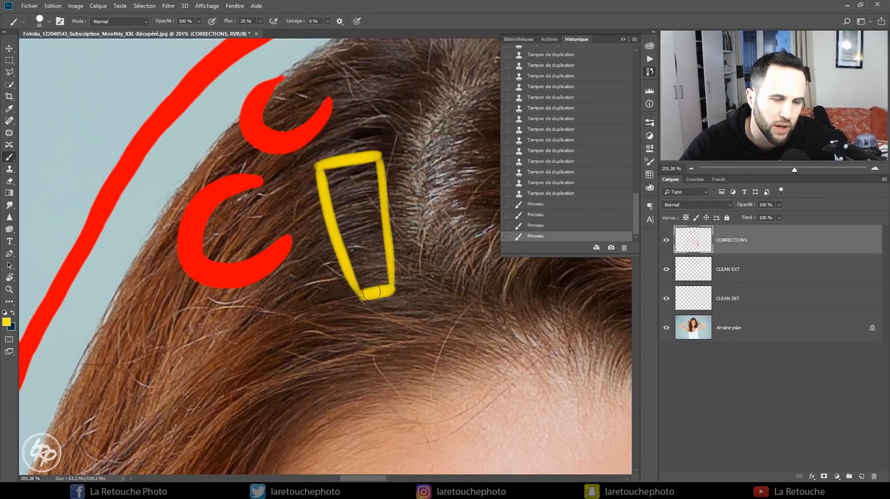
{"action": "mouse_move", "coordinate": [332, 262]}
{"action": "left_mouse_down"}
{"action": "mouse_move", "coordinate": [268, 313]}
{"action": "mouse_move", "coordinate": [308, 306]}
{"action": "left_mouse_up"}
{"action": "left_click_drag", "start_coordinate": [221, 340], "coordinate": [356, 247]}
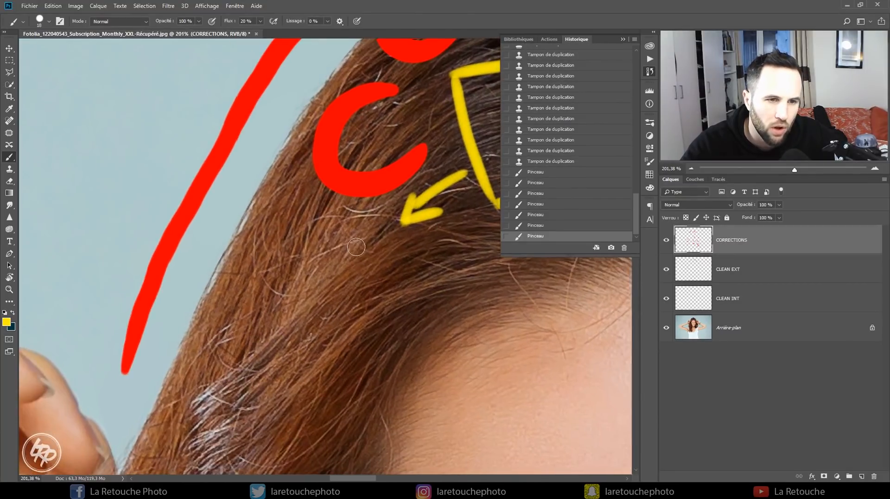
{"action": "mouse_move", "coordinate": [371, 216]}
{"action": "left_mouse_down"}
{"action": "mouse_move", "coordinate": [311, 289]}
{"action": "mouse_move", "coordinate": [320, 265]}
{"action": "mouse_move", "coordinate": [310, 291]}
{"action": "mouse_move", "coordinate": [356, 254]}
{"action": "left_mouse_up"}
- Outline the shiny white hair patch beside the hand in yellow and add two slanted lines across the outline
{"action": "left_click_drag", "start_coordinate": [308, 323], "coordinate": [364, 210]}
{"action": "mouse_move", "coordinate": [252, 222]}
{"action": "left_mouse_down"}
{"action": "mouse_move", "coordinate": [299, 191]}
{"action": "mouse_move", "coordinate": [307, 388]}
{"action": "mouse_move", "coordinate": [241, 301]}
{"action": "mouse_move", "coordinate": [230, 435]}
{"action": "mouse_move", "coordinate": [303, 406]}
{"action": "left_mouse_up"}
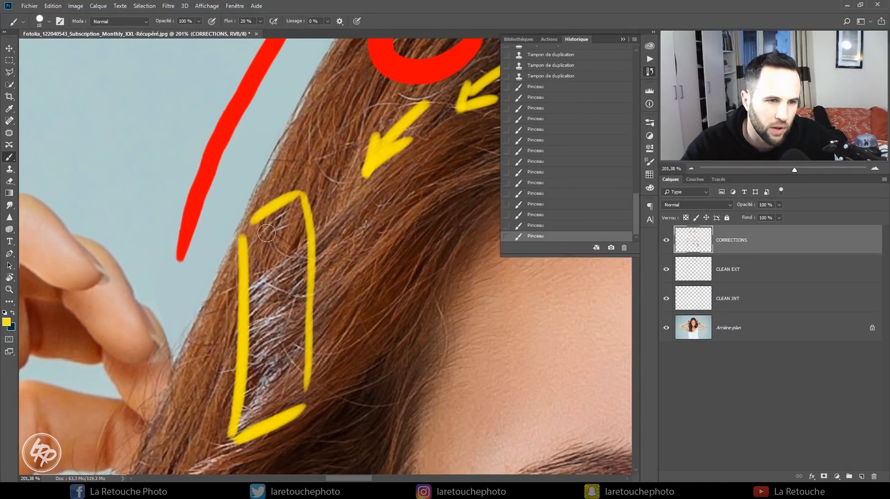
{"action": "left_click_drag", "start_coordinate": [248, 255], "coordinate": [305, 219]}
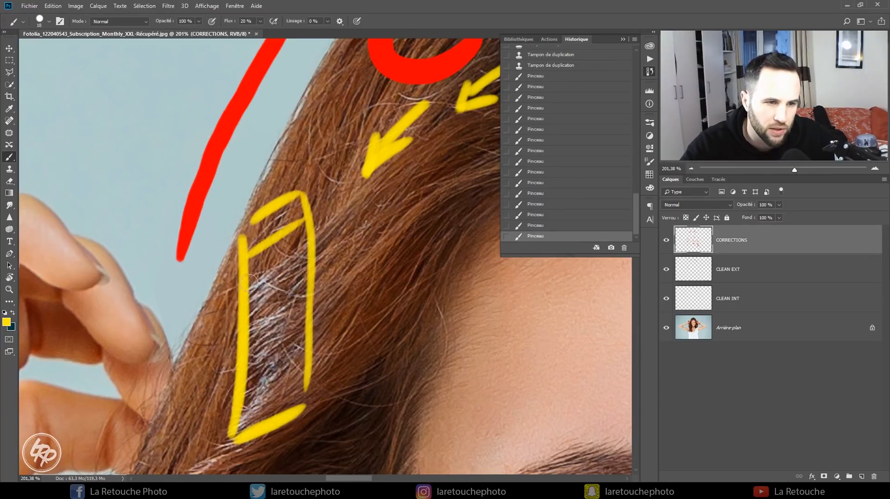
{"action": "left_click_drag", "start_coordinate": [248, 282], "coordinate": [306, 242]}
- Try marking individual stray hairs inside and around the red arcs on the crown with short yellow strokes
{"action": "mouse_move", "coordinate": [398, 197]}
{"action": "left_mouse_down"}
{"action": "mouse_move", "coordinate": [371, 280]}
{"action": "mouse_move", "coordinate": [245, 431]}
{"action": "left_mouse_up"}
{"action": "left_click_drag", "start_coordinate": [288, 327], "coordinate": [343, 248]}
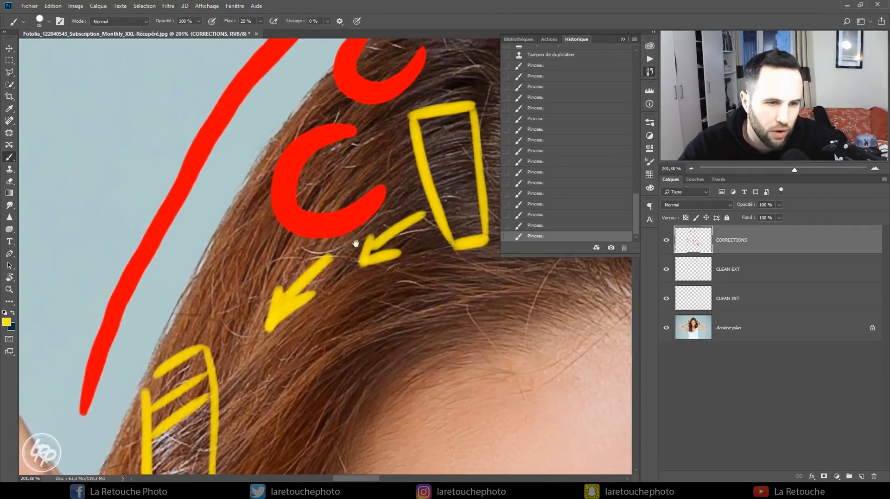
{"action": "mouse_move", "coordinate": [352, 139]}
{"action": "left_mouse_down"}
{"action": "mouse_move", "coordinate": [370, 152]}
{"action": "mouse_move", "coordinate": [354, 166]}
{"action": "mouse_move", "coordinate": [359, 198]}
{"action": "mouse_move", "coordinate": [342, 181]}
{"action": "left_mouse_up"}
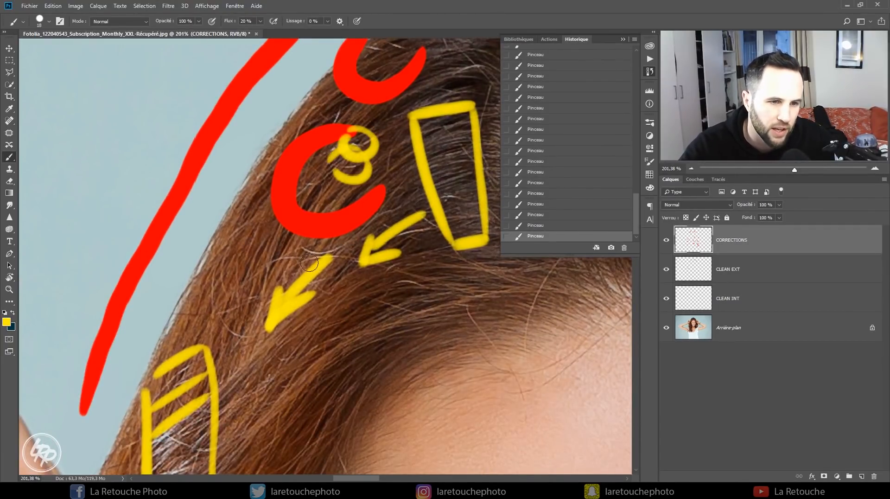
{"action": "mouse_move", "coordinate": [444, 188]}
{"action": "left_mouse_down"}
{"action": "mouse_move", "coordinate": [344, 222]}
{"action": "mouse_move", "coordinate": [267, 268]}
{"action": "mouse_move", "coordinate": [306, 325]}
{"action": "left_mouse_up"}
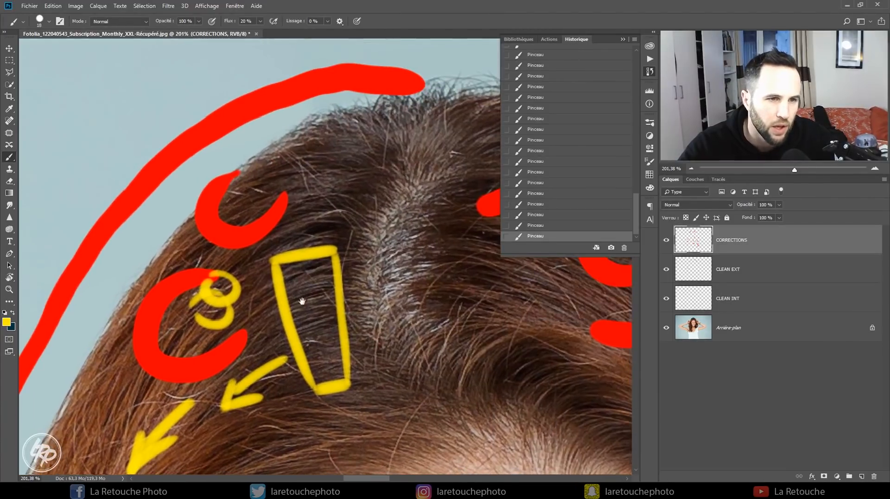
{"action": "left_click_drag", "start_coordinate": [342, 222], "coordinate": [302, 224]}
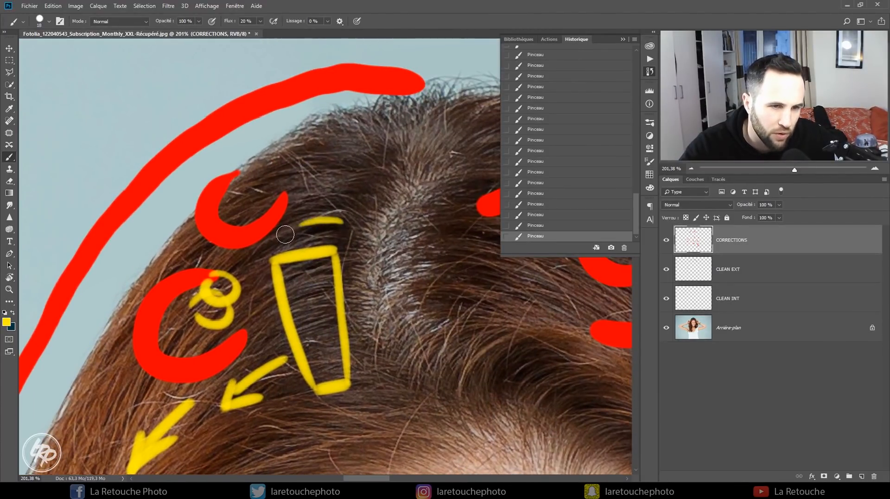
{"action": "mouse_move", "coordinate": [351, 211]}
{"action": "left_mouse_down"}
{"action": "mouse_move", "coordinate": [324, 207]}
{"action": "mouse_move", "coordinate": [313, 219]}
{"action": "mouse_move", "coordinate": [278, 149]}
{"action": "mouse_move", "coordinate": [320, 186]}
{"action": "left_mouse_up"}
{"action": "mouse_move", "coordinate": [271, 189]}
{"action": "left_mouse_down"}
{"action": "mouse_move", "coordinate": [241, 186]}
{"action": "mouse_move", "coordinate": [240, 199]}
{"action": "mouse_move", "coordinate": [218, 193]}
{"action": "left_mouse_up"}
{"action": "left_click_drag", "start_coordinate": [203, 253], "coordinate": [198, 270]}
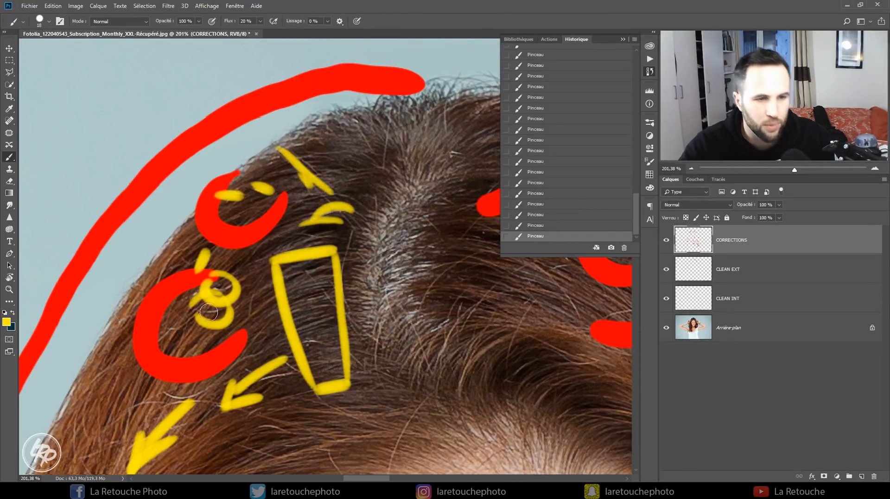
- Try long yellow strokes sweeping along the crown's hair direction, and revert all the test marks made around the red arcs
{"action": "left_click_drag", "start_coordinate": [361, 230], "coordinate": [209, 292]}
{"action": "mouse_move", "coordinate": [355, 200]}
{"action": "left_mouse_down"}
{"action": "mouse_move", "coordinate": [213, 294]}
{"action": "mouse_move", "coordinate": [197, 290]}
{"action": "left_mouse_up"}
{"action": "left_click_drag", "start_coordinate": [345, 171], "coordinate": [191, 272]}
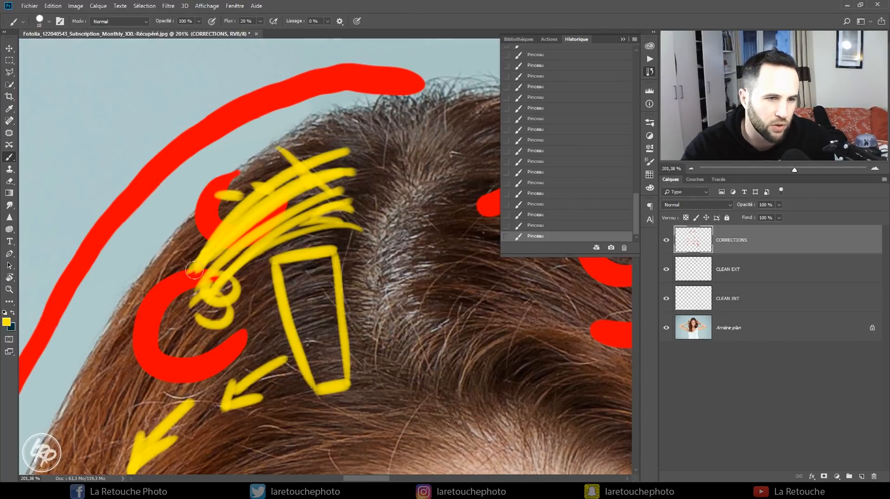
{"action": "left_click", "coordinate": [535, 75]}
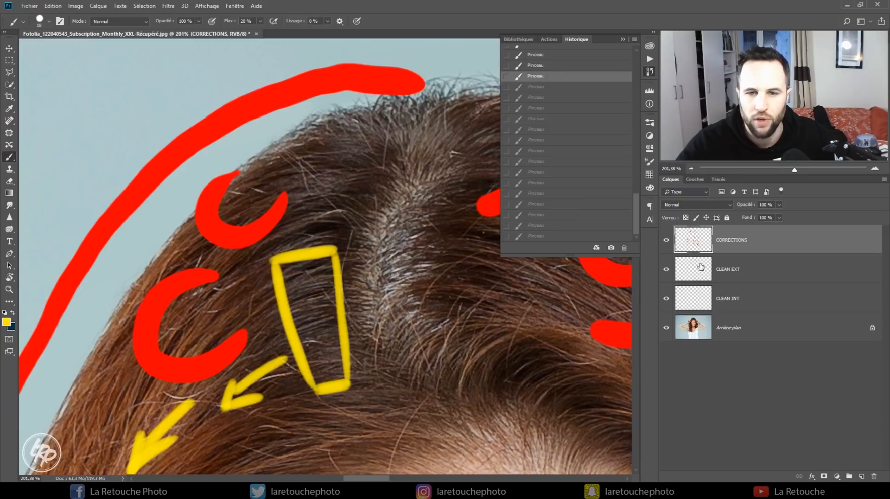
- Hide the CORRECTIONS layer and activate the Clone Stamp tool on the CLEAN INT layer
{"action": "left_click", "coordinate": [666, 240]}
{"action": "left_click", "coordinate": [767, 297]}
{"action": "left_click_drag", "start_coordinate": [430, 326], "coordinate": [513, 313]}
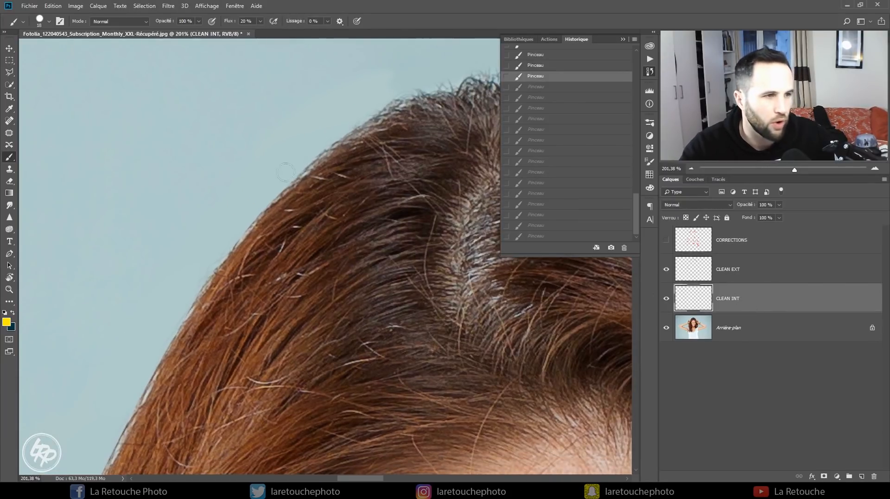
{"action": "key", "text": "s"}
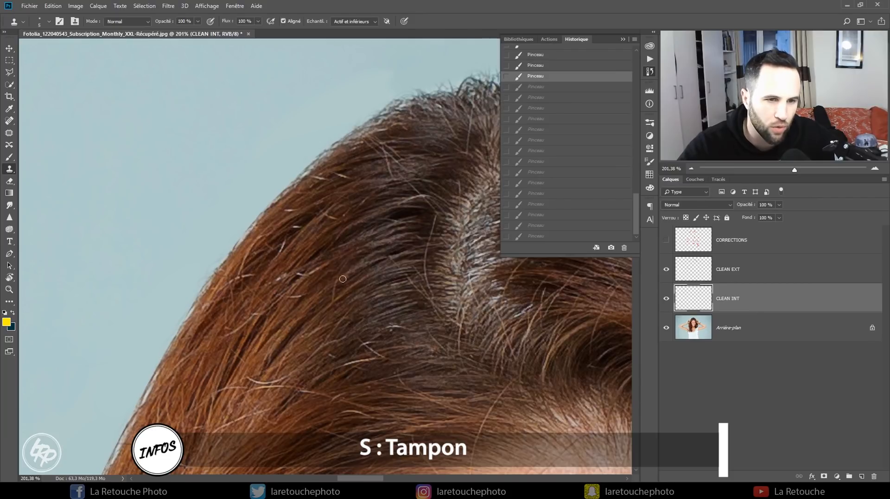
- Try to clone out the light stray hair near the crown's outer edge, revert the strokes, and reselect CLEAN INT
{"action": "left_click", "coordinate": [353, 173], "text": "alt"}
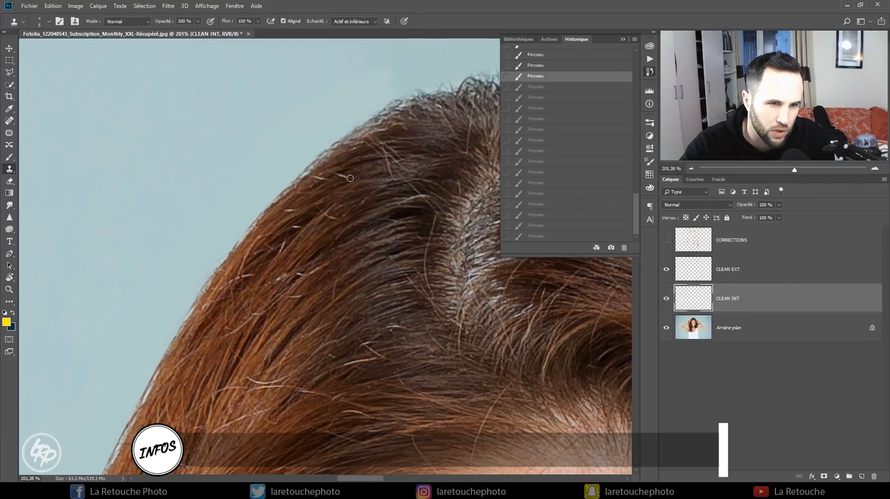
{"action": "left_click_drag", "start_coordinate": [350, 178], "coordinate": [368, 179]}
{"action": "left_click", "coordinate": [339, 175]}
{"action": "left_click", "coordinate": [338, 177]}
{"action": "left_click", "coordinate": [346, 184], "text": "alt"}
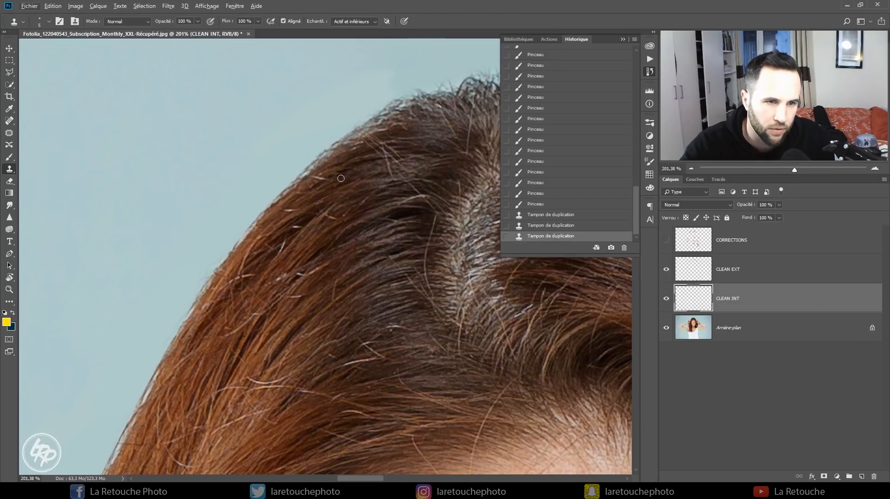
{"action": "left_click", "coordinate": [510, 204]}
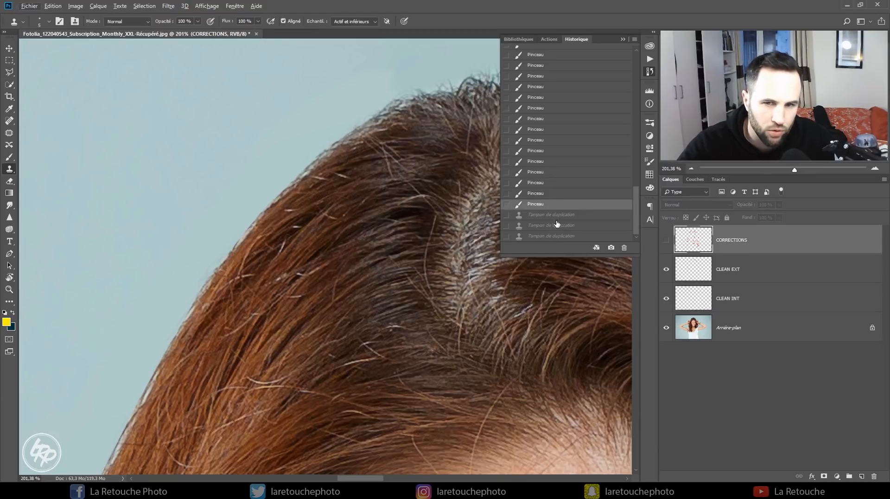
{"action": "left_click", "coordinate": [728, 304]}
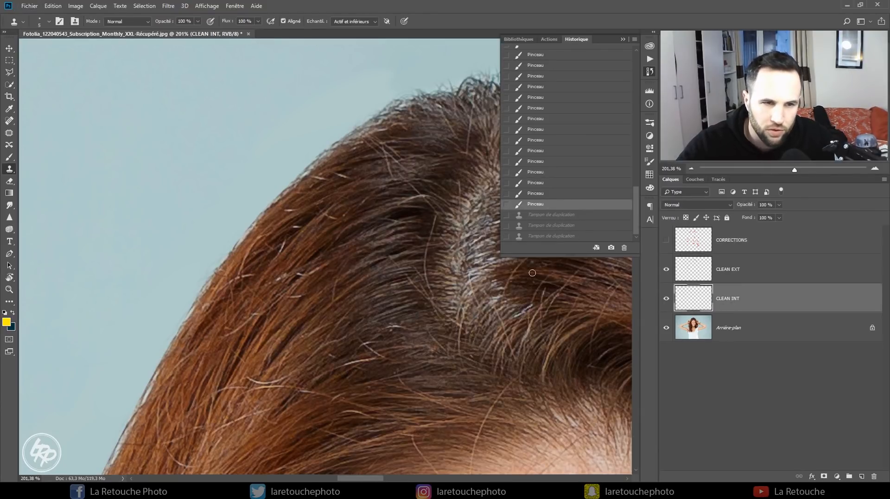
- Clone out the light stray hairs across the crown's left side on CLEAN INT, sampling neighbouring strands that follow the hair direction
{"action": "left_click", "coordinate": [349, 178]}
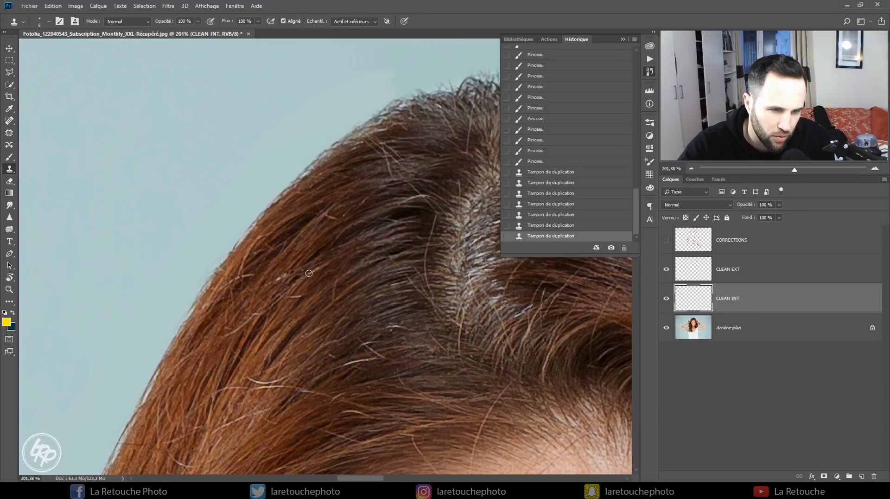
{"action": "left_click_drag", "start_coordinate": [316, 297], "coordinate": [339, 279]}
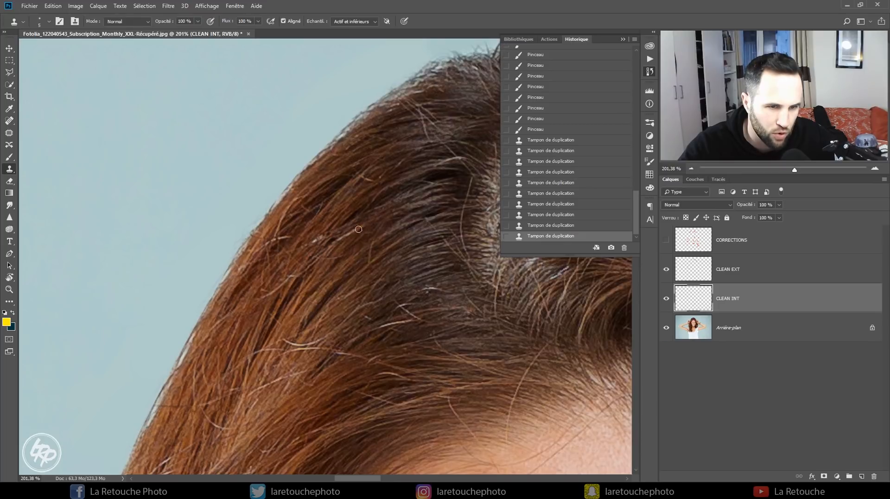
{"action": "mouse_move", "coordinate": [342, 293]}
{"action": "left_mouse_down"}
{"action": "mouse_move", "coordinate": [376, 233]}
{"action": "mouse_move", "coordinate": [366, 200]}
{"action": "left_mouse_up"}
{"action": "key", "text": "alt"}
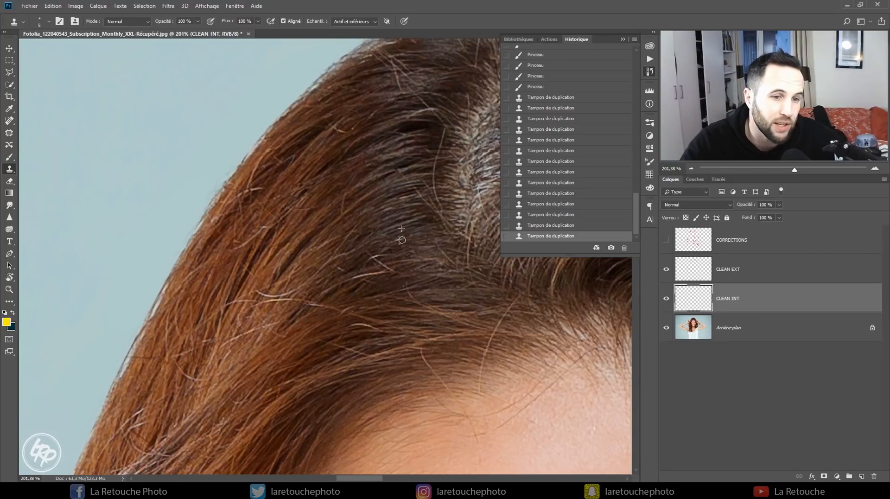
{"action": "mouse_move", "coordinate": [387, 254]}
{"action": "left_mouse_down"}
{"action": "mouse_move", "coordinate": [370, 258]}
{"action": "mouse_move", "coordinate": [383, 263]}
{"action": "left_mouse_up"}
{"action": "left_click", "coordinate": [401, 284], "text": "alt"}
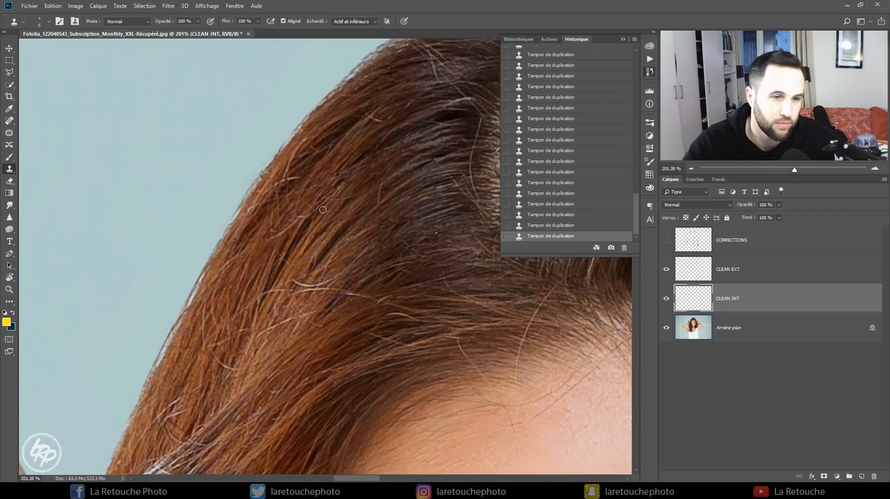
- Clone out the small crossing hairs near the outer edge of the crown's left side, resampling clean strands close by
{"action": "key", "text": "alt"}
{"action": "left_click", "coordinate": [298, 211], "text": "alt"}
{"action": "left_click_drag", "start_coordinate": [301, 215], "coordinate": [297, 219]}
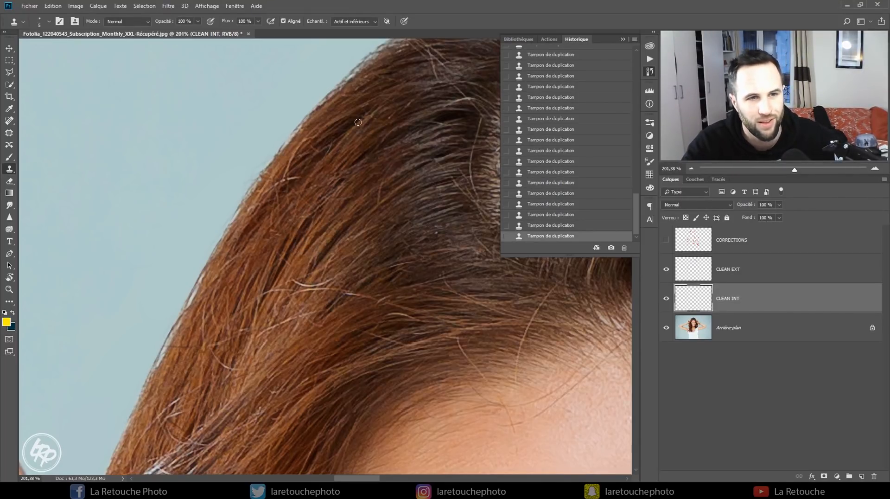
{"action": "left_click", "coordinate": [305, 183], "text": "alt"}
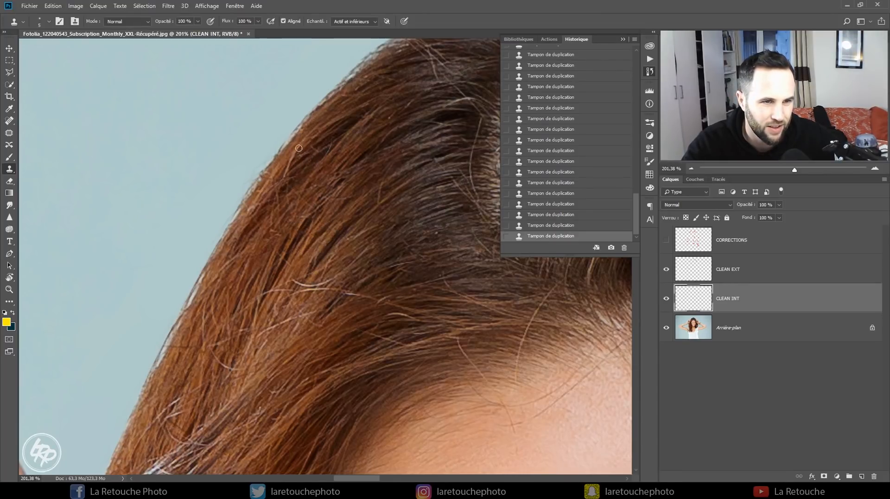
- Toggle the CLEAN INT layer's visibility to compare the left side of the hair before and after cloning
{"action": "left_click_drag", "start_coordinate": [317, 284], "coordinate": [332, 213]}
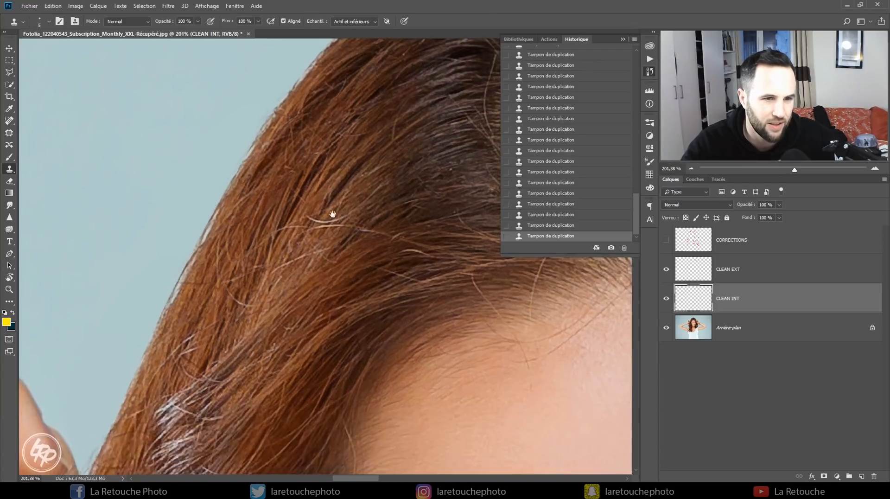
{"action": "left_click", "coordinate": [666, 299]}
{"action": "left_click", "coordinate": [667, 299]}
{"action": "left_click_drag", "start_coordinate": [458, 301], "coordinate": [429, 360]}
{"action": "left_click", "coordinate": [667, 298]}
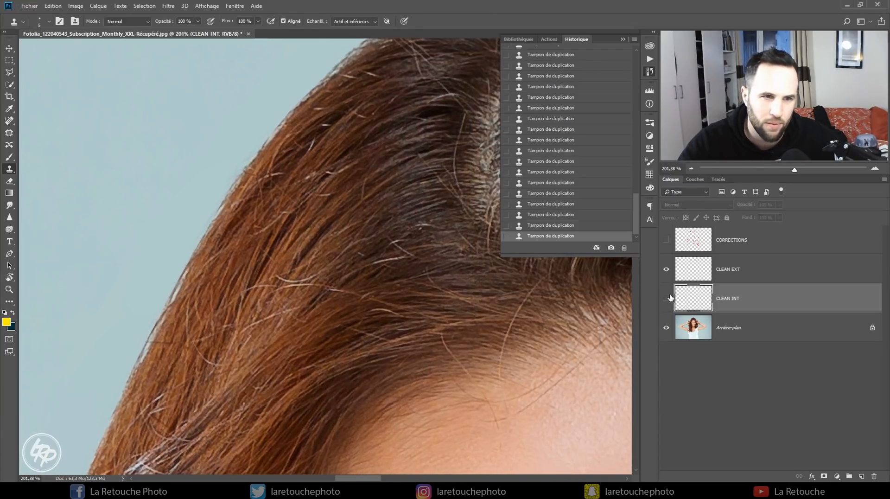
{"action": "left_click", "coordinate": [667, 298]}
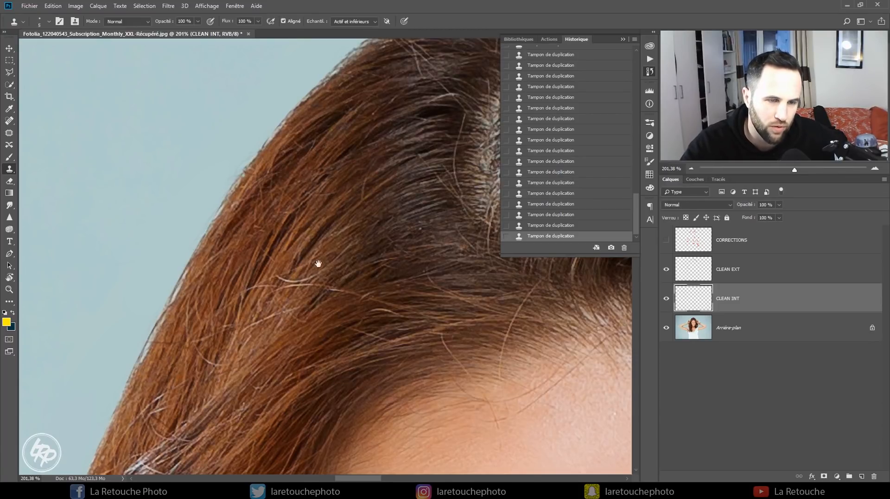
- Clone out the long light hairs crossing the strands above the left temple, between the outer edge and the hairline
{"action": "left_click_drag", "start_coordinate": [318, 263], "coordinate": [403, 186]}
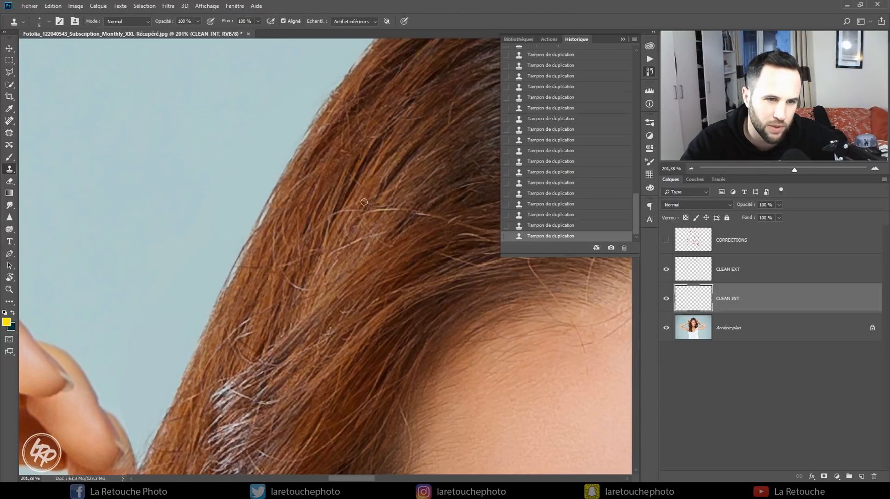
{"action": "left_click_drag", "start_coordinate": [409, 209], "coordinate": [388, 209]}
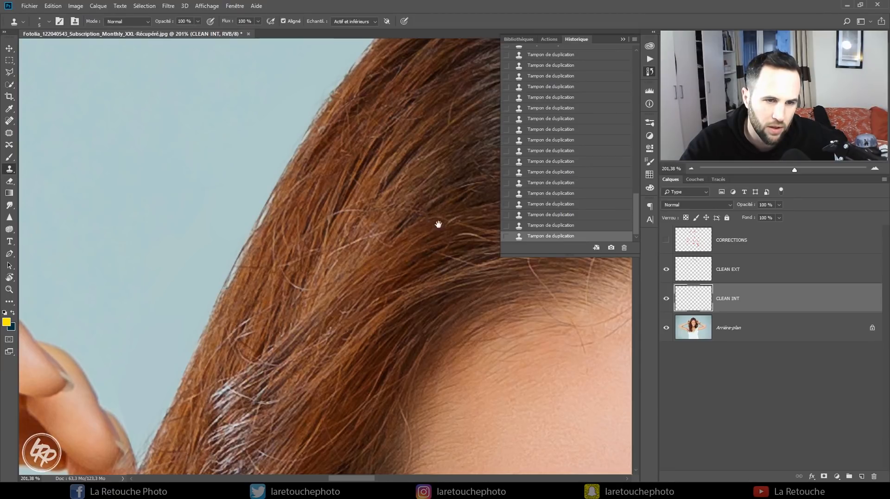
{"action": "left_click_drag", "start_coordinate": [438, 224], "coordinate": [395, 237]}
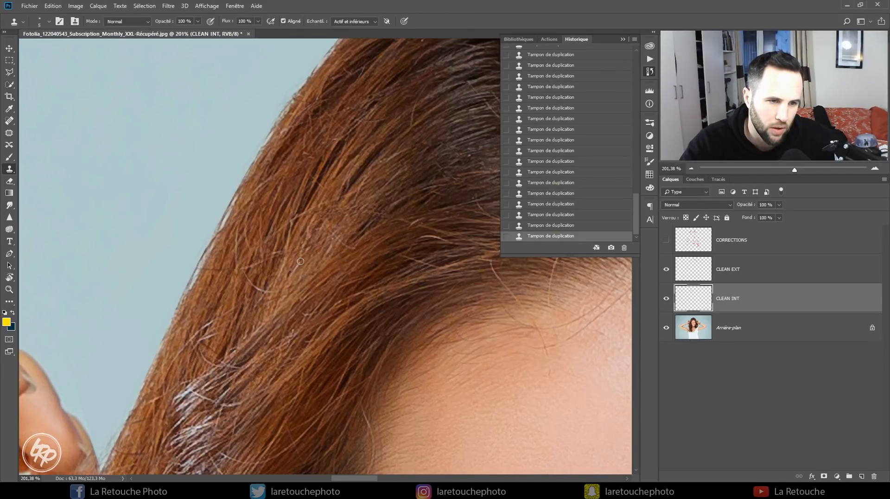
{"action": "left_click_drag", "start_coordinate": [412, 239], "coordinate": [354, 242]}
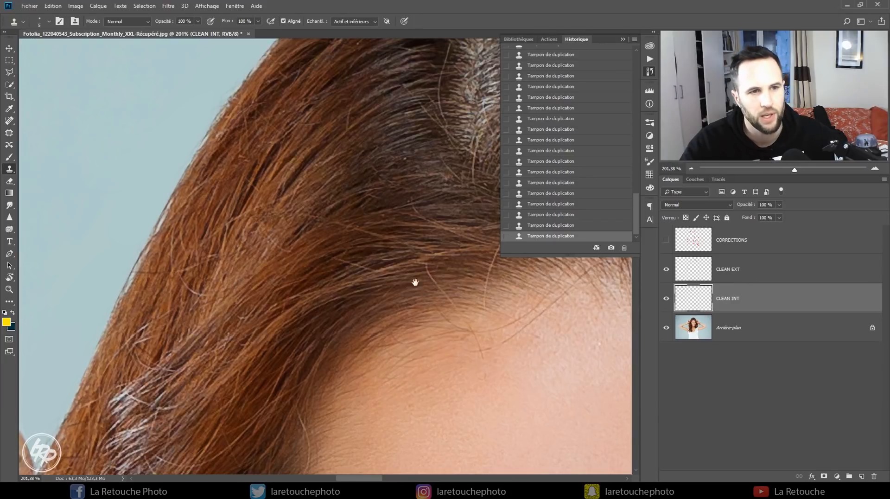
- Compare the portrait with CLEAN INT shown and hidden at several zoom levels to judge the cleaned left side
{"action": "left_click_drag", "start_coordinate": [415, 282], "coordinate": [411, 308]}
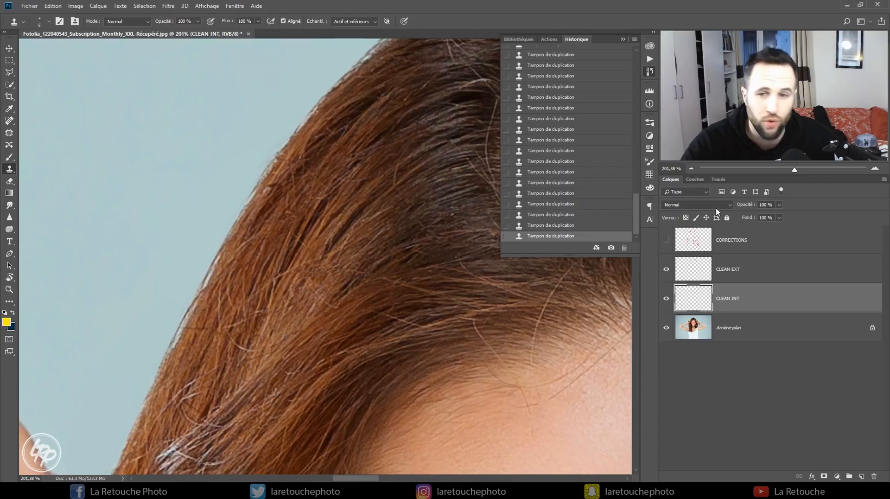
{"action": "left_click_drag", "start_coordinate": [790, 171], "coordinate": [778, 170]}
{"action": "left_click", "coordinate": [666, 299]}
{"action": "left_click", "coordinate": [666, 298]}
{"action": "left_click", "coordinate": [667, 299]}
{"action": "left_click", "coordinate": [667, 298]}
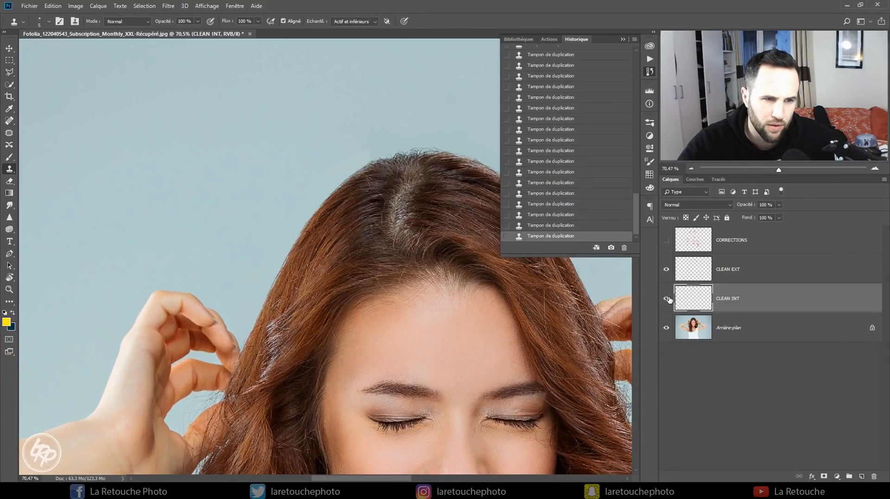
{"action": "left_click_drag", "start_coordinate": [779, 169], "coordinate": [791, 170]}
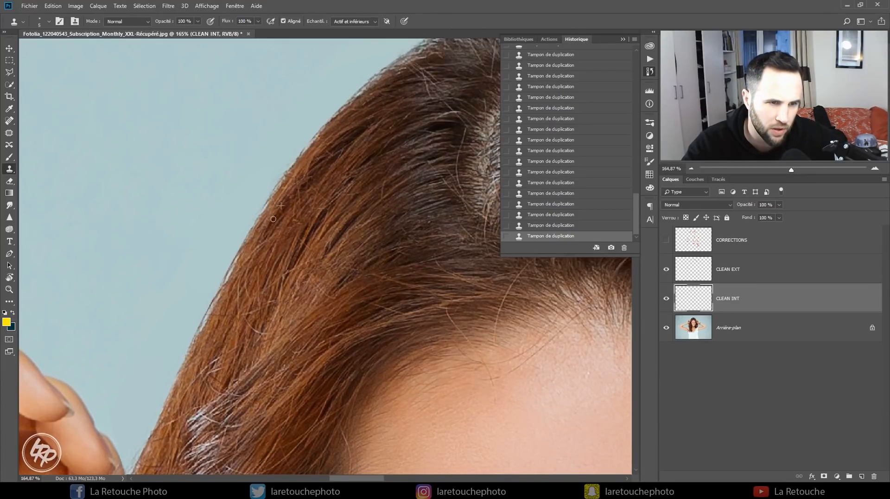
{"action": "left_click_drag", "start_coordinate": [791, 170], "coordinate": [775, 170]}
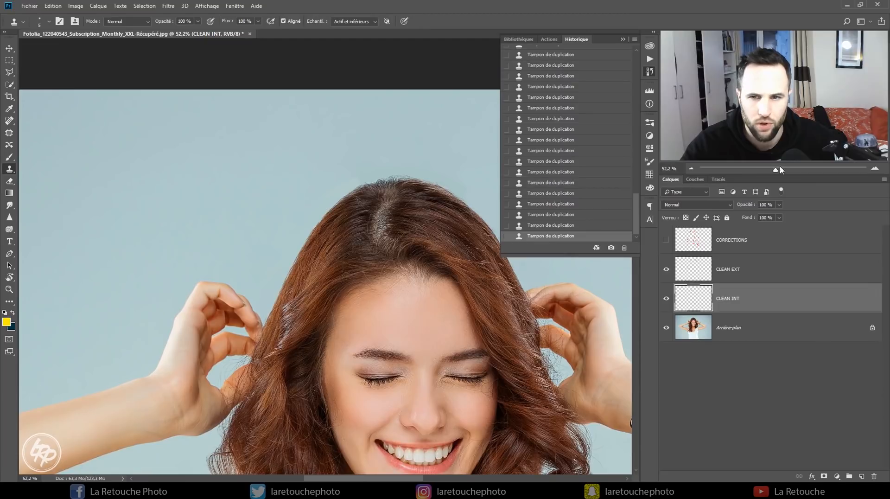
{"action": "left_click", "coordinate": [666, 302]}
{"action": "left_click", "coordinate": [667, 302]}
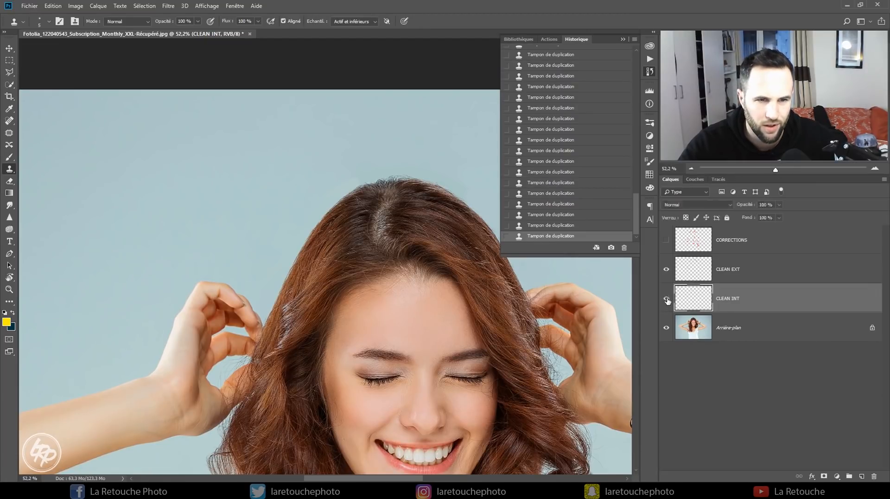
{"action": "left_click", "coordinate": [666, 302]}
- Start cloning out the light hairs to the right of the parting on CLEAN INT, undoing and redoing a poorly placed stroke
{"action": "left_click_drag", "start_coordinate": [776, 170], "coordinate": [789, 169]}
{"action": "left_click_drag", "start_coordinate": [533, 306], "coordinate": [258, 338]}
{"action": "left_click", "coordinate": [666, 298]}
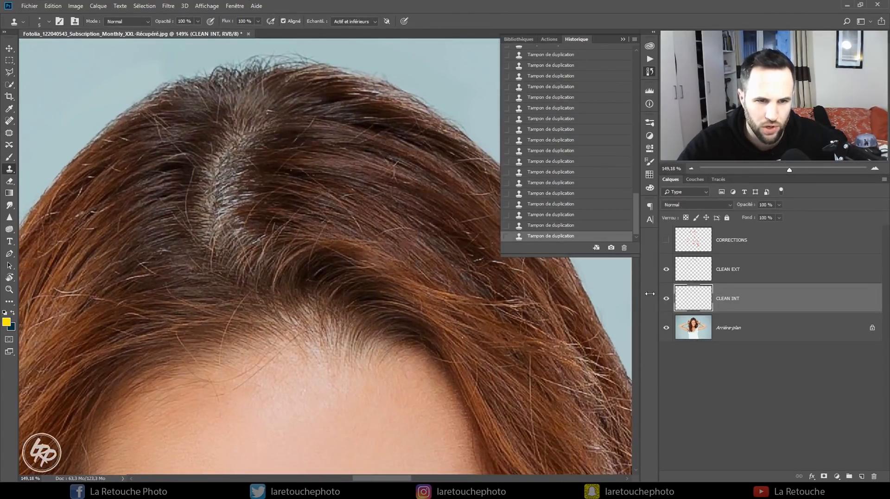
{"action": "scroll", "coordinate": [377, 282], "scroll_direction": "up", "scroll_amount": 4}
{"action": "left_click", "coordinate": [363, 272], "text": "alt"}
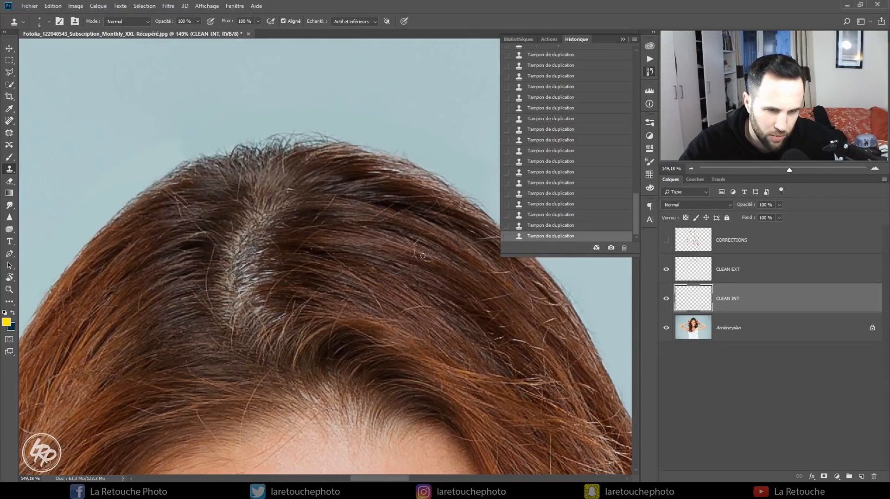
{"action": "left_click", "coordinate": [405, 250]}
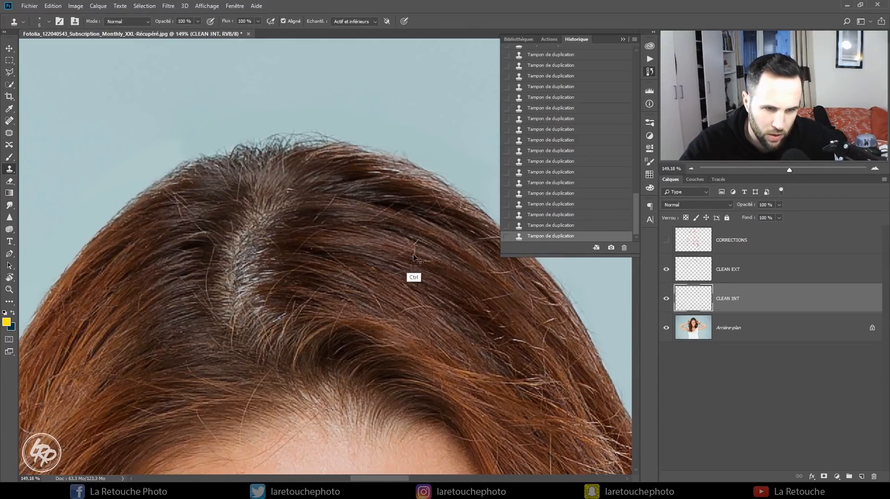
{"action": "key", "text": "ctrl+z"}
{"action": "left_click_drag", "start_coordinate": [416, 245], "coordinate": [420, 239]}
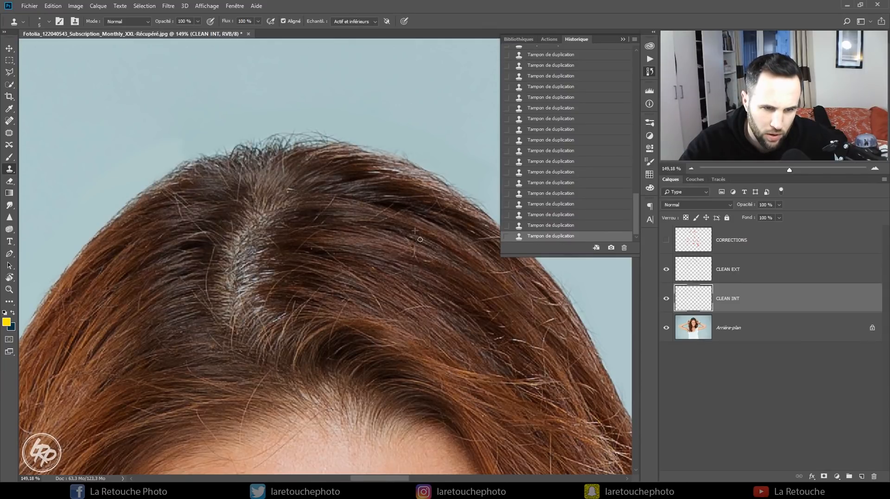
- Clone out the remaining crossing hairs between the parting and the crown's right edge, resampling from adjacent strands
{"action": "left_click", "coordinate": [393, 252], "text": "alt"}
{"action": "left_click", "coordinate": [399, 246], "text": "alt"}
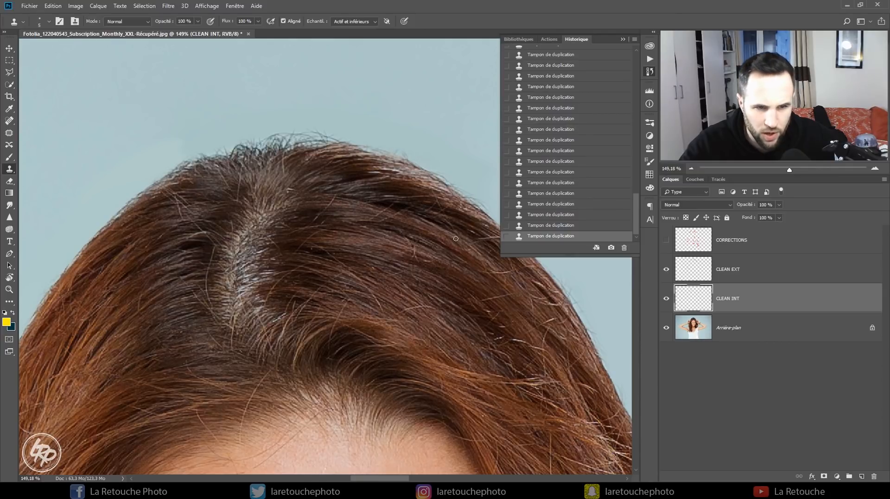
{"action": "left_click", "coordinate": [389, 196], "text": "alt"}
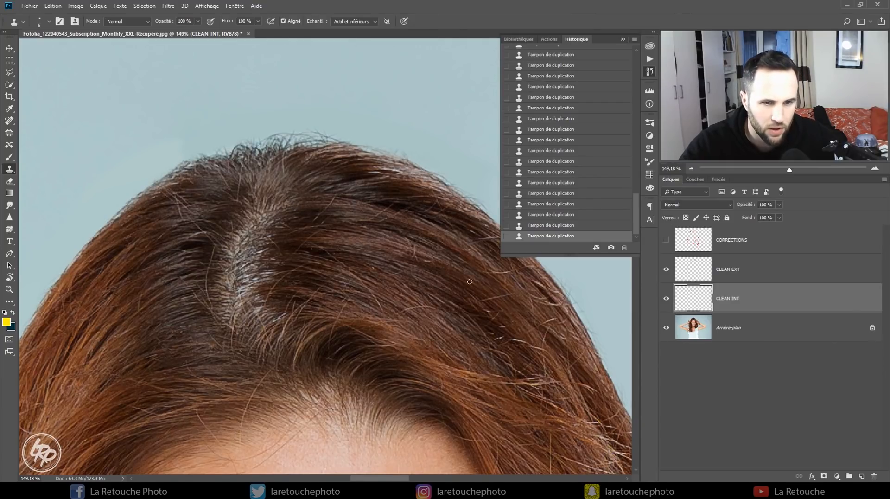
{"action": "left_click_drag", "start_coordinate": [443, 315], "coordinate": [404, 268]}
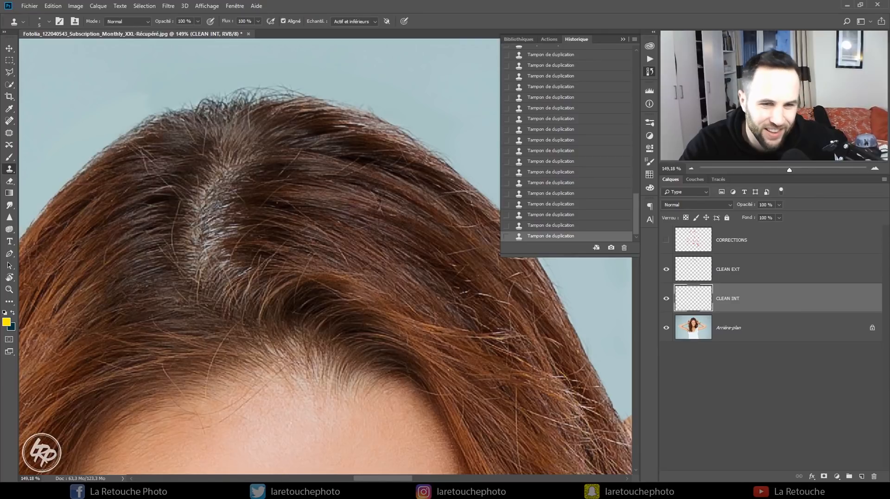
- Undo and restore the last two clone strokes to compare the hair right of the parting before and after
{"action": "key", "text": "ctrl+z"}
{"action": "key", "text": "ctrl+z"}
{"action": "left_click", "coordinate": [387, 203], "text": "alt"}
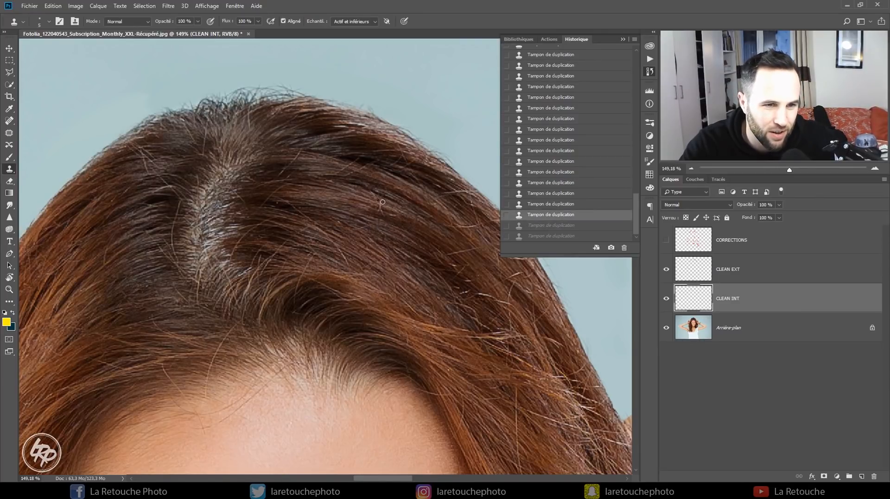
{"action": "key", "text": "ctrl+shift+z"}
{"action": "key", "text": "ctrl+shift+z"}
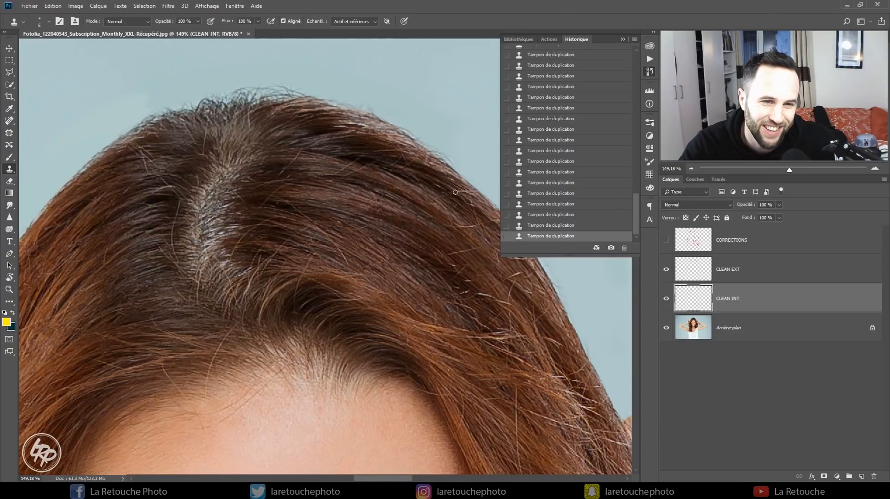
- Step two clone strokes back and forward again to check the retouch farther down the hair's right side
{"action": "left_click_drag", "start_coordinate": [466, 260], "coordinate": [417, 245]}
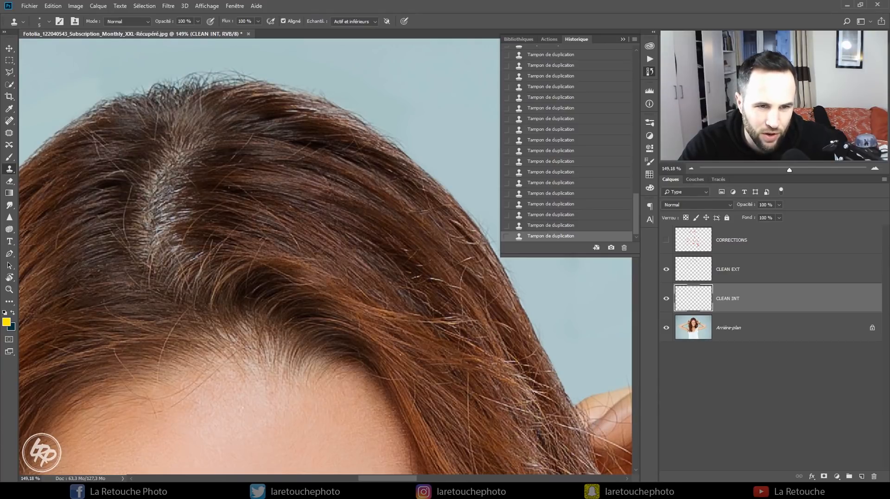
{"action": "key", "text": "ctrl+alt+z"}
{"action": "key", "text": "ctrl+alt+z"}
{"action": "key", "text": "ctrl+shift+z"}
{"action": "key", "text": "ctrl+shift+z"}
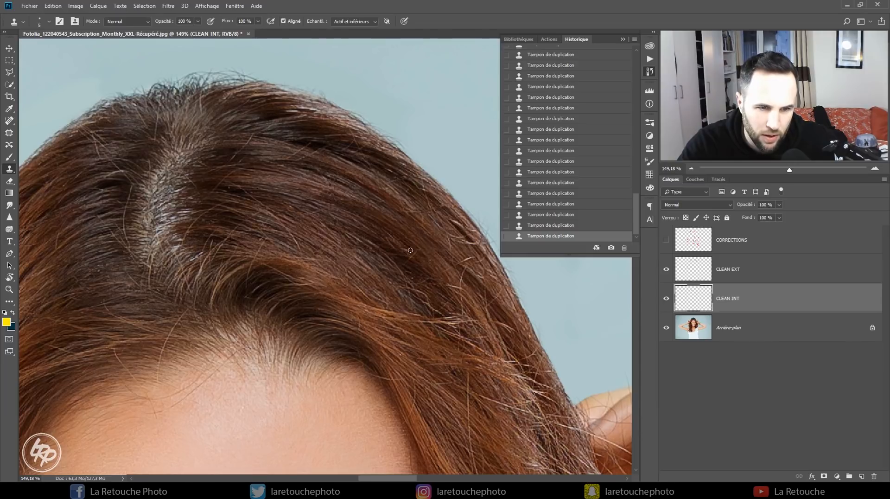
- Clone out the short light stray hairs in the dark strands midway down the right side of the crown
{"action": "key", "text": "alt"}
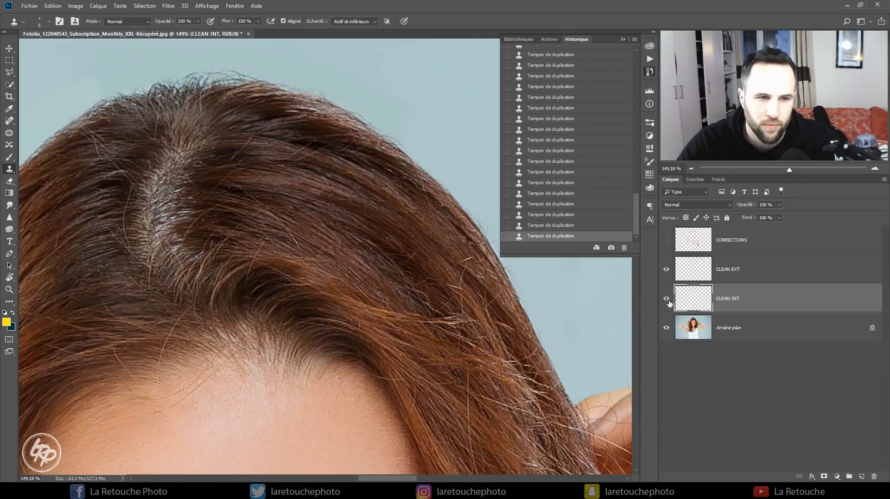
{"action": "key", "text": "alt"}
{"action": "left_click", "coordinate": [410, 213], "text": "alt"}
- Clone out the stray hairs near the right outer edge above the raised hand, comparing the last two strokes before and after
{"action": "left_click_drag", "start_coordinate": [442, 268], "coordinate": [388, 190]}
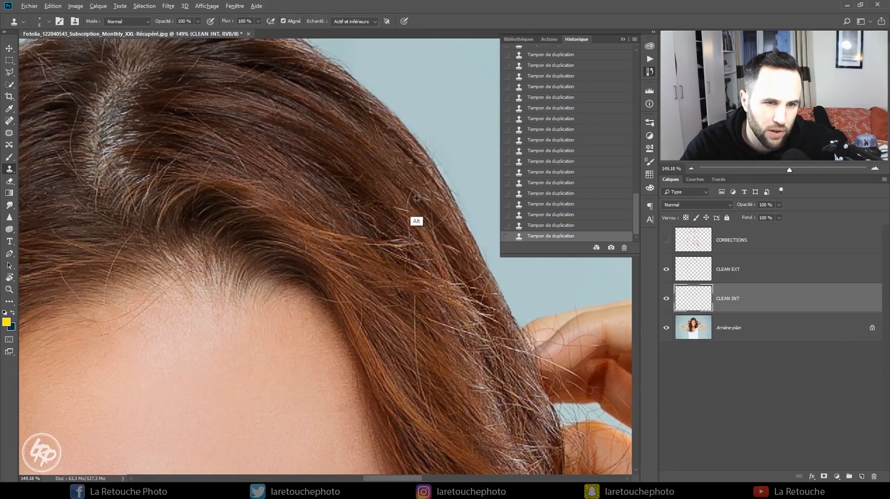
{"action": "left_click", "coordinate": [412, 218], "text": "alt"}
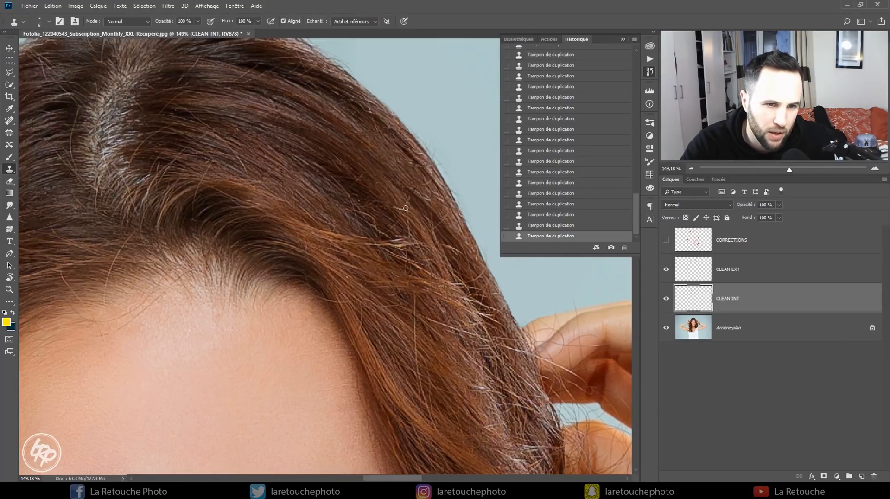
{"action": "key", "text": "ctrl+alt+z"}
{"action": "key", "text": "ctrl+alt+z"}
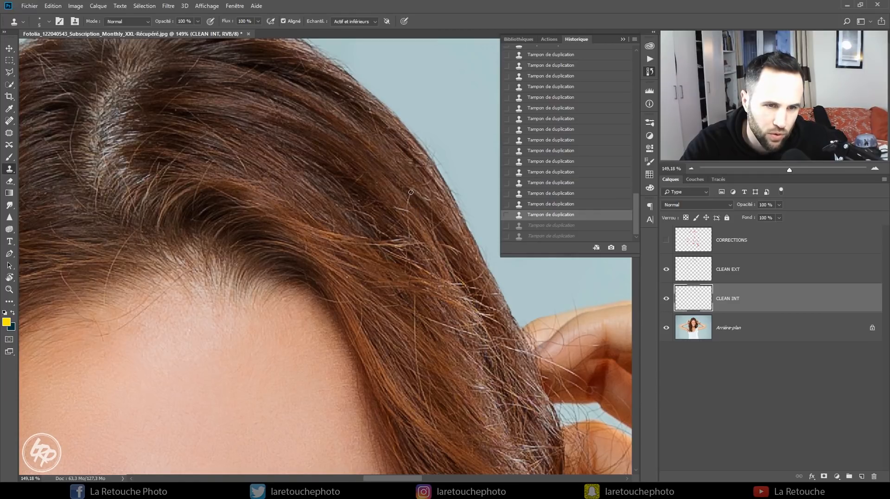
{"action": "key", "text": "ctrl+shift+z"}
{"action": "key", "text": "ctrl+shift+z"}
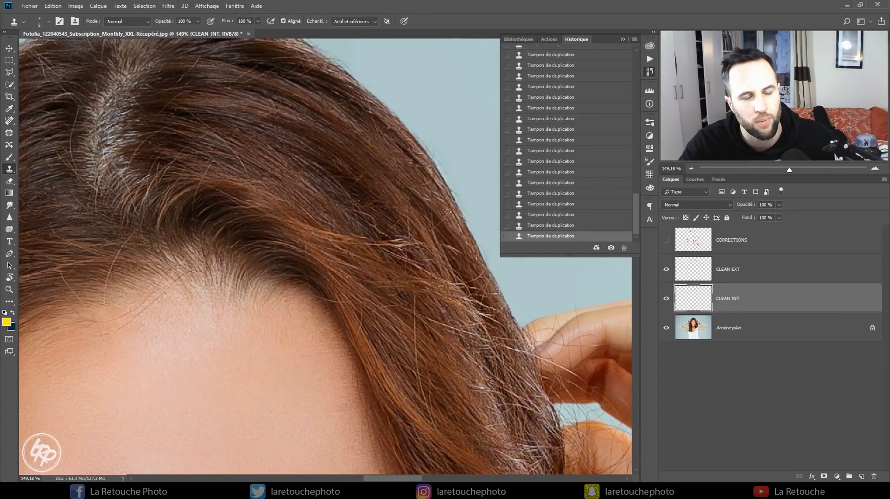
- View the head at 100% and toggle the CLEAN INT layer to compare the whole crown before and after
{"action": "key", "text": "ctrl+1"}
{"action": "left_click_drag", "start_coordinate": [389, 289], "coordinate": [510, 298]}
{"action": "left_click", "coordinate": [666, 298]}
{"action": "left_click", "coordinate": [666, 299]}
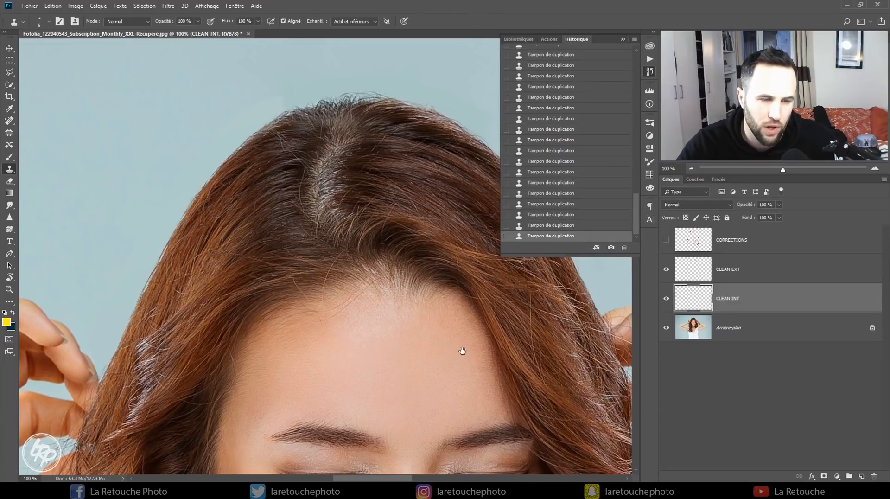
- Step back the clone strokes made on the thin hair crossing the raised hand's finger
{"action": "left_click_drag", "start_coordinate": [784, 171], "coordinate": [793, 172]}
{"action": "key", "text": "alt"}
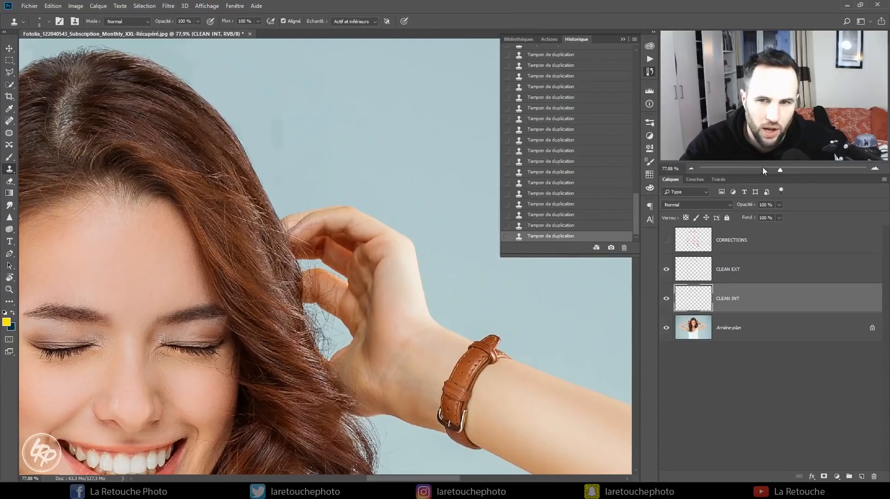
{"action": "left_click_drag", "start_coordinate": [780, 169], "coordinate": [796, 171]}
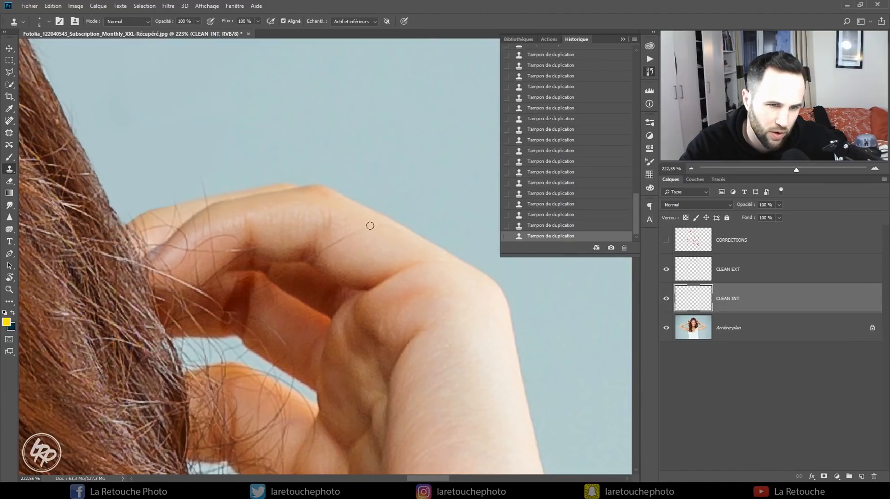
{"action": "left_click_drag", "start_coordinate": [363, 246], "coordinate": [372, 266]}
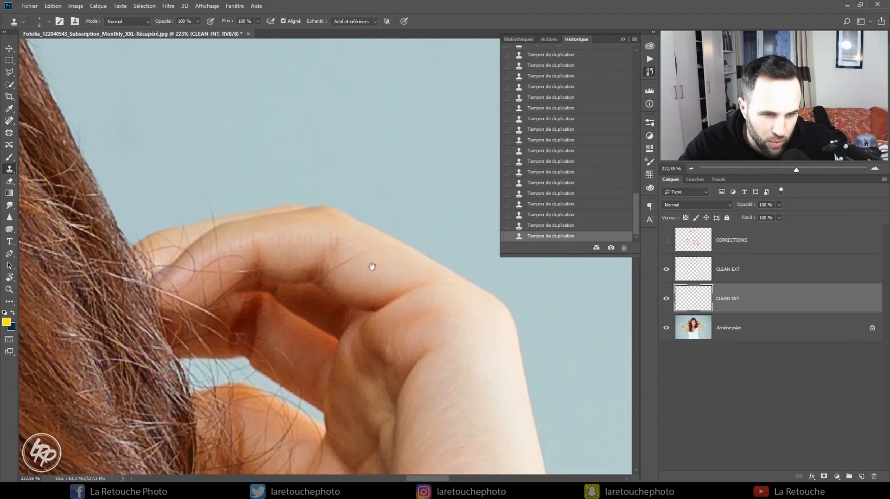
{"action": "left_click_drag", "start_coordinate": [796, 170], "coordinate": [810, 171]}
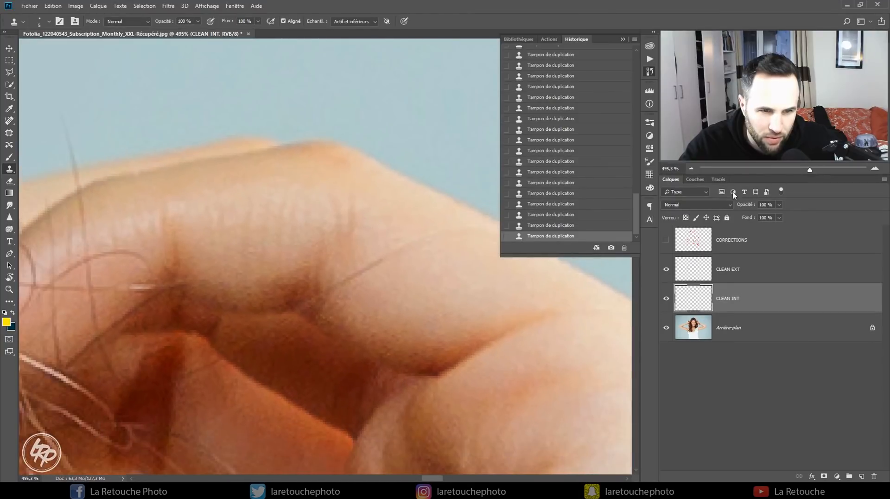
{"action": "left_click_drag", "start_coordinate": [427, 269], "coordinate": [329, 289]}
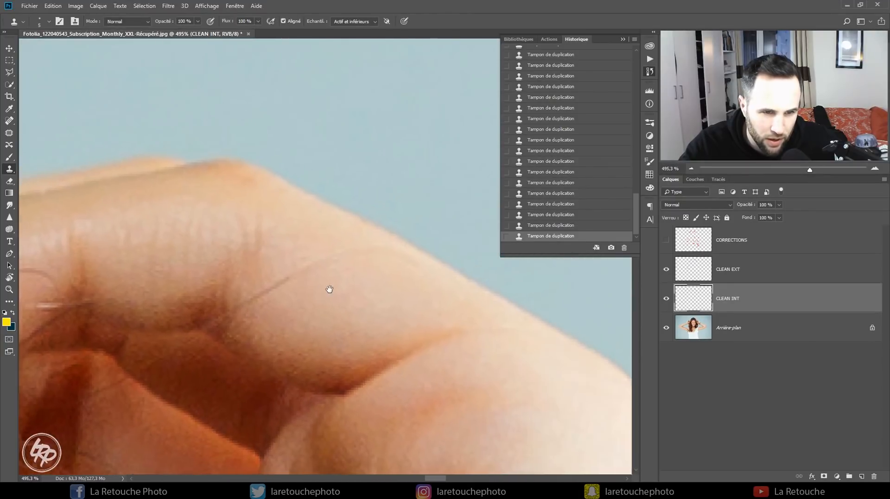
{"action": "left_click", "coordinate": [578, 203]}
{"action": "left_click", "coordinate": [579, 183]}
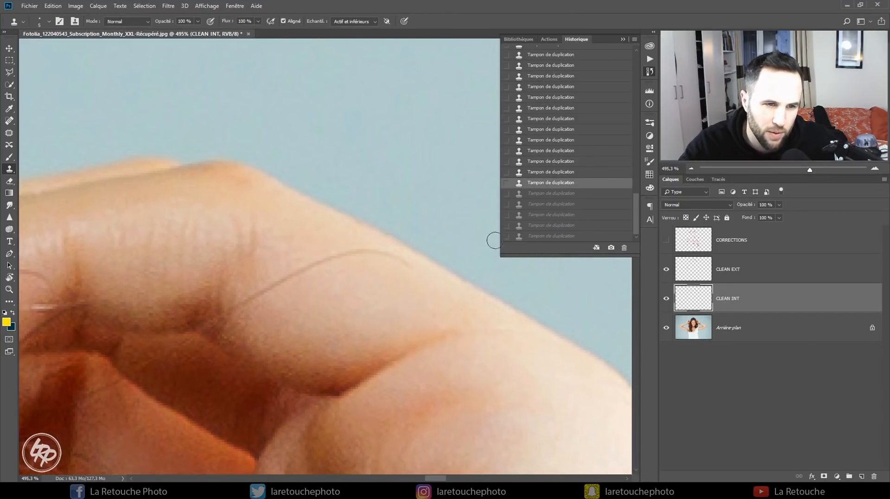
- Try to clone out the thin curved hair across the raised finger, and revert all of its strokes
{"action": "left_click", "coordinate": [406, 261]}
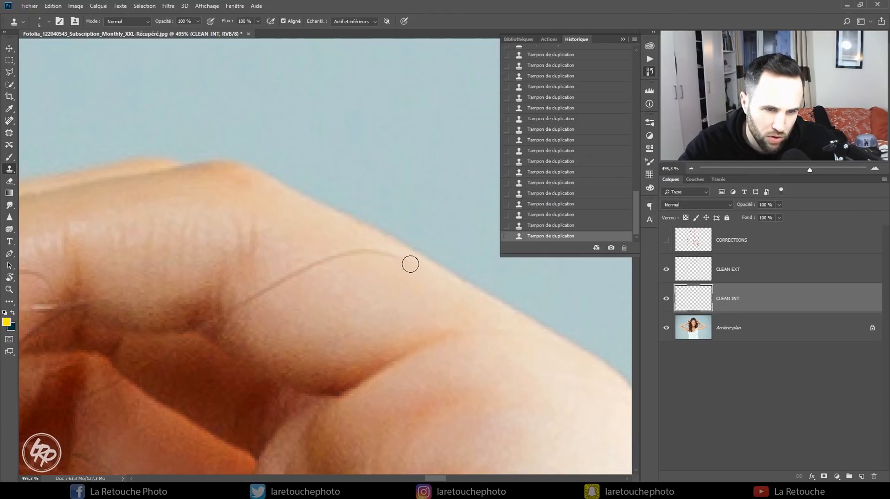
{"action": "left_click", "coordinate": [383, 255]}
{"action": "left_click_drag", "start_coordinate": [387, 255], "coordinate": [345, 255]}
{"action": "left_click", "coordinate": [371, 250]}
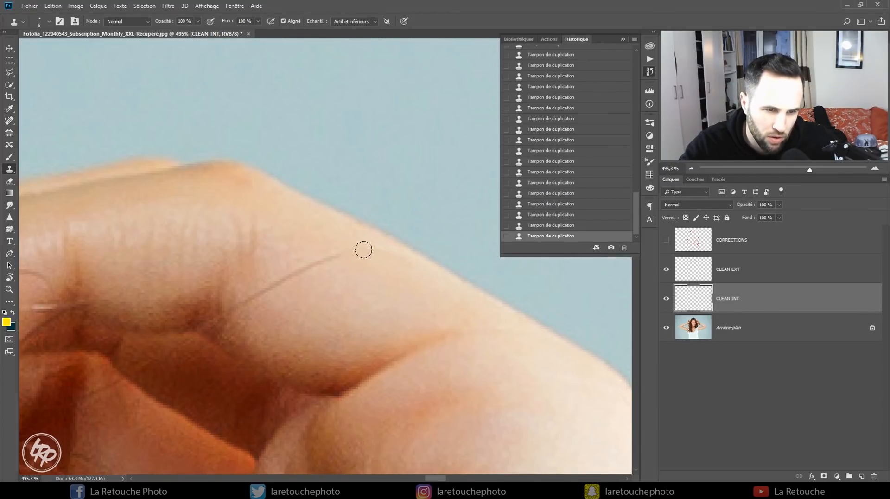
{"action": "left_click", "coordinate": [304, 291], "text": "alt"}
{"action": "key", "text": "alt"}
{"action": "left_click", "coordinate": [300, 272], "text": "alt"}
{"action": "left_click_drag", "start_coordinate": [310, 261], "coordinate": [247, 299]}
{"action": "left_click", "coordinate": [565, 182]}
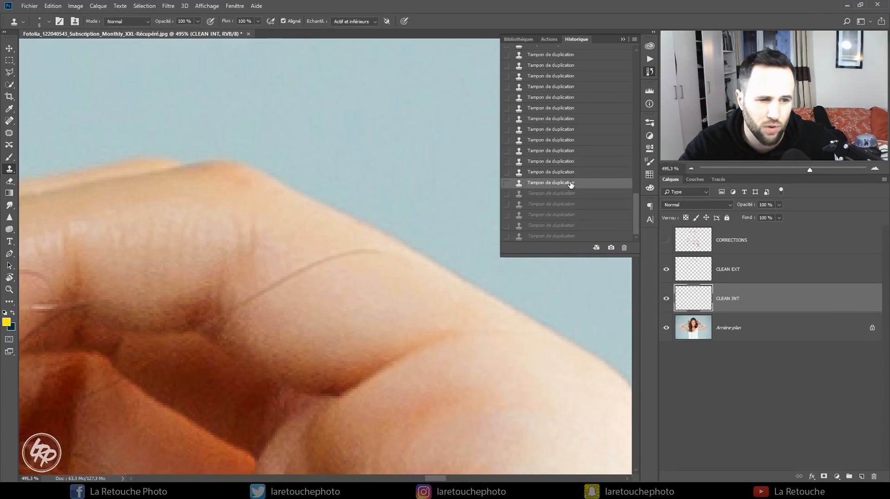
{"action": "left_click", "coordinate": [564, 129]}
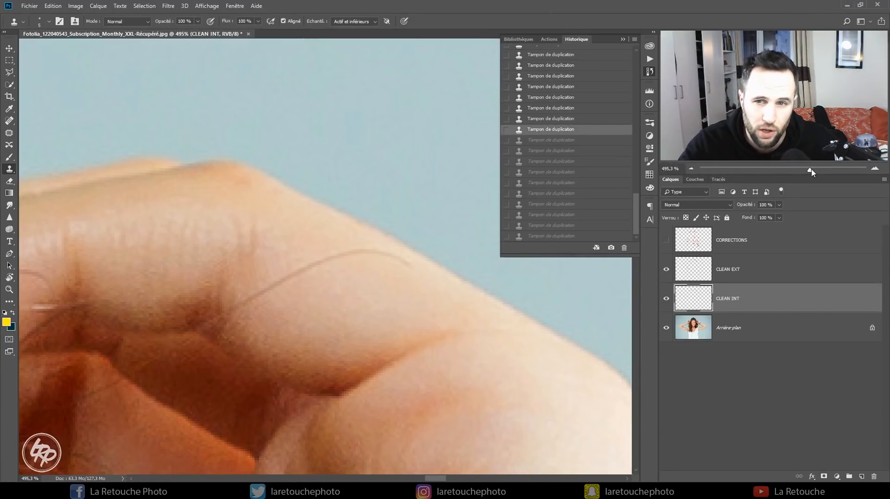
- Clone out the end of the stray hair crossing the gathered armhole edge of the white top, redoing the first stroke
{"action": "left_click_drag", "start_coordinate": [811, 173], "coordinate": [806, 168]}
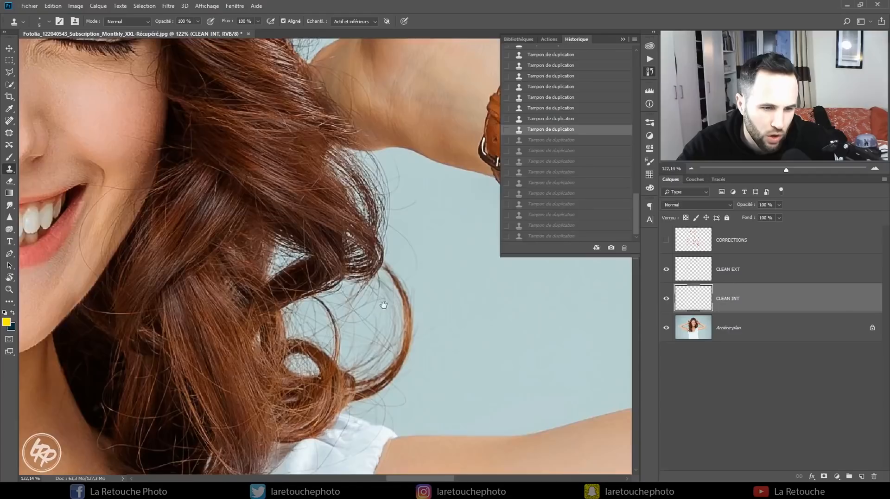
{"action": "left_click_drag", "start_coordinate": [366, 288], "coordinate": [417, 256]}
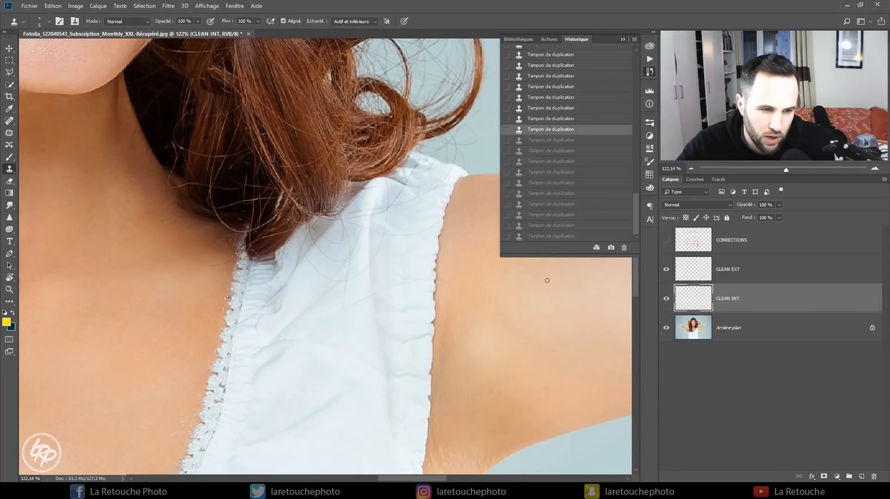
{"action": "scroll", "coordinate": [547, 280], "scroll_direction": "up", "scroll_amount": 6}
{"action": "left_click", "coordinate": [442, 303], "text": "alt"}
{"action": "left_click", "coordinate": [431, 284]}
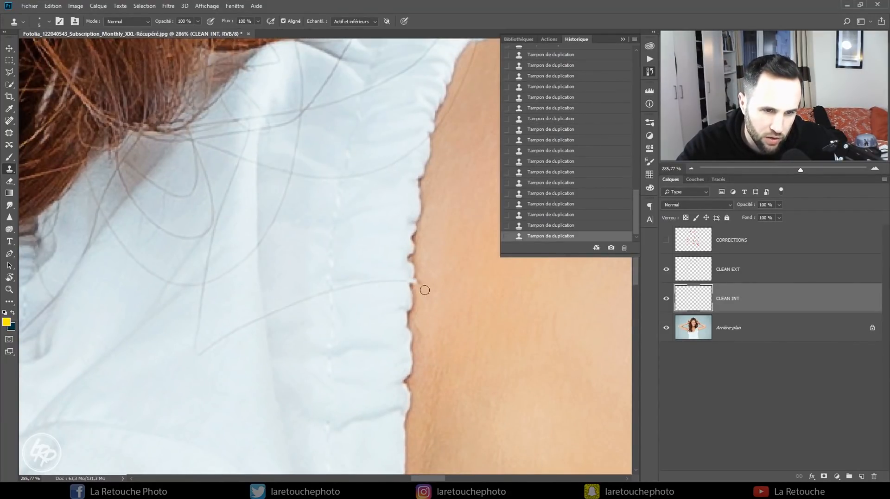
{"action": "left_click", "coordinate": [550, 226]}
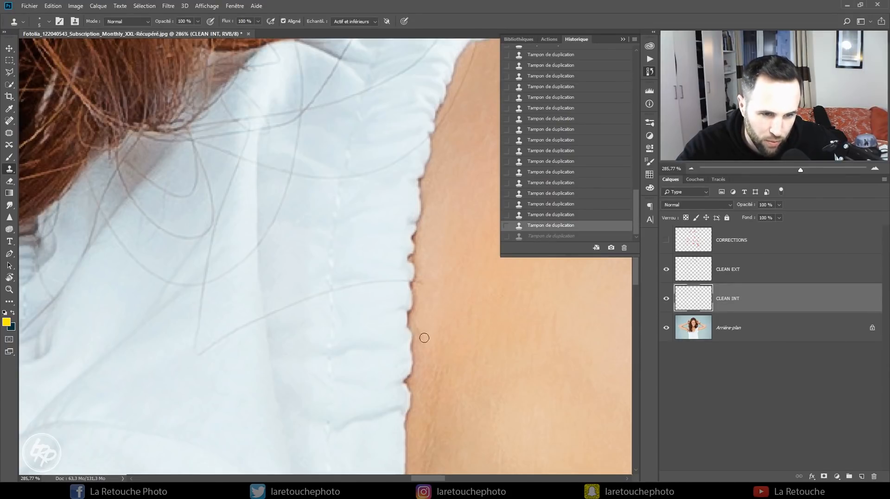
{"action": "left_click", "coordinate": [409, 281]}
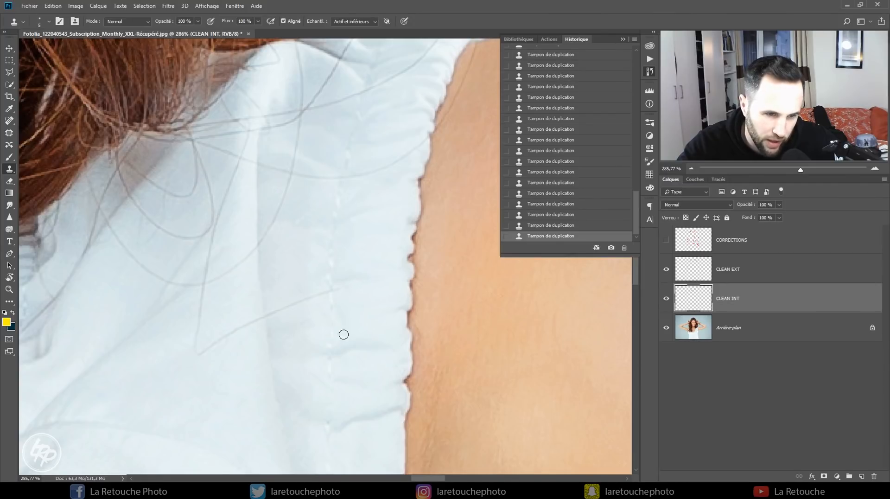
- Clone out the rest of that thin hair across the white fabric and the tip of the strand hanging above it
{"action": "left_click_drag", "start_coordinate": [329, 297], "coordinate": [383, 301]}
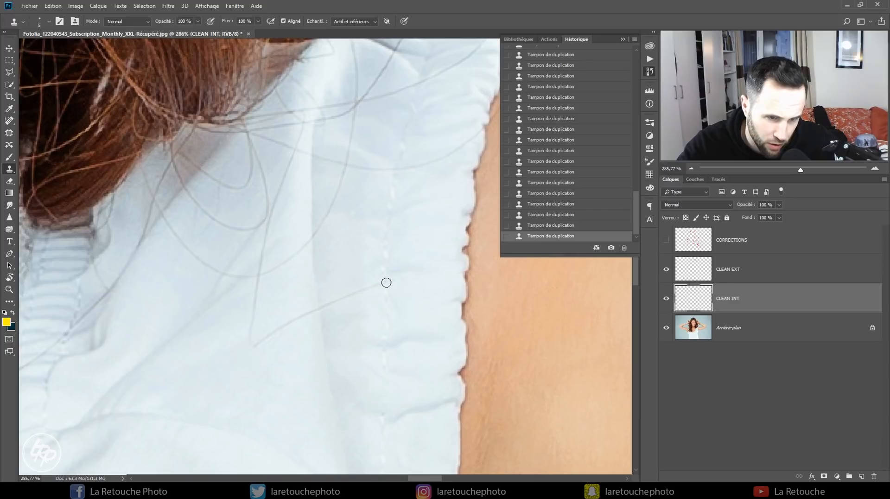
{"action": "left_click_drag", "start_coordinate": [385, 283], "coordinate": [398, 280]}
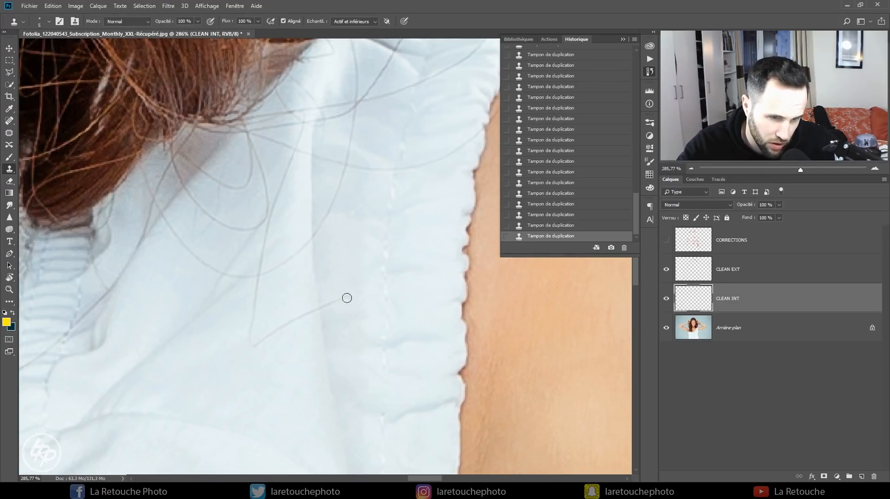
{"action": "left_click_drag", "start_coordinate": [327, 323], "coordinate": [357, 304]}
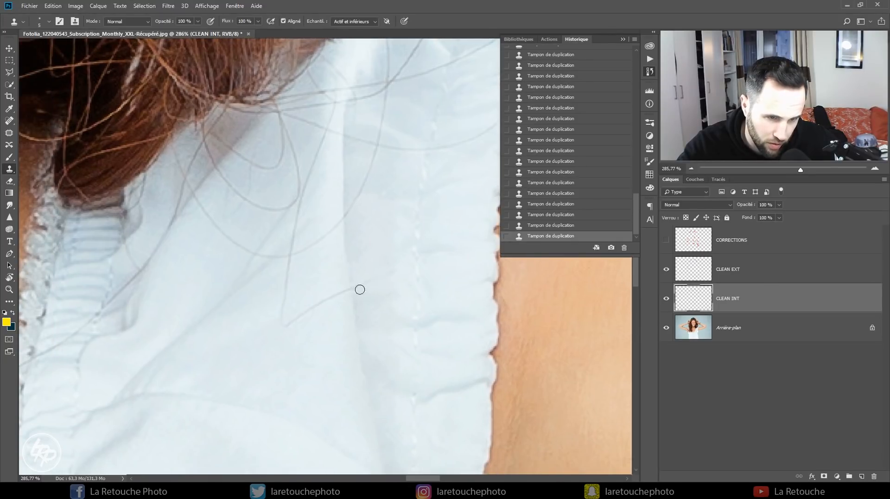
{"action": "mouse_move", "coordinate": [345, 296]}
{"action": "left_mouse_down"}
{"action": "mouse_move", "coordinate": [347, 269]}
{"action": "mouse_move", "coordinate": [353, 290]}
{"action": "left_mouse_up"}
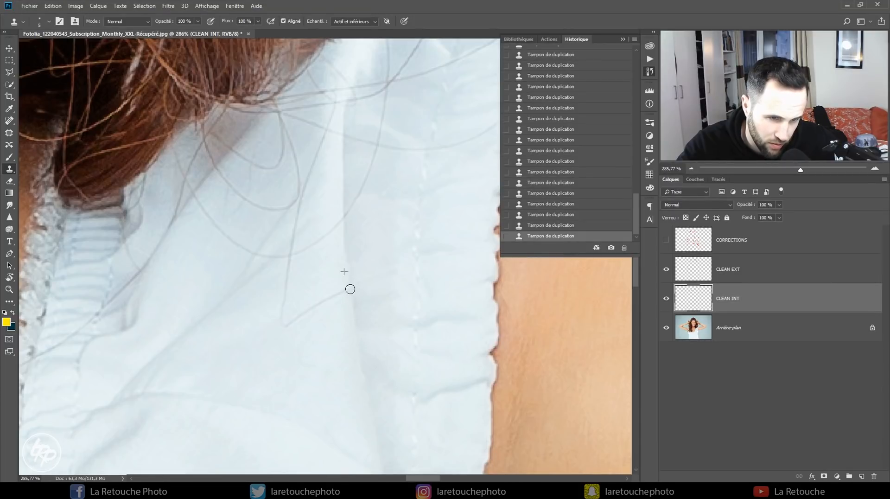
{"action": "left_click", "coordinate": [303, 323], "text": "alt"}
{"action": "left_click_drag", "start_coordinate": [297, 318], "coordinate": [289, 325]}
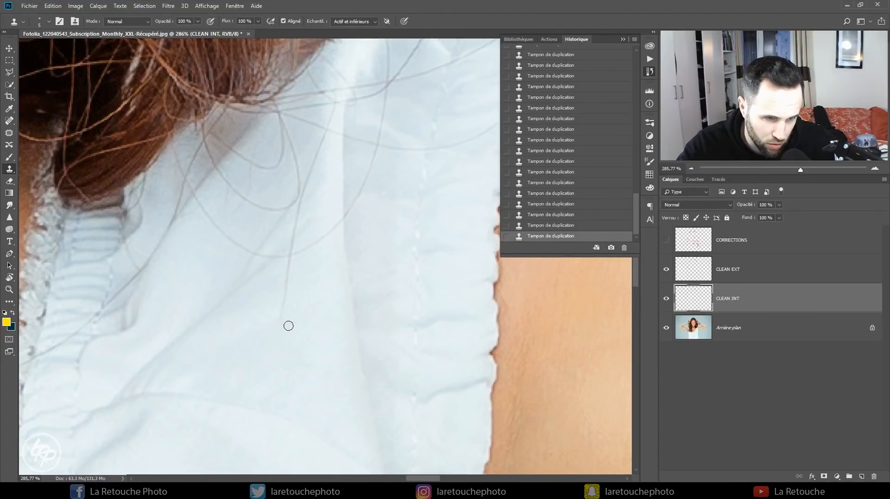
{"action": "left_click", "coordinate": [270, 324], "text": "alt"}
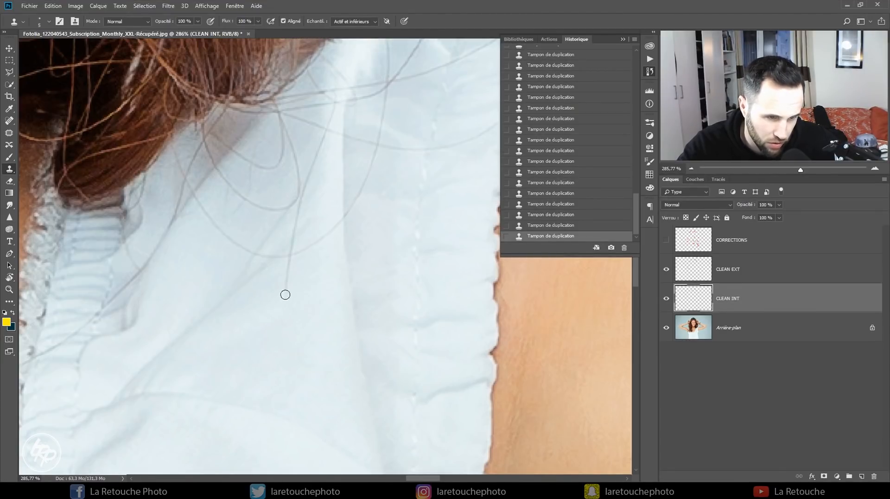
- Clone out the short flyaways along the outer edge of the large curl above the shoulder
{"action": "scroll", "coordinate": [347, 255], "scroll_direction": "up", "scroll_amount": 10}
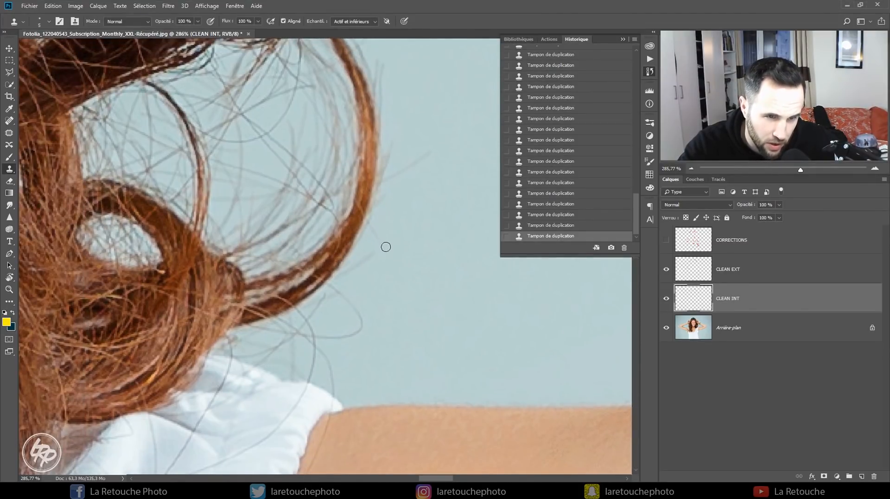
{"action": "mouse_move", "coordinate": [434, 164]}
{"action": "left_mouse_down"}
{"action": "mouse_move", "coordinate": [421, 159]}
{"action": "mouse_move", "coordinate": [363, 264]}
{"action": "left_mouse_up"}
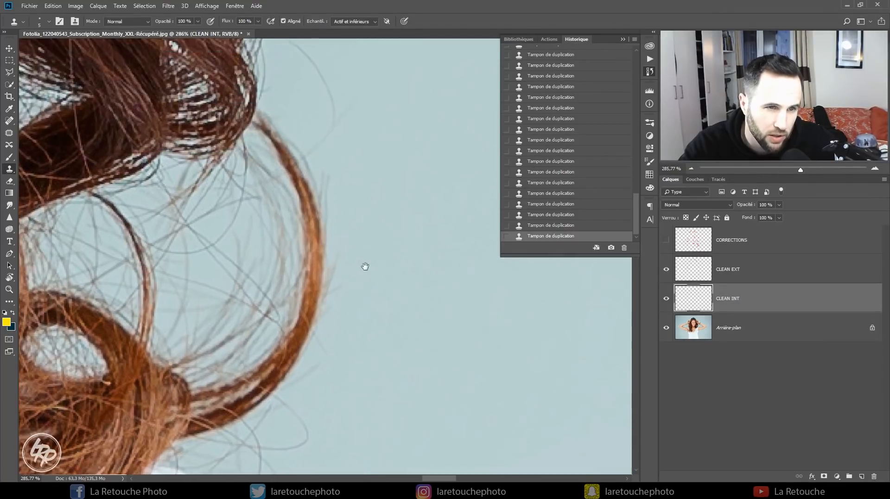
{"action": "left_click", "coordinate": [338, 195], "text": "alt"}
{"action": "left_click_drag", "start_coordinate": [332, 177], "coordinate": [328, 193]}
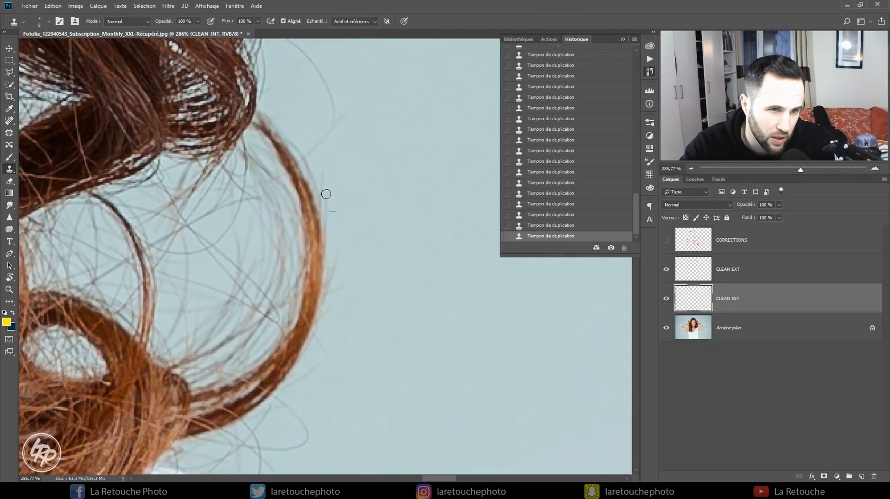
{"action": "left_click", "coordinate": [350, 256], "text": "alt"}
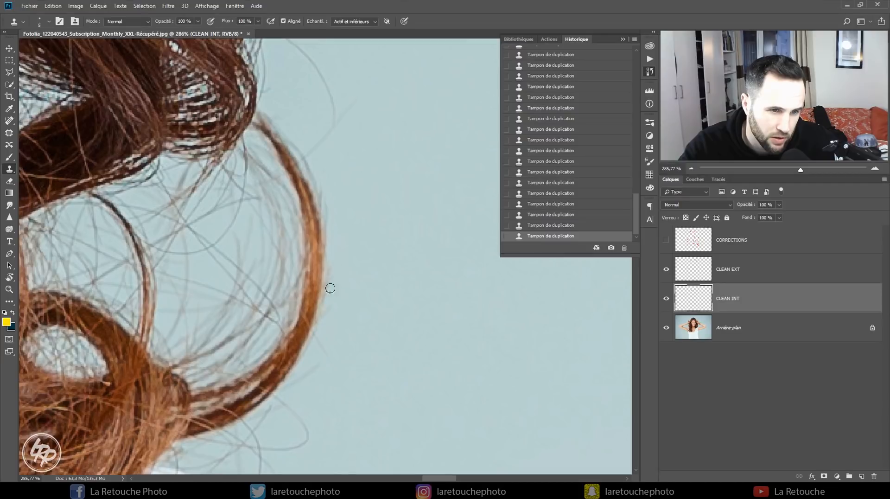
- Clone out the long curved flyaways on the backdrop between the large curl and the raised arm
{"action": "left_click_drag", "start_coordinate": [357, 195], "coordinate": [343, 292]}
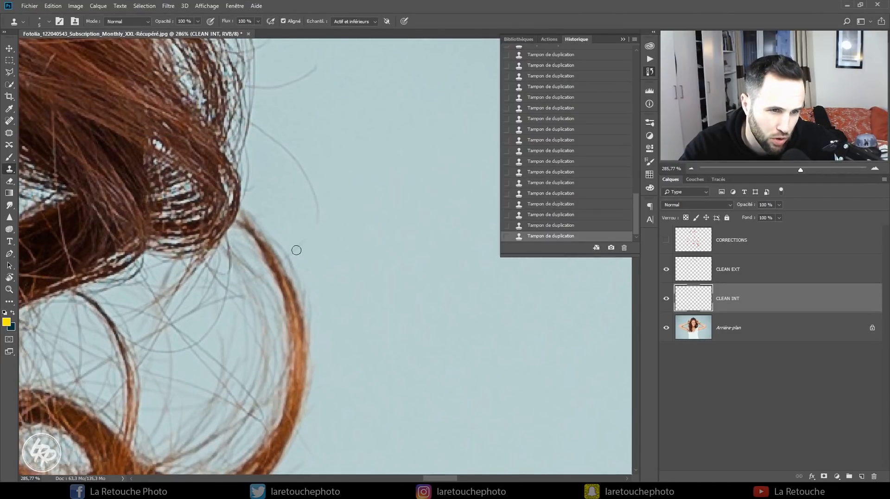
{"action": "left_click_drag", "start_coordinate": [343, 215], "coordinate": [363, 288]}
{"action": "left_click", "coordinate": [285, 190], "text": "alt"}
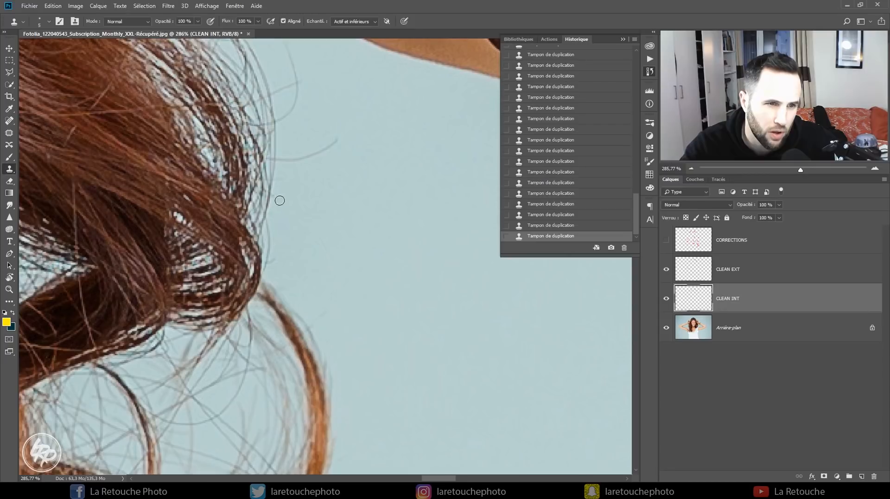
{"action": "left_click_drag", "start_coordinate": [308, 183], "coordinate": [354, 276]}
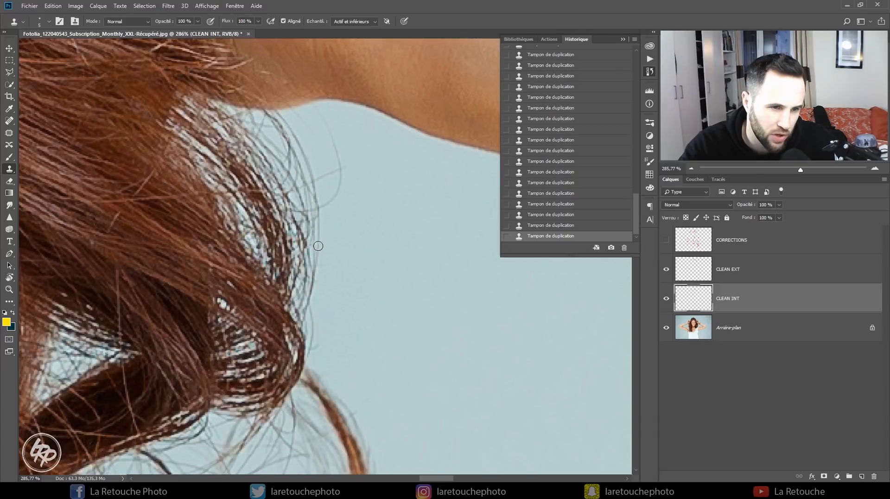
{"action": "left_click_drag", "start_coordinate": [356, 217], "coordinate": [366, 302]}
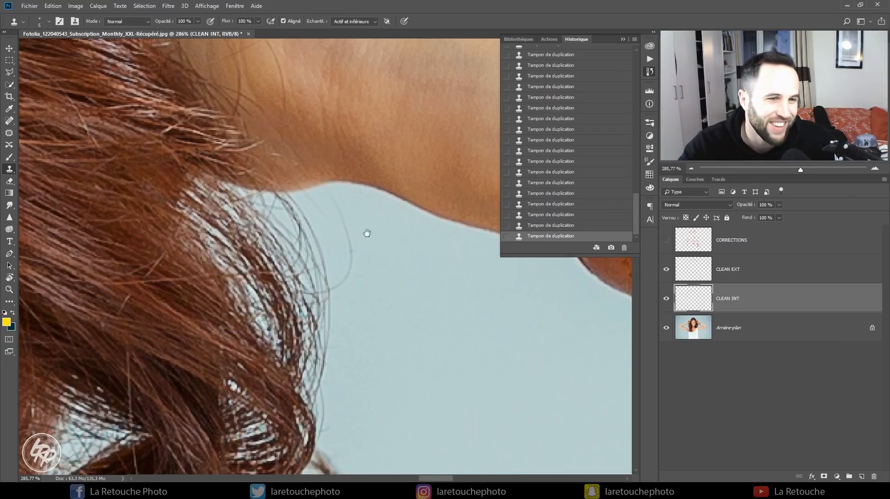
{"action": "left_click_drag", "start_coordinate": [367, 233], "coordinate": [364, 265]}
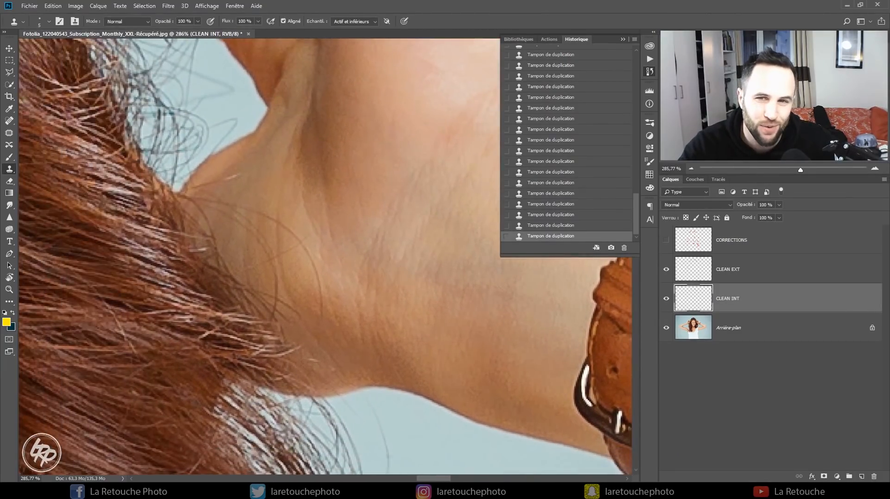
- Clone out the stray hair running from the corner of the mouth onto the cheek
{"action": "left_click_drag", "start_coordinate": [800, 170], "coordinate": [779, 171]}
{"action": "left_click_drag", "start_coordinate": [271, 379], "coordinate": [485, 256]}
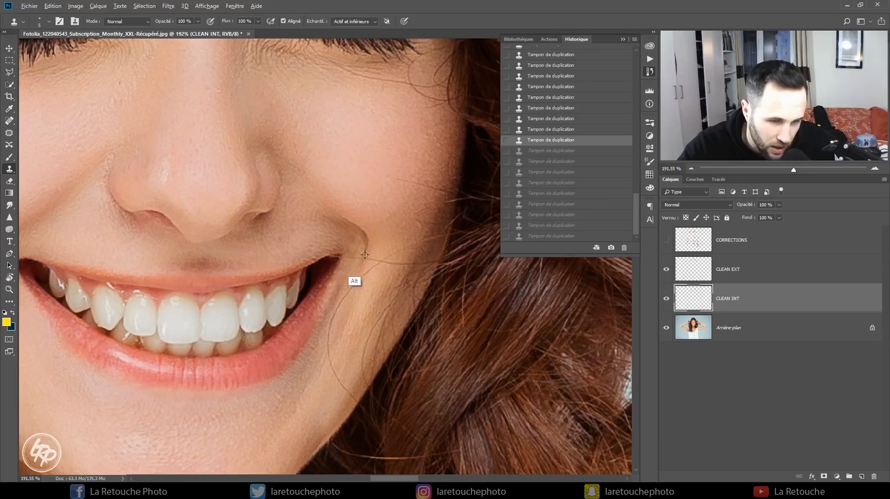
{"action": "left_click_drag", "start_coordinate": [794, 170], "coordinate": [799, 171]}
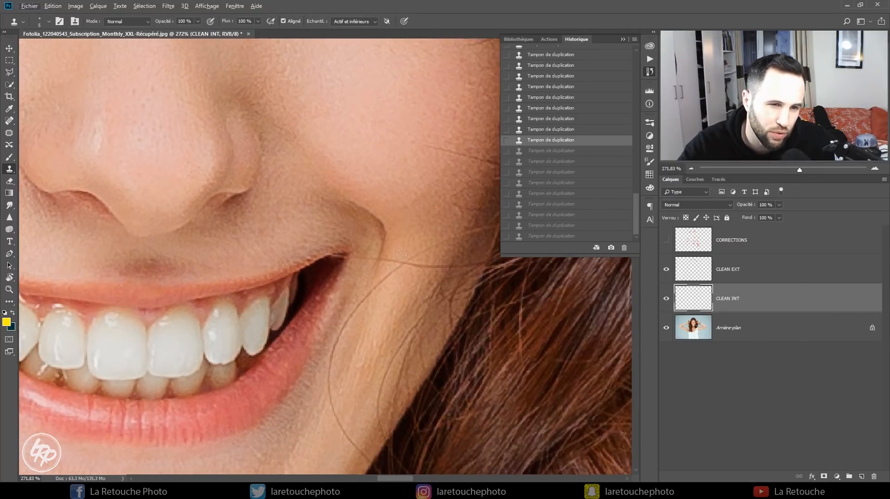
{"action": "left_click_drag", "start_coordinate": [453, 287], "coordinate": [387, 254]}
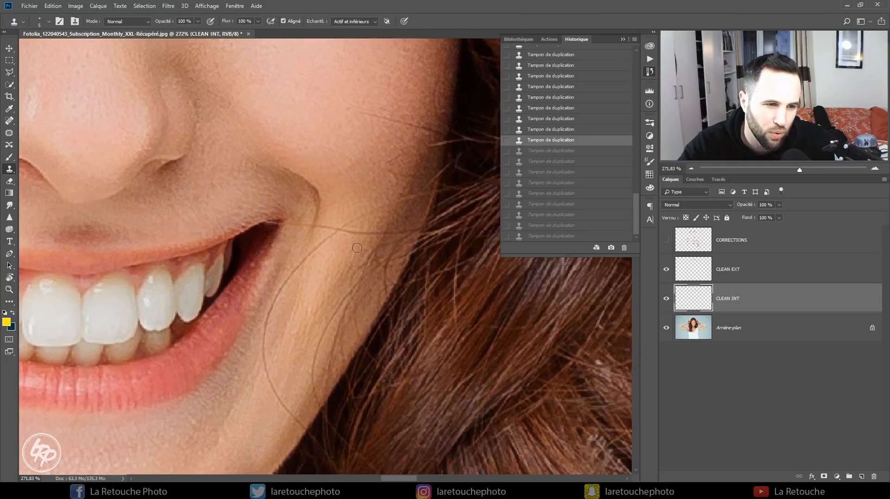
{"action": "left_click_drag", "start_coordinate": [296, 240], "coordinate": [363, 258]}
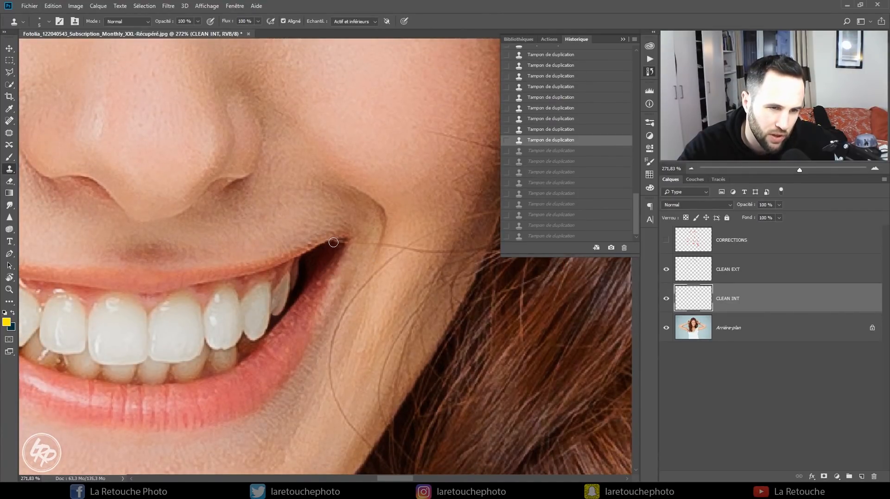
{"action": "left_click", "coordinate": [346, 242]}
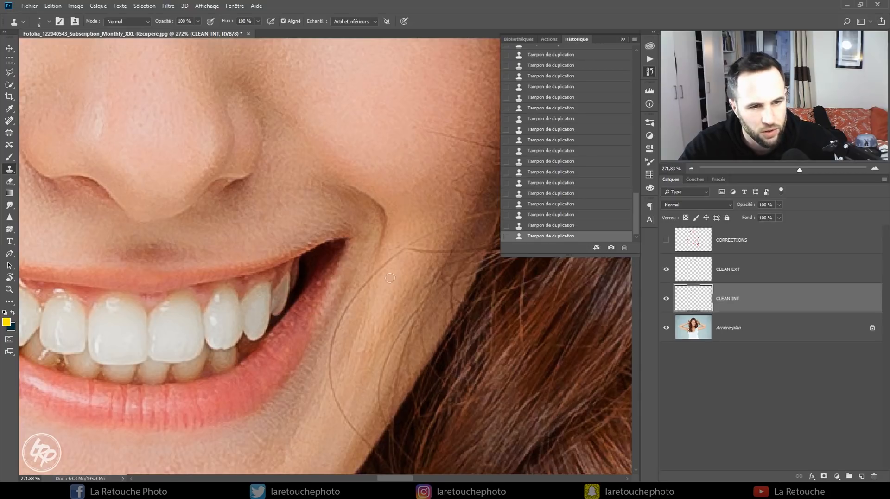
- Undo the last clone stroke and clone out the stray hairs crossing the outer cheek near the hair edge
{"action": "key", "text": "ctrl+z"}
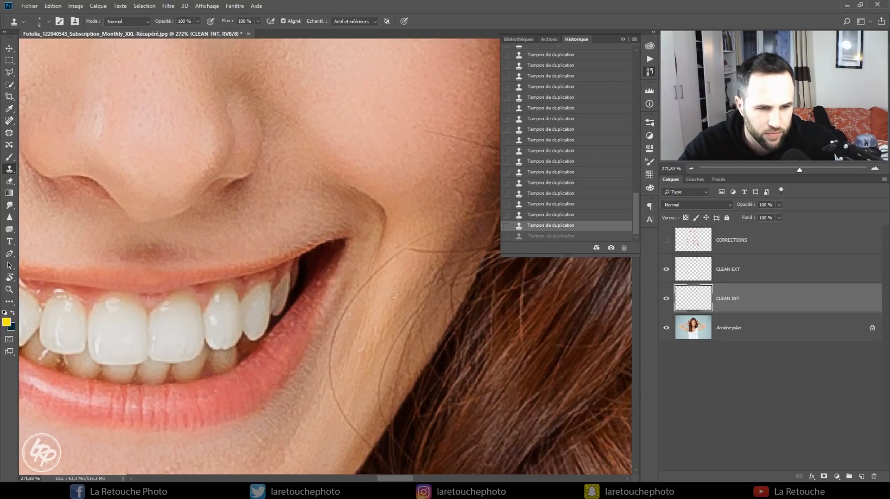
{"action": "left_click_drag", "start_coordinate": [407, 277], "coordinate": [333, 294]}
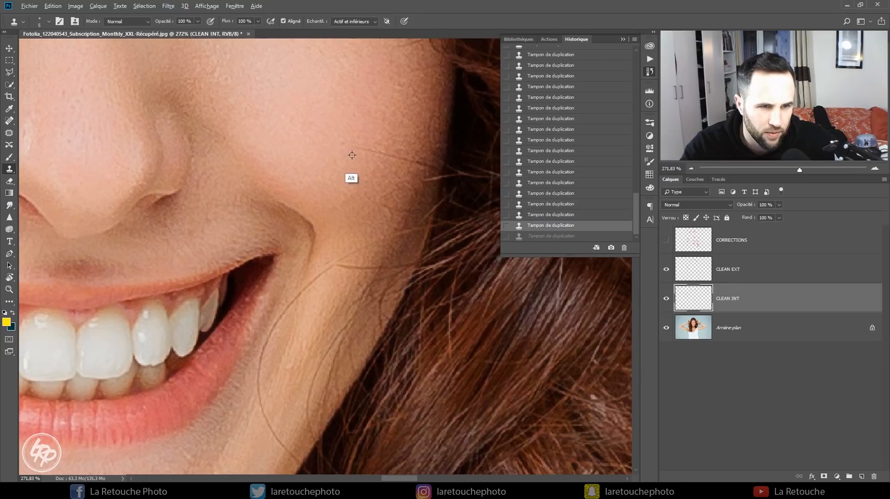
{"action": "left_click", "coordinate": [398, 159]}
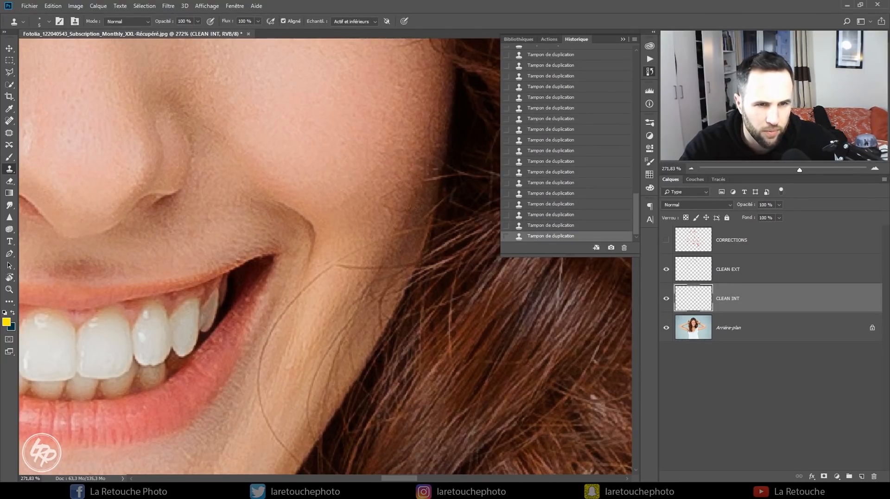
- Compare the skin beside the outer eye corner by stepping back through the last clone strokes and restoring them
{"action": "left_click_drag", "start_coordinate": [425, 225], "coordinate": [373, 255]}
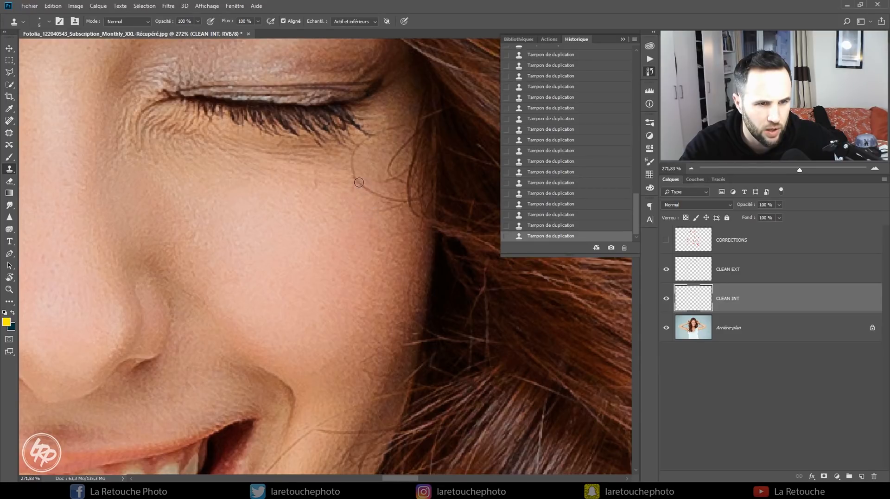
{"action": "left_click", "coordinate": [558, 203]}
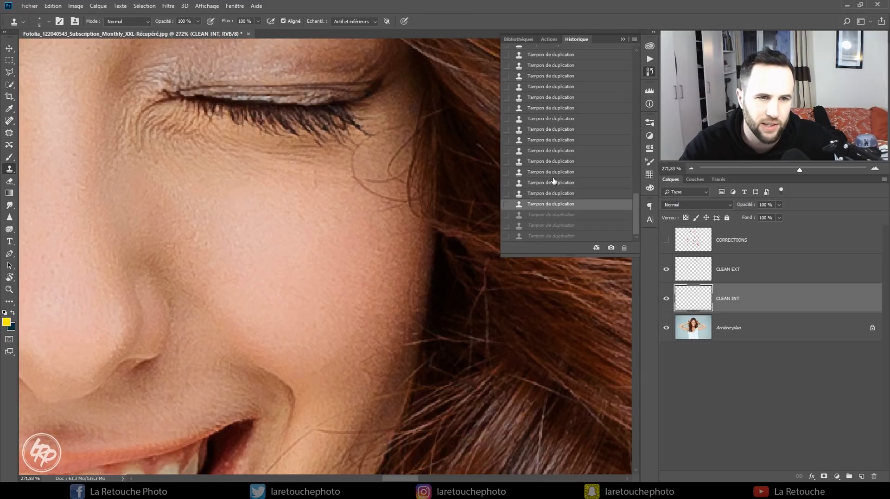
{"action": "left_click", "coordinate": [553, 181]}
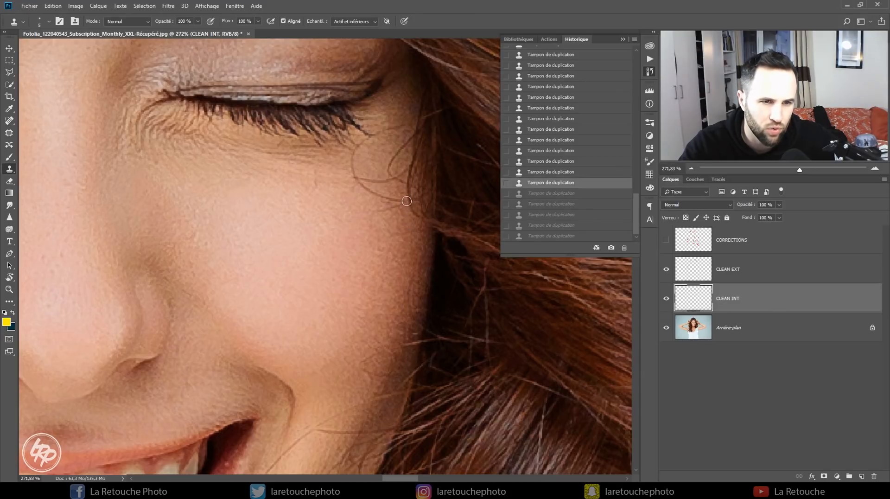
{"action": "key", "text": "ctrl+shift+z"}
{"action": "key", "text": "ctrl+shift+z"}
{"action": "key", "text": "ctrl+shift+z"}
{"action": "key", "text": "ctrl+shift+z"}
{"action": "key", "text": "ctrl+shift+z"}
- Undo the last three clone strokes and clone out the curled hairs beside the outer eye corner with a 2 px brush
{"action": "key", "text": "ctrl+alt+z"}
{"action": "key", "text": "ctrl+alt+z"}
{"action": "key", "text": "ctrl+alt+z"}
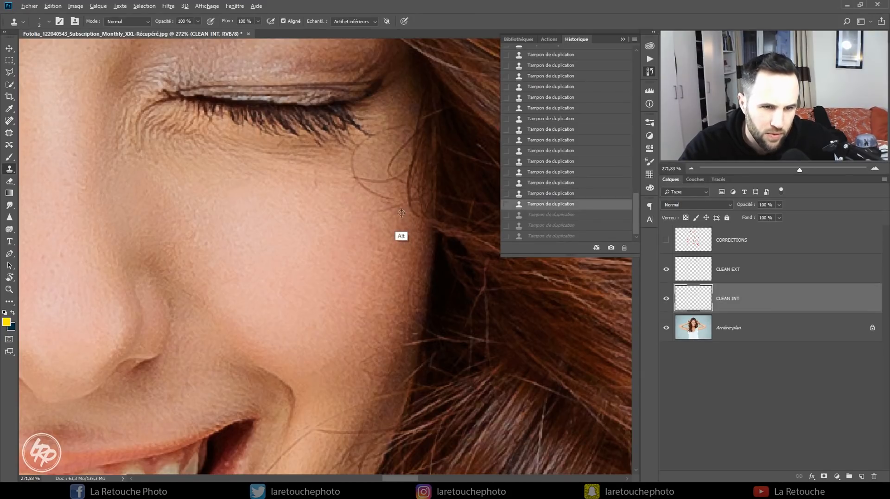
{"action": "key", "text": "ctrl+shift+z"}
{"action": "key", "text": "ctrl+shift+z"}
{"action": "key", "text": "ctrl+shift+z"}
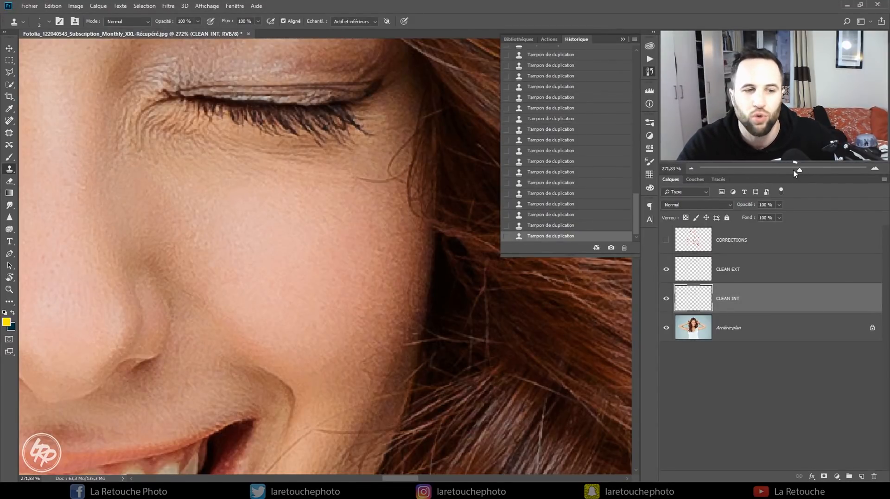
- Set the clone brush size to 5 px and clone out the thin hair across the temple on the other side of the face
{"action": "left_click_drag", "start_coordinate": [799, 170], "coordinate": [784, 172]}
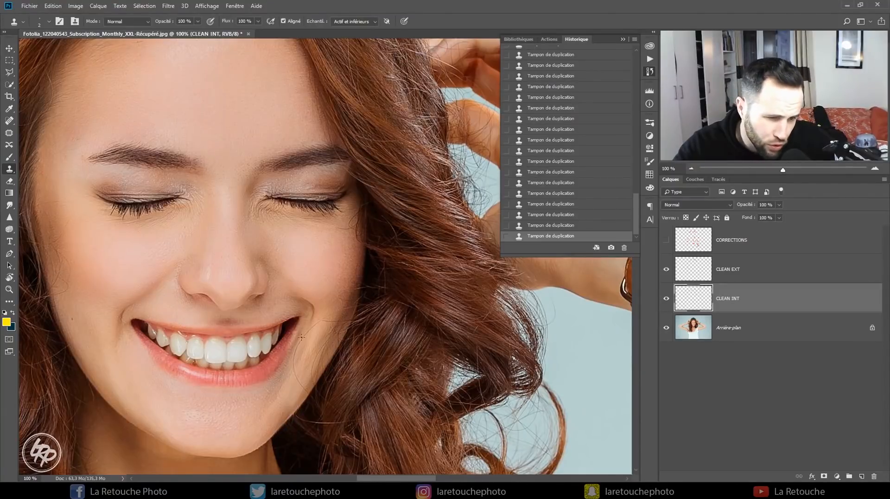
{"action": "left_click_drag", "start_coordinate": [310, 379], "coordinate": [375, 333]}
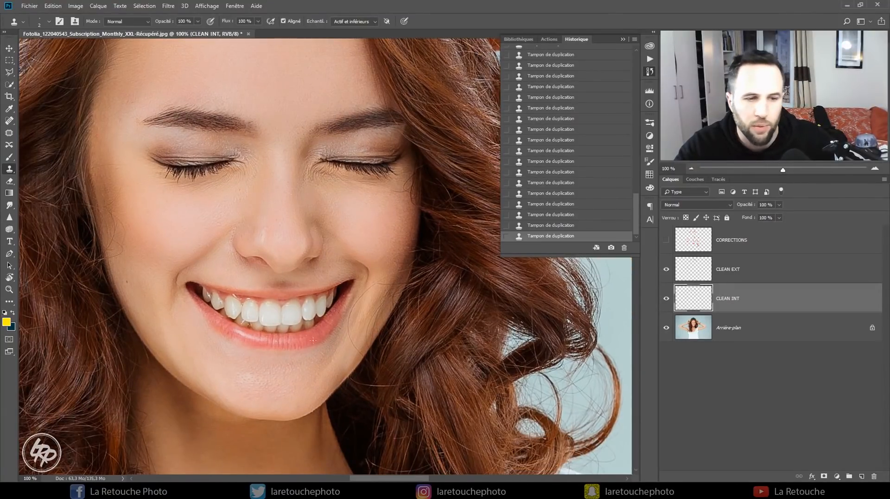
{"action": "left_click_drag", "start_coordinate": [782, 169], "coordinate": [798, 170]}
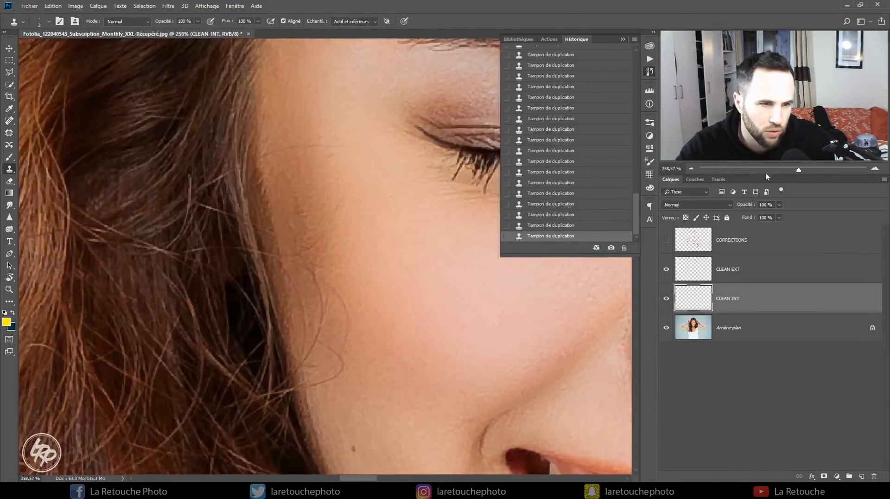
{"action": "right_click", "coordinate": [343, 143]}
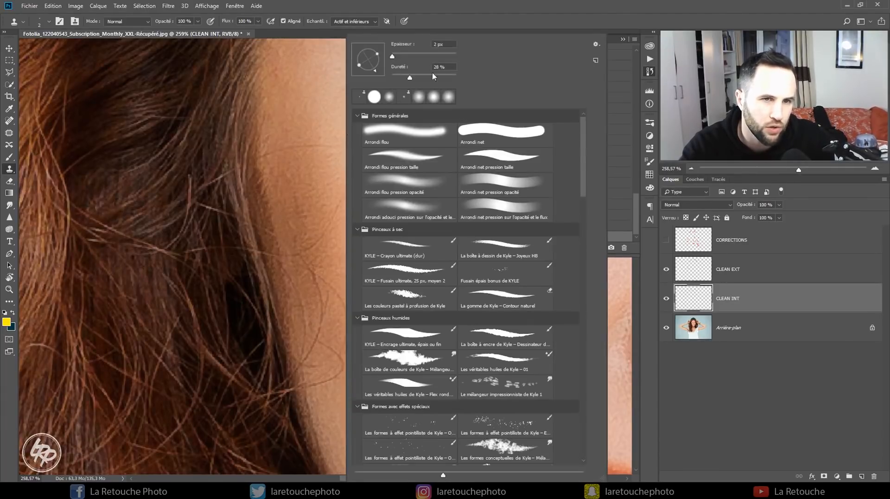
{"action": "type", "text": "5"}
{"action": "key", "text": "Return"}
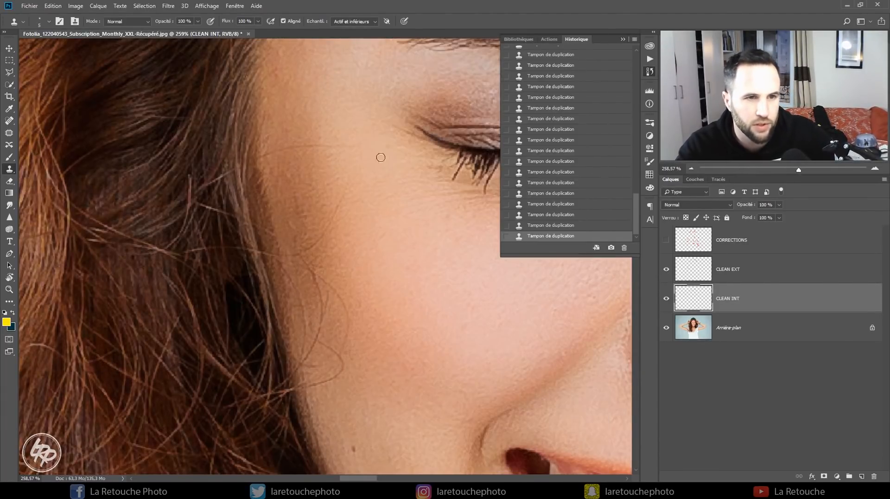
{"action": "left_click_drag", "start_coordinate": [351, 146], "coordinate": [336, 146]}
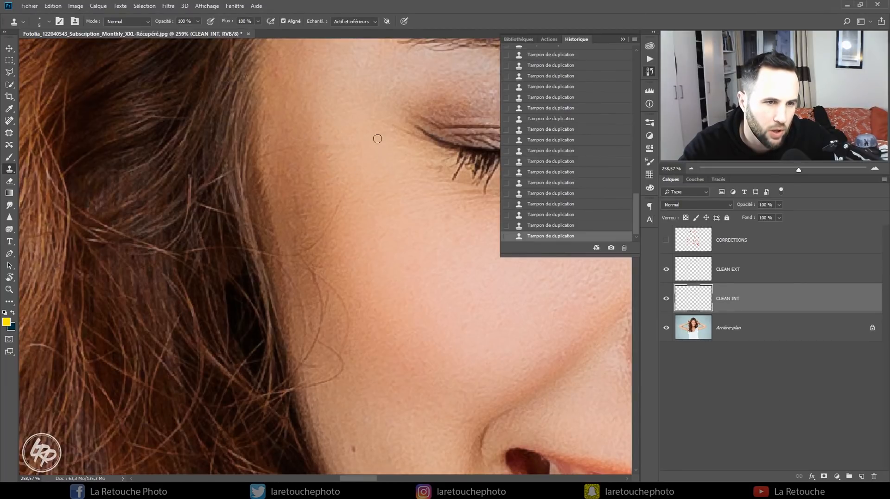
- Undo the last temple stroke, reduce the clone brush to 3 px and clone the fine hairs beside the hairline
{"action": "left_click", "coordinate": [275, 152], "text": "alt"}
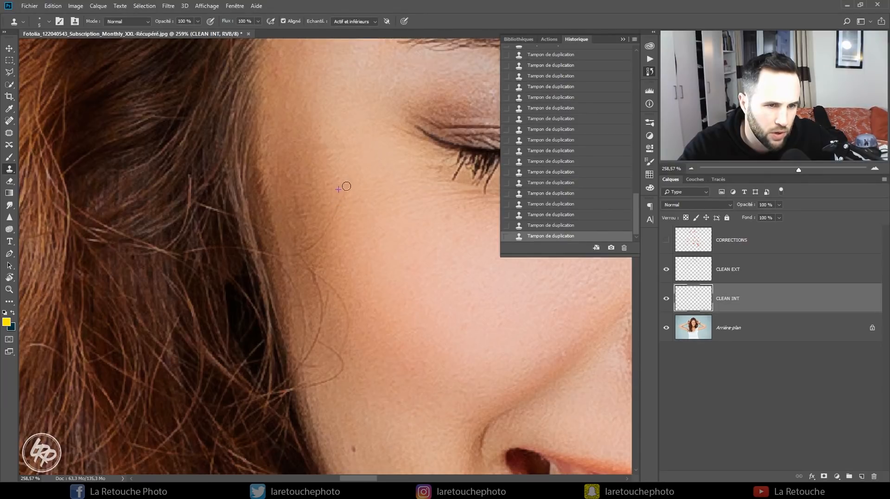
{"action": "key", "text": "ctrl+z"}
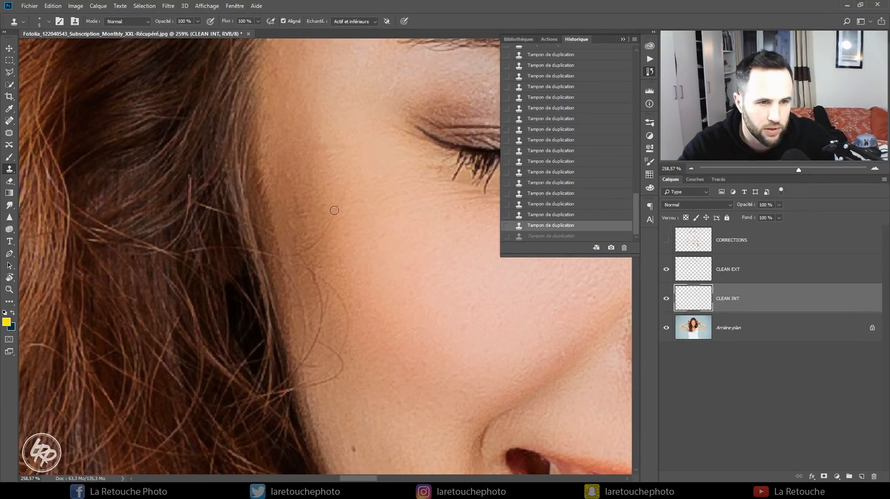
{"action": "right_click", "coordinate": [353, 190]}
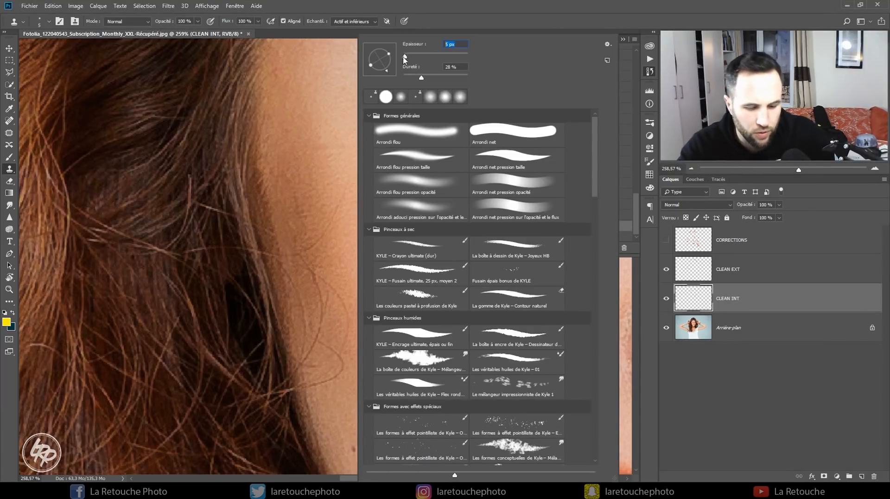
{"action": "key", "text": "Return"}
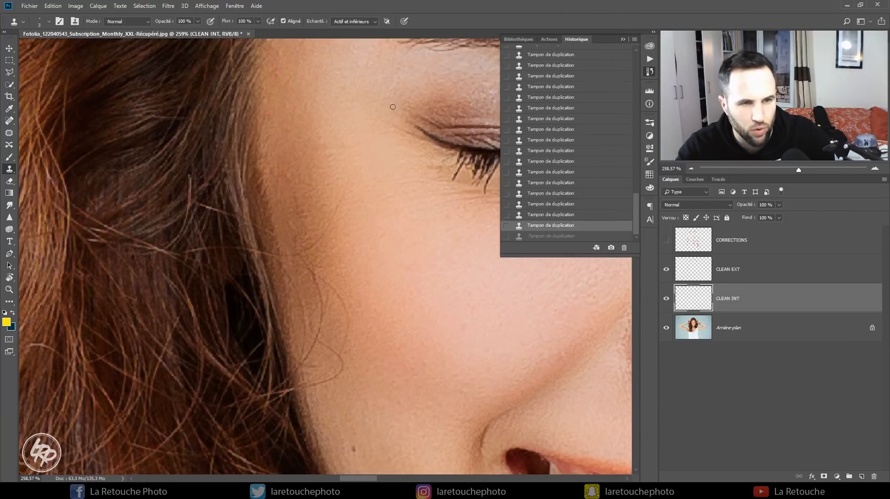
{"action": "left_click", "coordinate": [341, 201]}
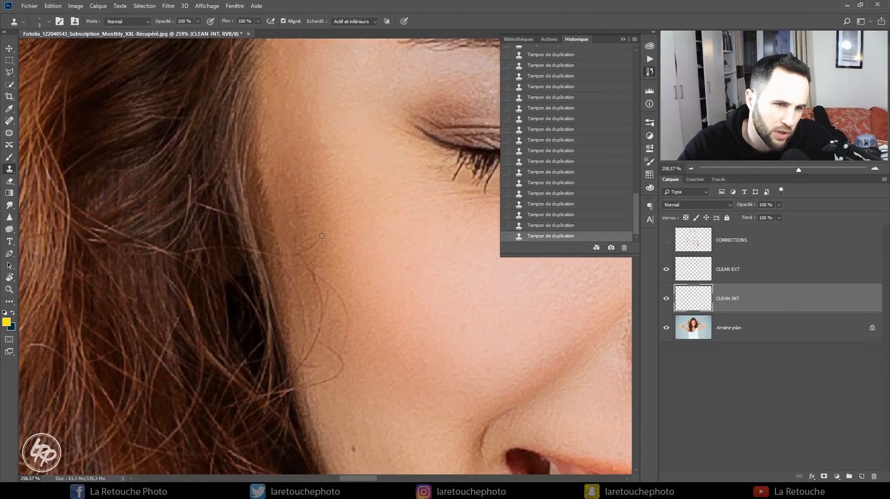
- Compare the retouched skin along the hairline by stepping back through the last four clone strokes and restoring them
{"action": "left_click_drag", "start_coordinate": [362, 273], "coordinate": [377, 228]}
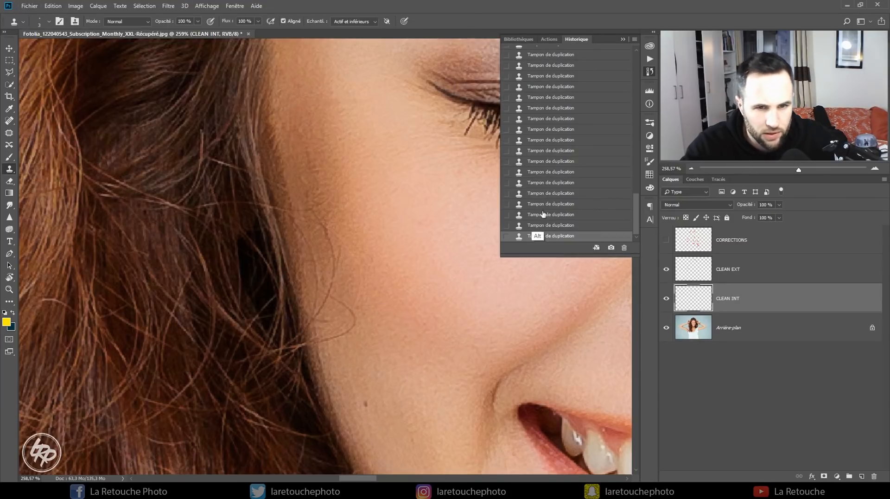
{"action": "left_click", "coordinate": [550, 196]}
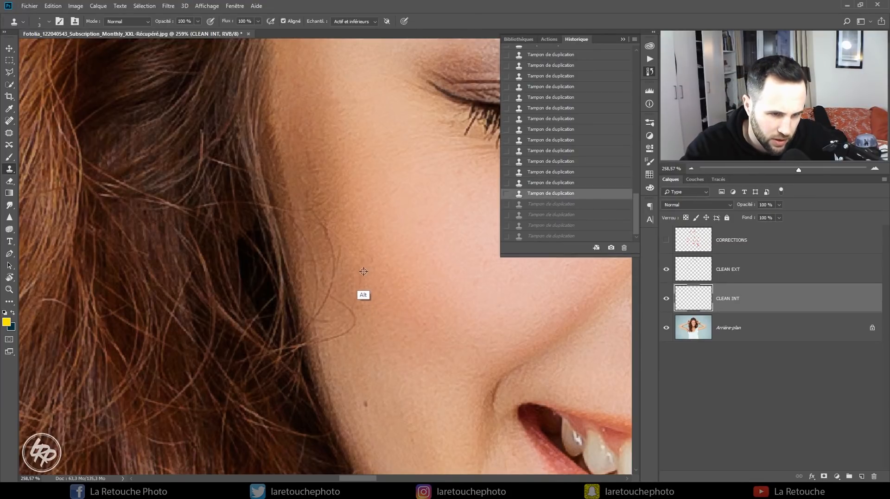
{"action": "key", "text": "ctrl+shift+z"}
{"action": "key", "text": "ctrl+shift+z"}
{"action": "key", "text": "ctrl+shift+z"}
{"action": "key", "text": "ctrl+shift+z"}
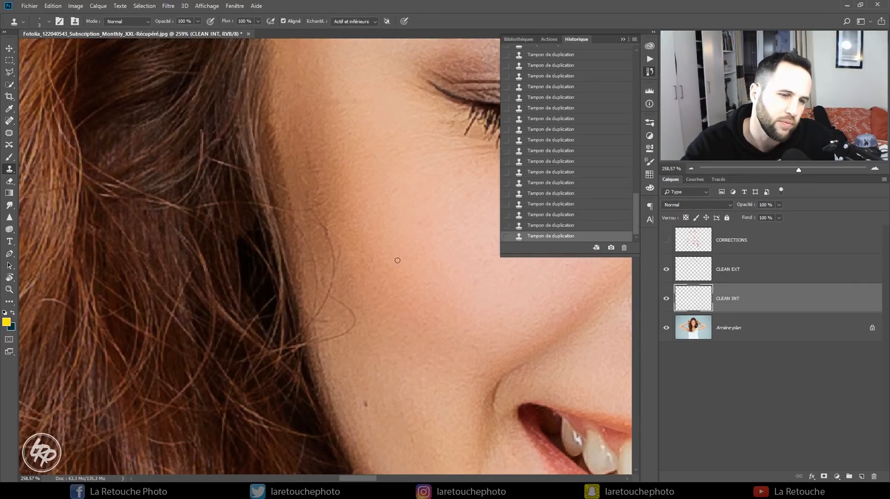
{"action": "key", "text": "alt"}
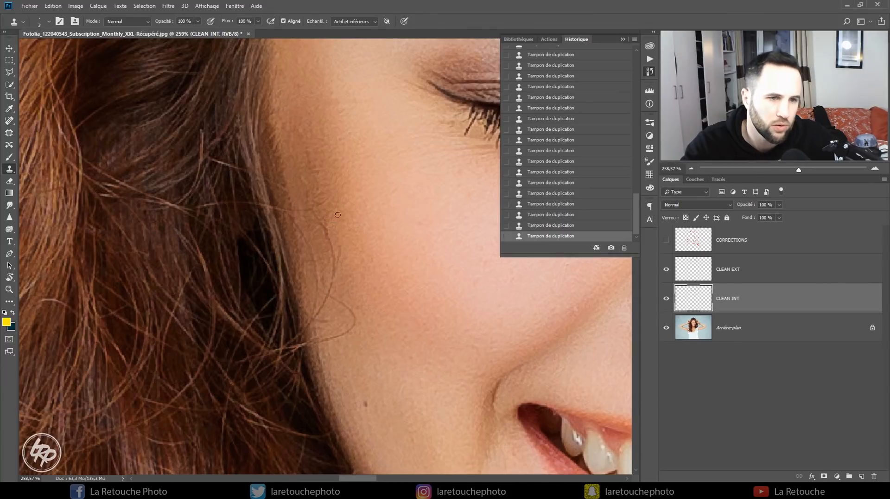
- Collapse the history and compare the whole portrait without and with the CLEAN INT layer
{"action": "left_click_drag", "start_coordinate": [788, 169], "coordinate": [760, 169]}
{"action": "left_click", "coordinate": [623, 38]}
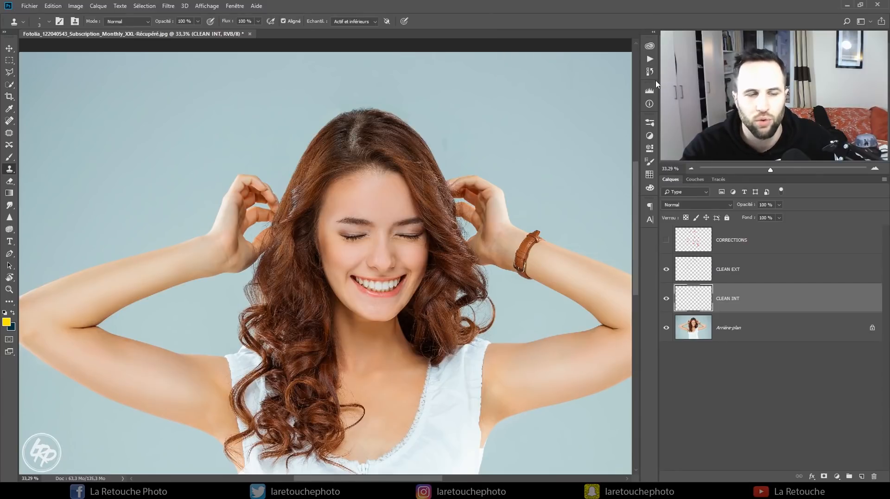
{"action": "left_click_drag", "start_coordinate": [771, 171], "coordinate": [765, 171]}
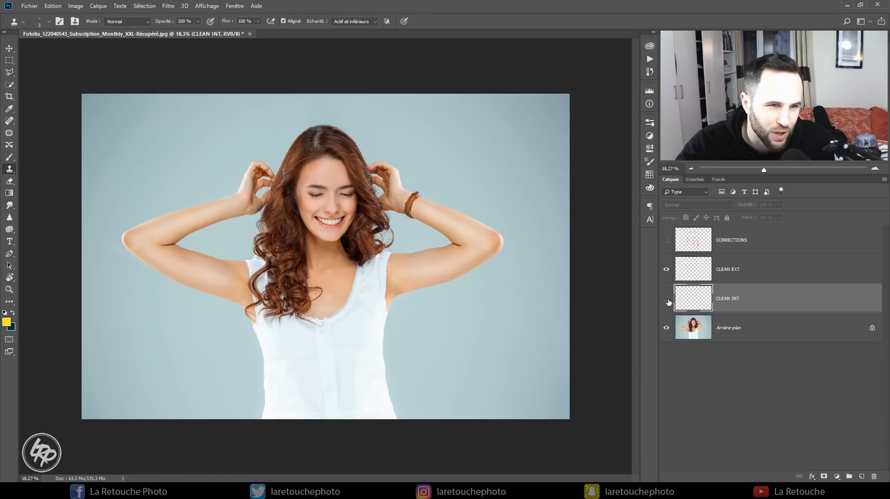
{"action": "left_click", "coordinate": [667, 300]}
- Hide the CLEAN INT and CLEAN EXT layers to view the unretouched white top and neckline
{"action": "left_click_drag", "start_coordinate": [763, 169], "coordinate": [781, 171]}
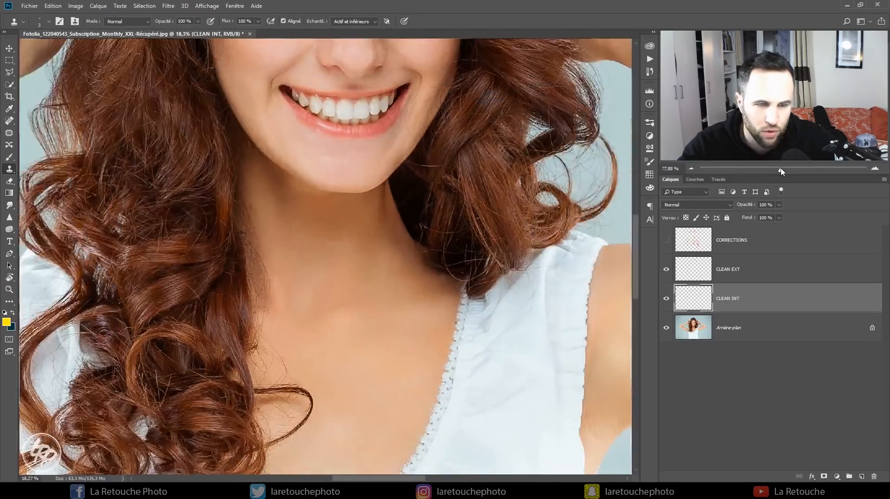
{"action": "left_click_drag", "start_coordinate": [443, 336], "coordinate": [451, 124]}
{"action": "left_click_drag", "start_coordinate": [511, 282], "coordinate": [388, 178]}
{"action": "left_click", "coordinate": [667, 298]}
{"action": "left_click", "coordinate": [666, 269]}
- Group the CORRECTIONS and CLEAN INT layers and name the group CORRECTIONS CHEVEUX
{"action": "left_click", "coordinate": [740, 248]}
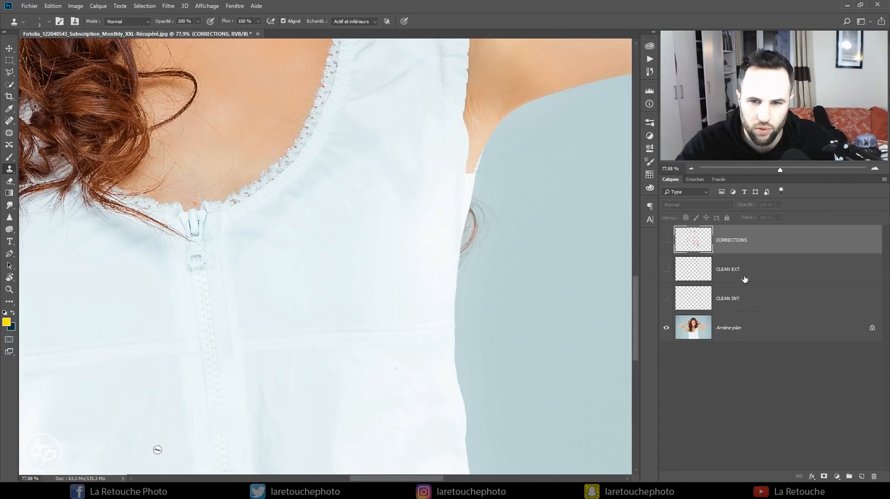
{"action": "left_click", "coordinate": [731, 292], "text": "ctrl"}
{"action": "key", "text": "ctrl+g"}
{"action": "double_click", "coordinate": [701, 231]}
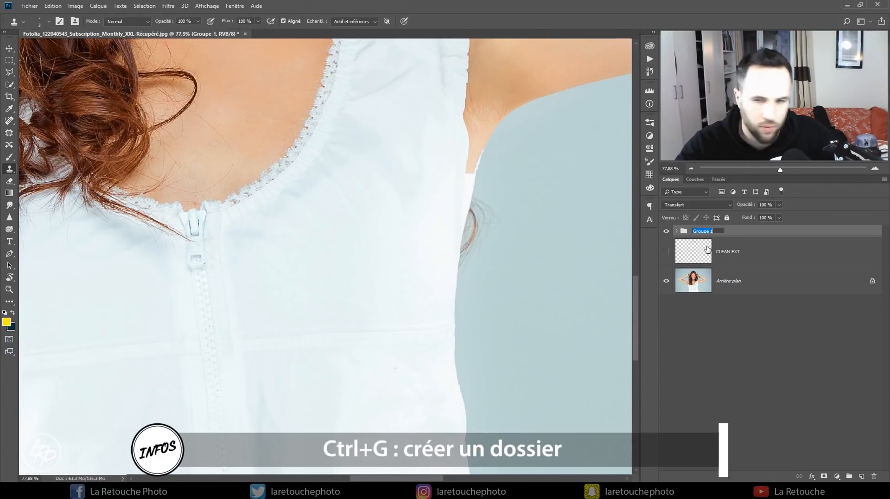
{"action": "type", "text": "CORRECTIONS"}
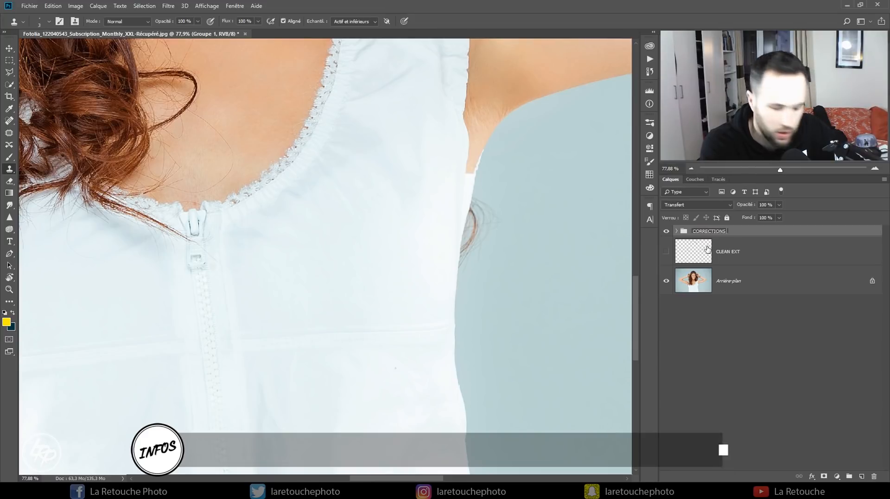
{"action": "type", "text": " CHEVEUX"}
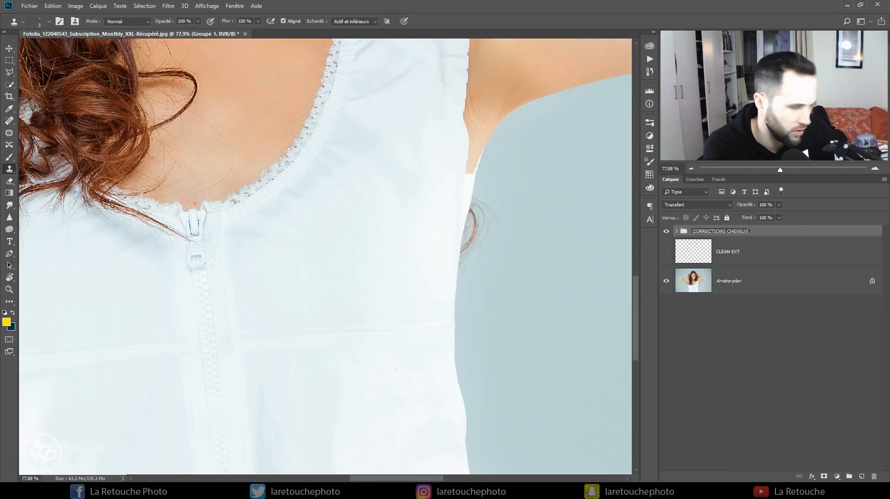
{"action": "key", "text": "Return"}
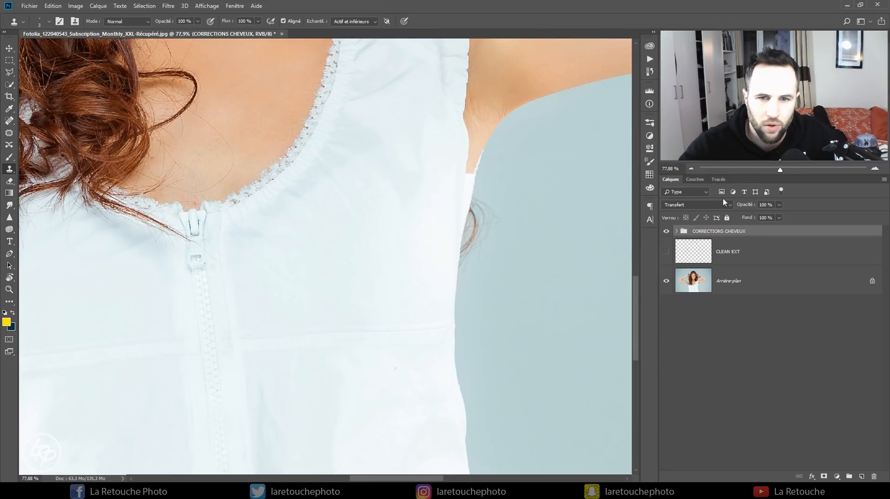
- Move CLEAN EXT into the CORRECTIONS CHEVEUX group below CLEAN INT and make both clean layers visible
{"action": "left_click", "coordinate": [677, 231]}
{"action": "left_click_drag", "start_coordinate": [732, 303], "coordinate": [756, 293]}
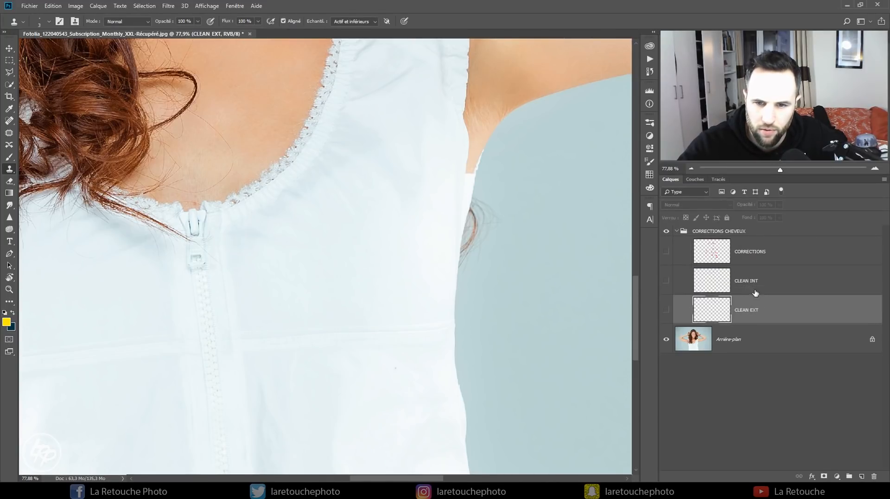
{"action": "left_click", "coordinate": [666, 309]}
{"action": "left_click", "coordinate": [666, 252]}
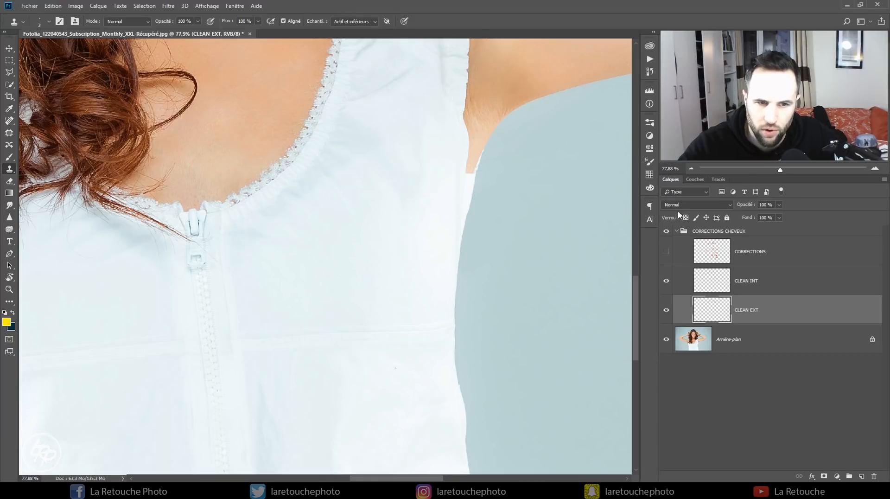
{"action": "left_click", "coordinate": [677, 231]}
- Collapse the CORRECTIONS CHEVEUX group and compare the neckline and lower curls without and with its corrections
{"action": "left_click", "coordinate": [667, 231]}
{"action": "left_click", "coordinate": [667, 232]}
{"action": "left_click", "coordinate": [668, 232]}
{"action": "left_click_drag", "start_coordinate": [361, 203], "coordinate": [516, 312]}
{"action": "left_click", "coordinate": [667, 233]}
{"action": "left_click", "coordinate": [666, 232]}
{"action": "left_click", "coordinate": [666, 232]}
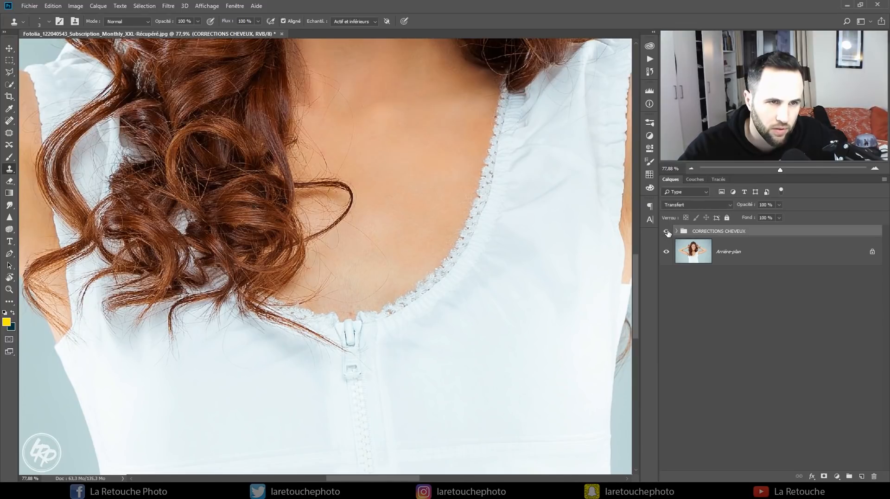
- Compare the curls over the shoulder and armpit beside the raised arm with the CORRECTIONS CHEVEUX group shown and hidden
{"action": "left_click_drag", "start_coordinate": [421, 211], "coordinate": [464, 293]}
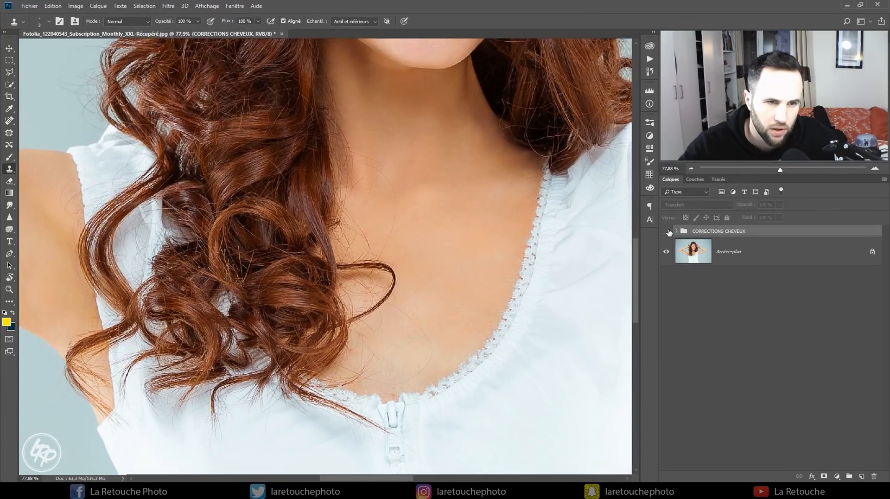
{"action": "left_click_drag", "start_coordinate": [208, 312], "coordinate": [469, 234]}
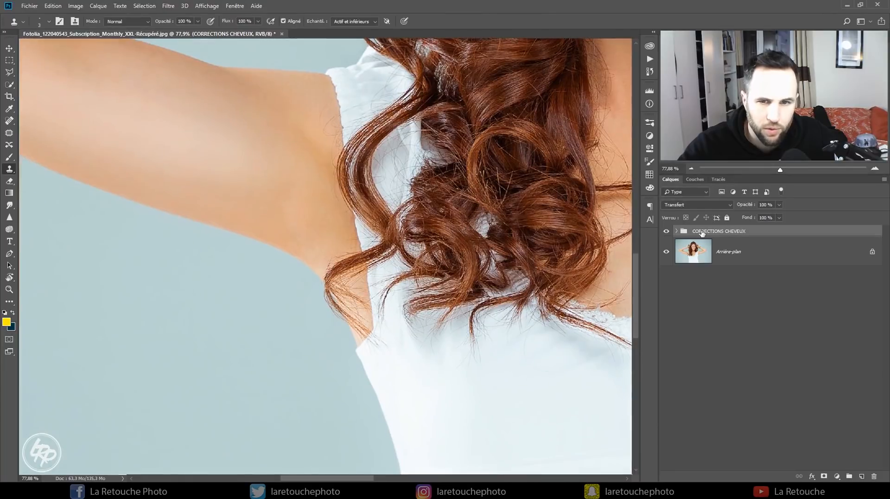
{"action": "left_click", "coordinate": [666, 231]}
{"action": "left_click", "coordinate": [670, 231]}
{"action": "left_click", "coordinate": [672, 230]}
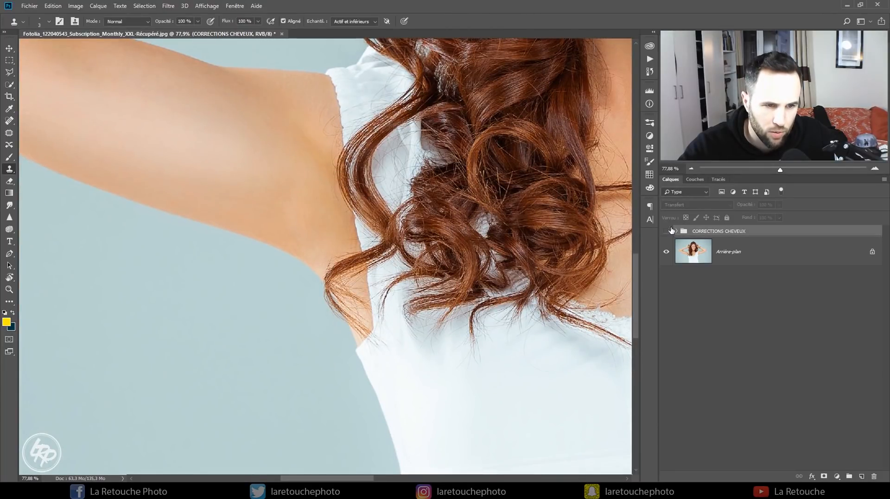
- Toggle the CORRECTIONS CHEVEUX group to compare the long hair between the raised arm and the cheek
{"action": "left_click_drag", "start_coordinate": [421, 185], "coordinate": [455, 312]}
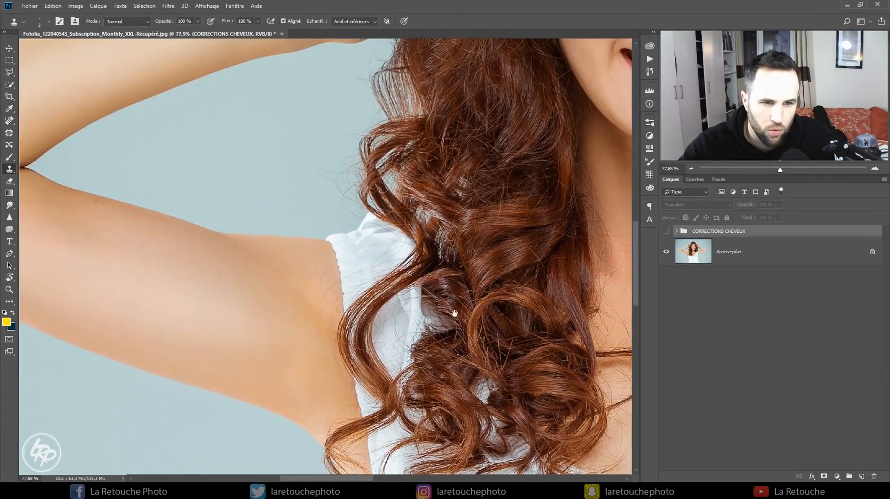
{"action": "left_click_drag", "start_coordinate": [544, 211], "coordinate": [577, 263]}
{"action": "left_click", "coordinate": [667, 232]}
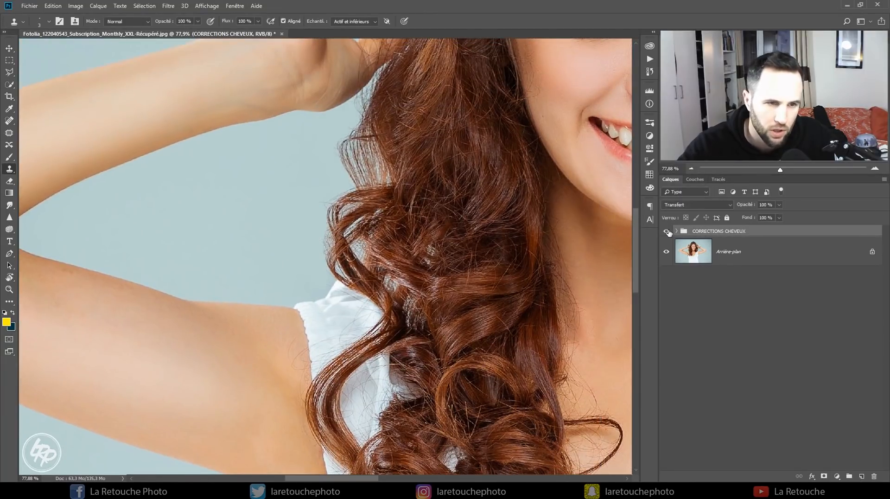
{"action": "left_click", "coordinate": [668, 230]}
{"action": "left_click", "coordinate": [667, 231]}
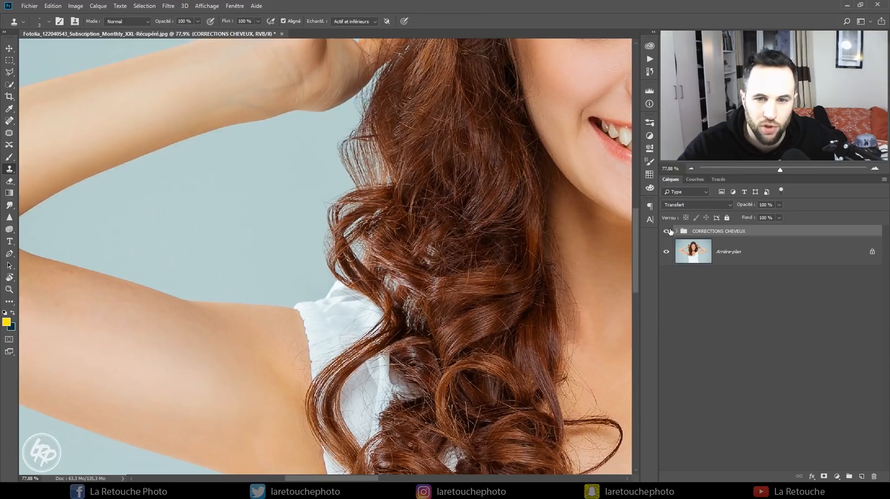
- Compare the crown and forehead hair without and with the CORRECTIONS CHEVEUX group, and finish with the whole corrected portrait in view
{"action": "left_click", "coordinate": [668, 231]}
{"action": "left_click_drag", "start_coordinate": [496, 182], "coordinate": [447, 352]}
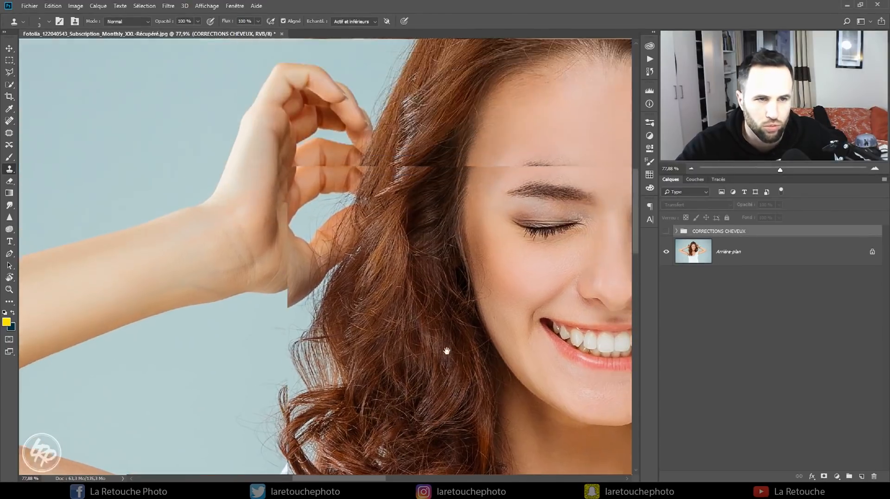
{"action": "left_click_drag", "start_coordinate": [456, 271], "coordinate": [441, 296]}
{"action": "left_click", "coordinate": [667, 232]}
{"action": "left_click", "coordinate": [667, 232]}
{"action": "left_click", "coordinate": [667, 231]}
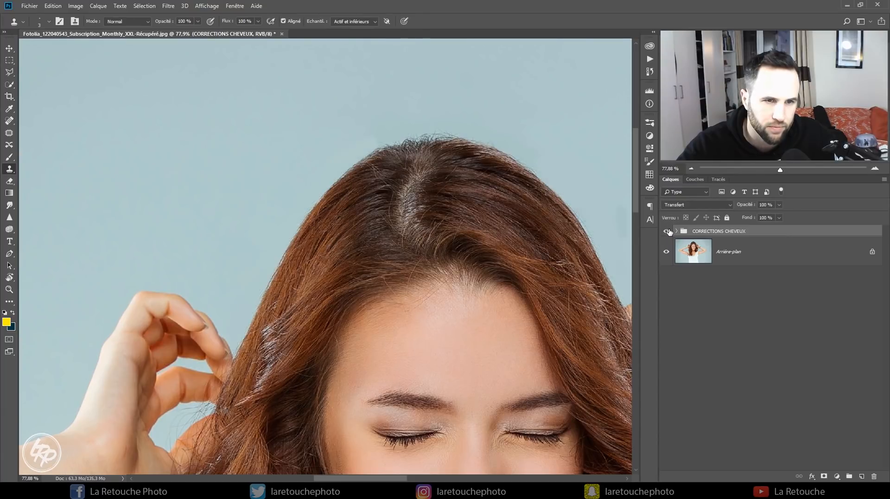
{"action": "left_click", "coordinate": [666, 231]}
{"action": "left_click", "coordinate": [667, 231]}
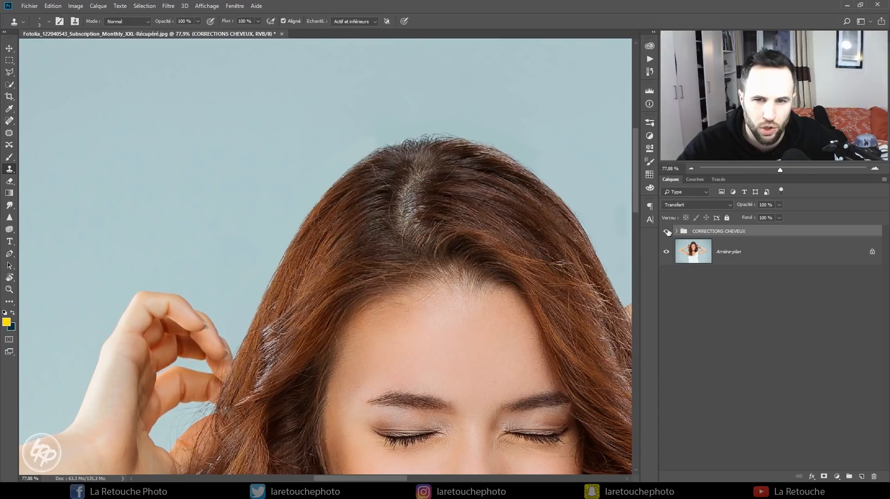
{"action": "left_click_drag", "start_coordinate": [510, 279], "coordinate": [445, 222]}
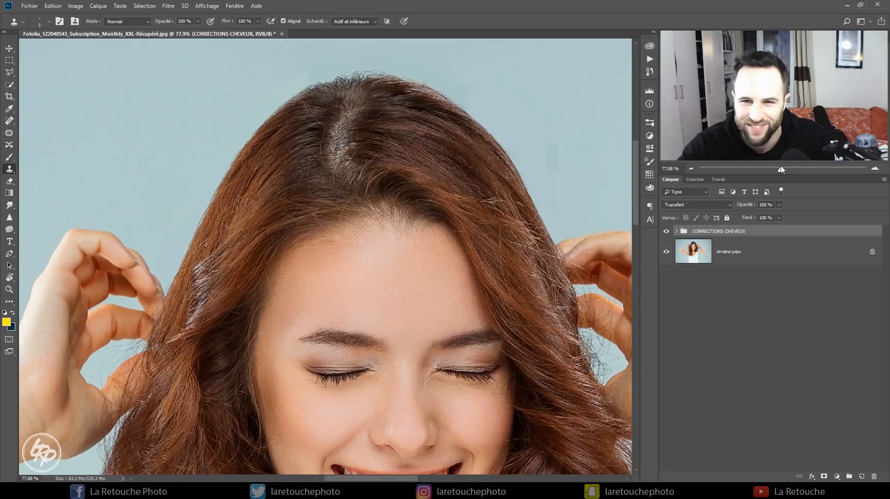
{"action": "mouse_move", "coordinate": [782, 169]}
{"action": "left_mouse_down"}
{"action": "mouse_move", "coordinate": [755, 170]}
{"action": "mouse_move", "coordinate": [767, 171]}
{"action": "left_mouse_up"}
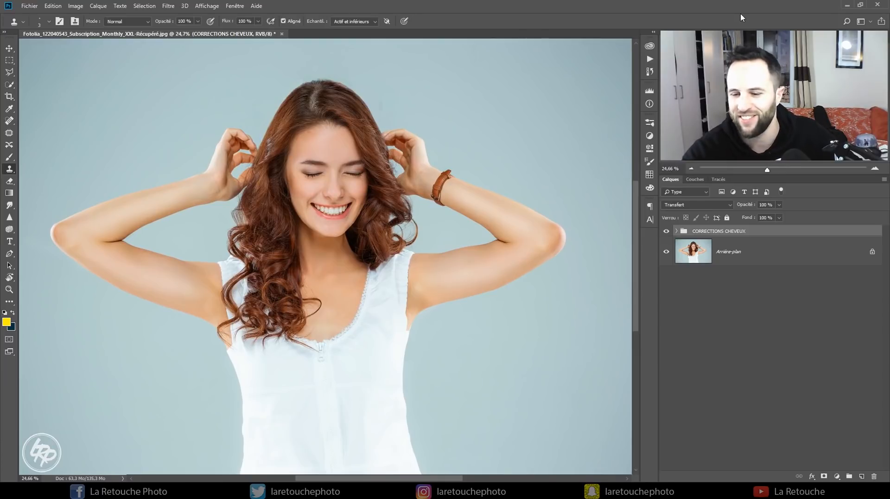